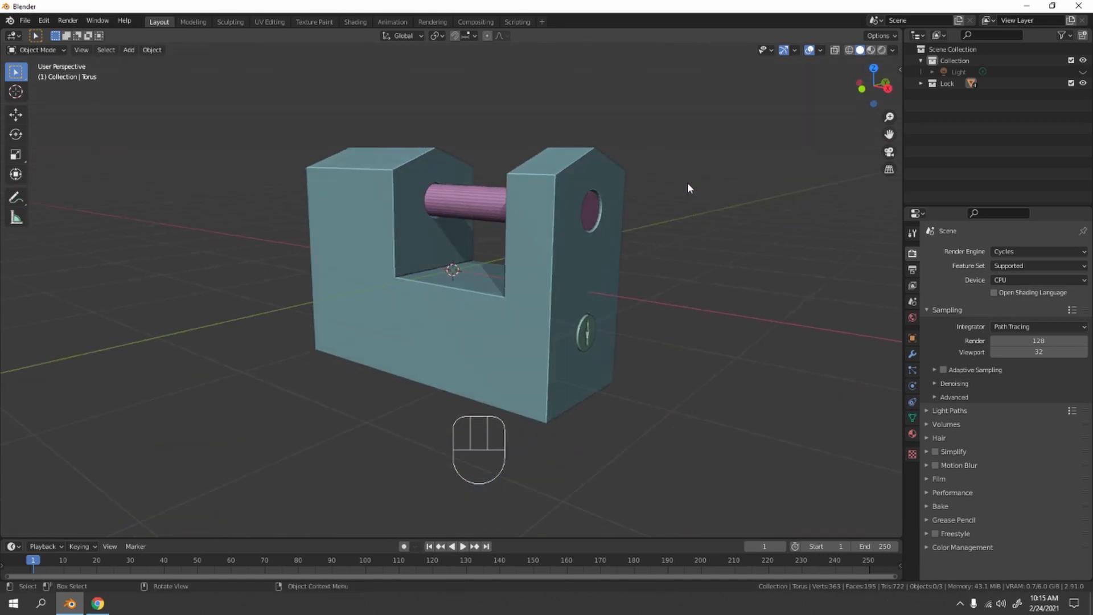
Save the existing padlock model in the Blender Project folder under the file name Lock
{"action": "middle_click_drag", "start_coordinate": [582, 230], "coordinate": [661, 244]}
{"action": "scroll", "coordinate": [645, 244], "scroll_direction": "up", "scroll_amount": 2}
{"action": "scroll", "coordinate": [653, 176], "scroll_direction": "down", "scroll_amount": 3}
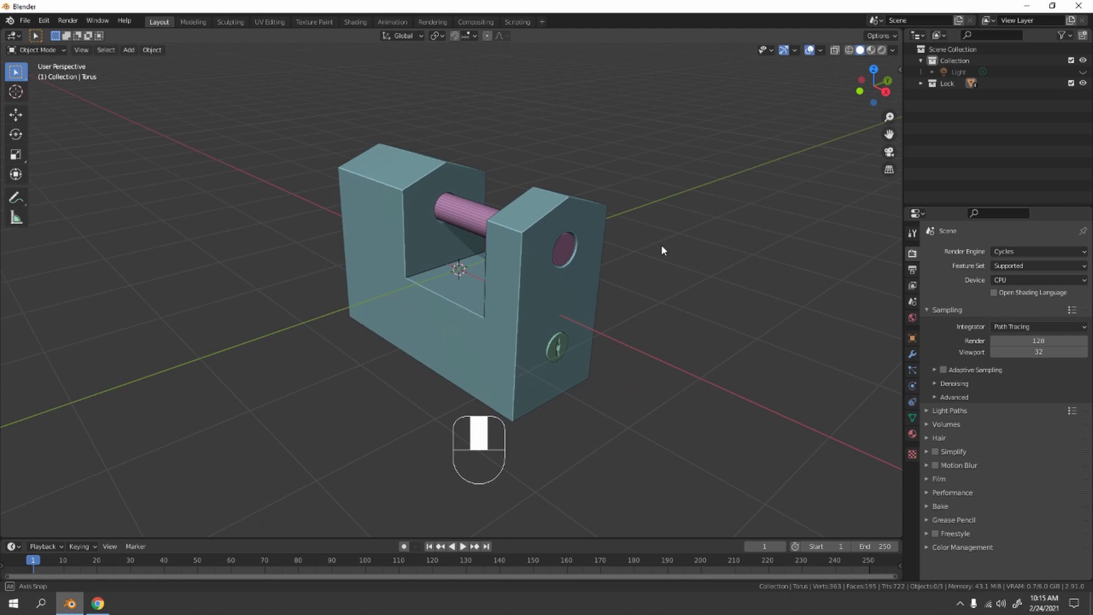
{"action": "left_click", "coordinate": [25, 20]}
{"action": "mouse_move", "coordinate": [33, 37]}
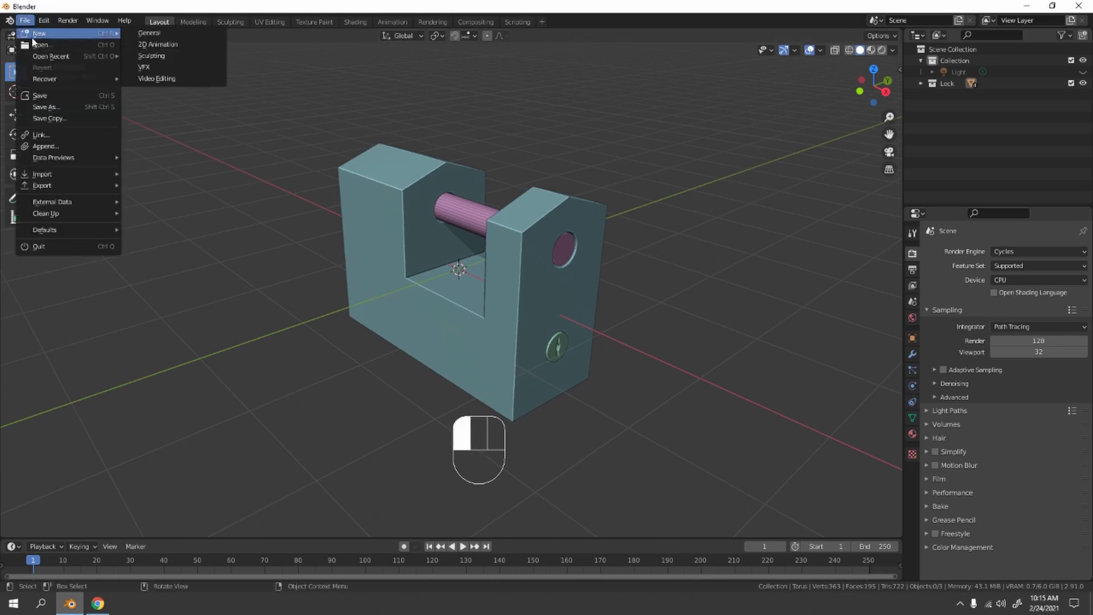
{"action": "left_click", "coordinate": [147, 35]}
{"action": "left_click", "coordinate": [500, 322]}
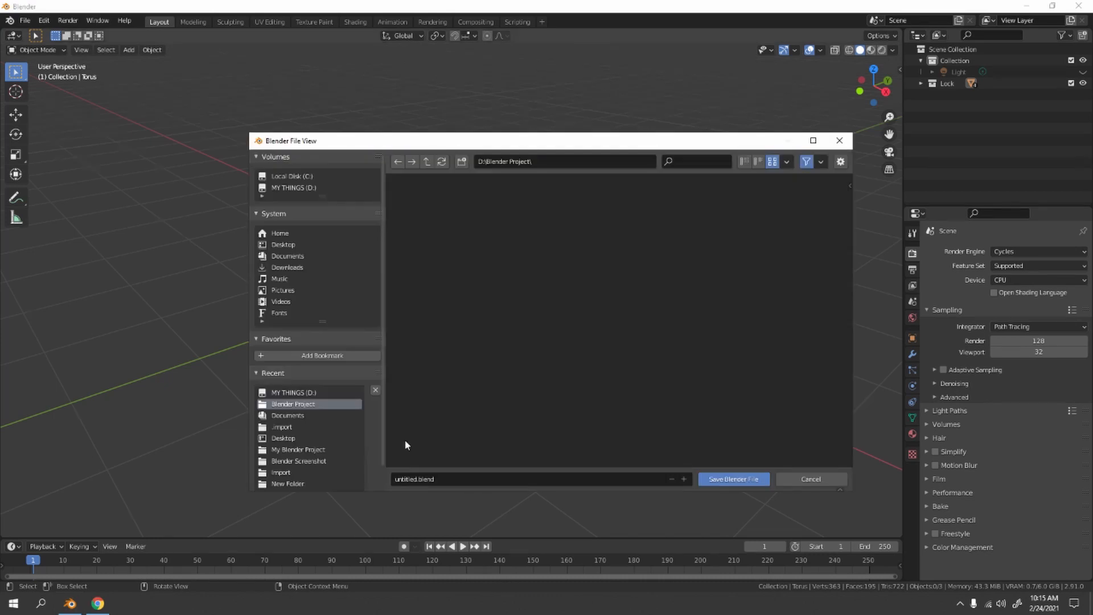
{"action": "left_click", "coordinate": [480, 483]}
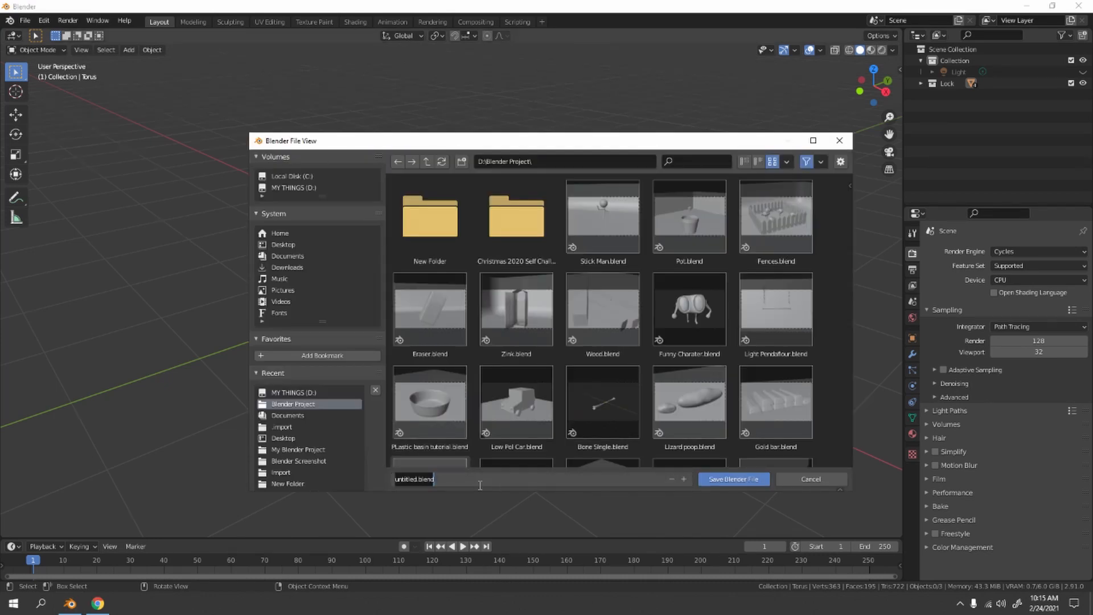
{"action": "type", "text": "Lock"}
{"action": "key", "text": "Return"}
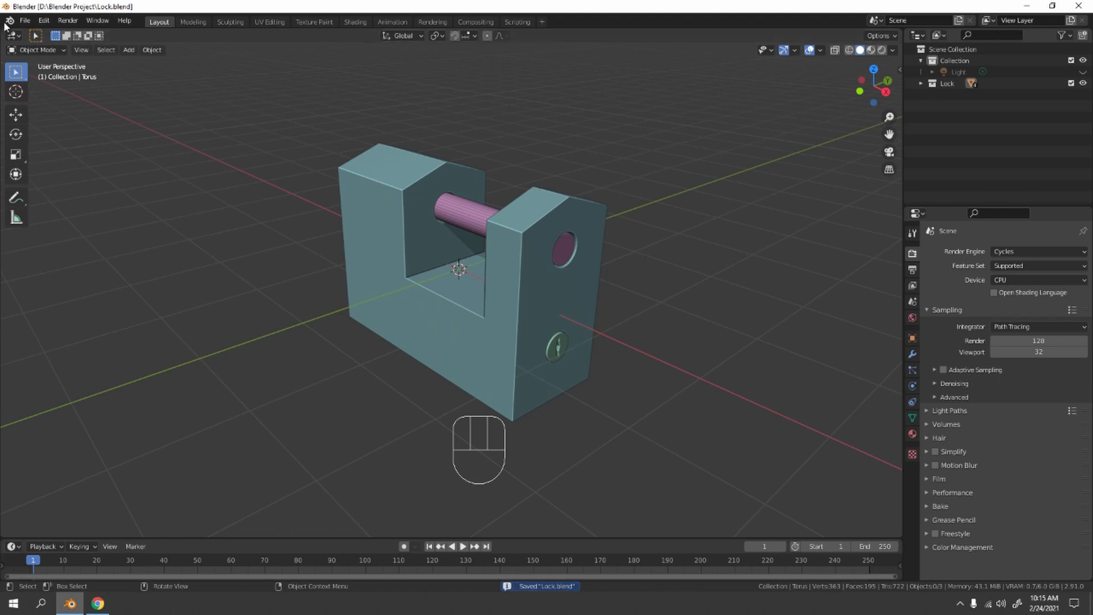
Create a new file from the General template
{"action": "left_click", "coordinate": [25, 21]}
{"action": "mouse_move", "coordinate": [30, 35]}
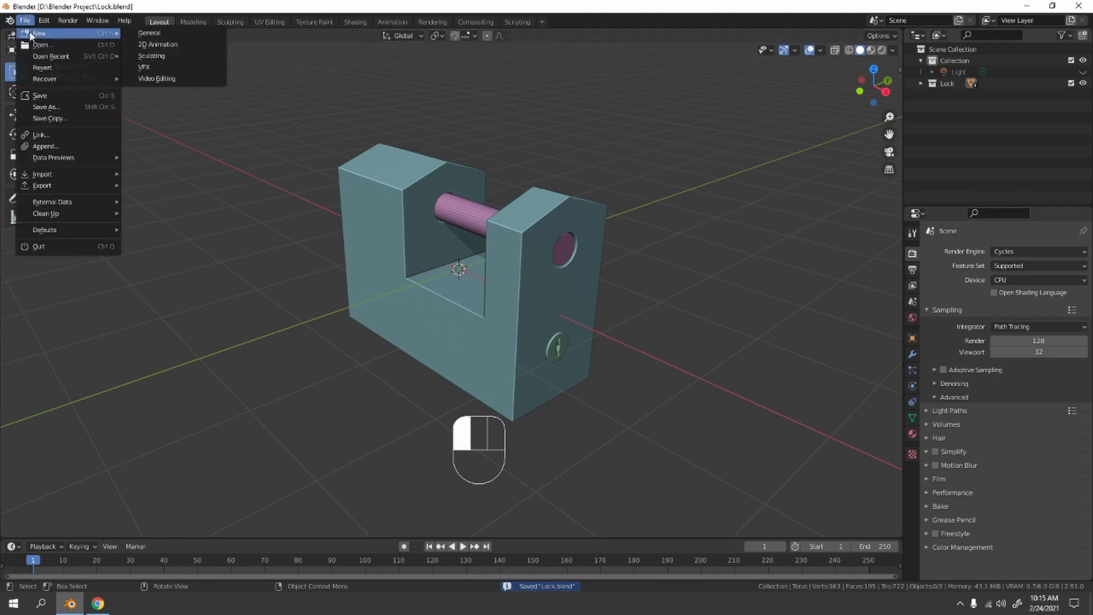
{"action": "left_click", "coordinate": [147, 35]}
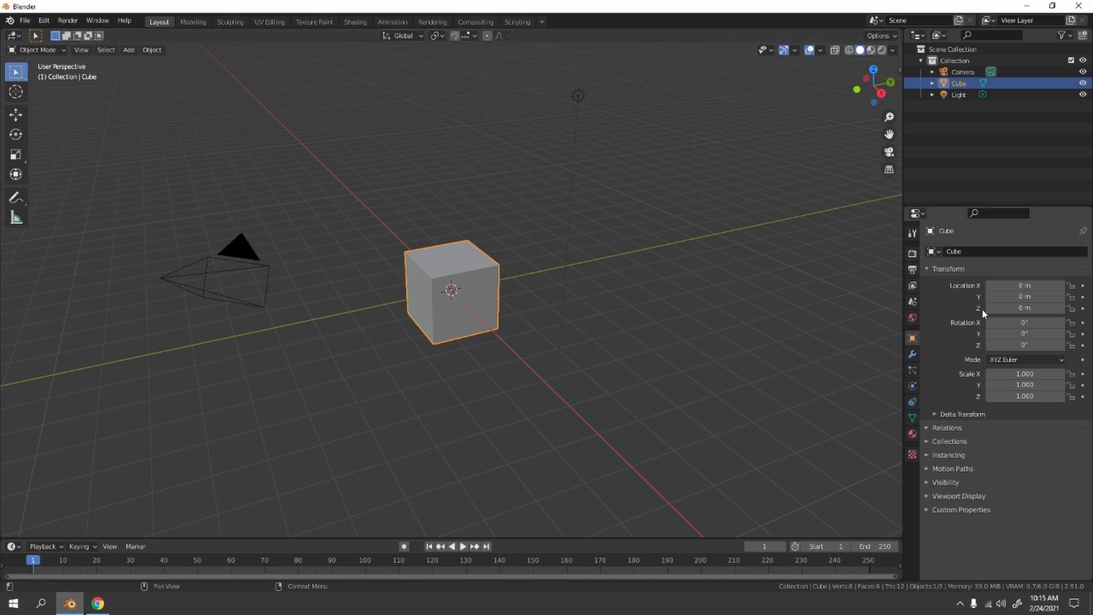
Enable the Screencast Keys display in the viewport
{"action": "key", "text": "n"}
{"action": "left_click", "coordinate": [897, 147]}
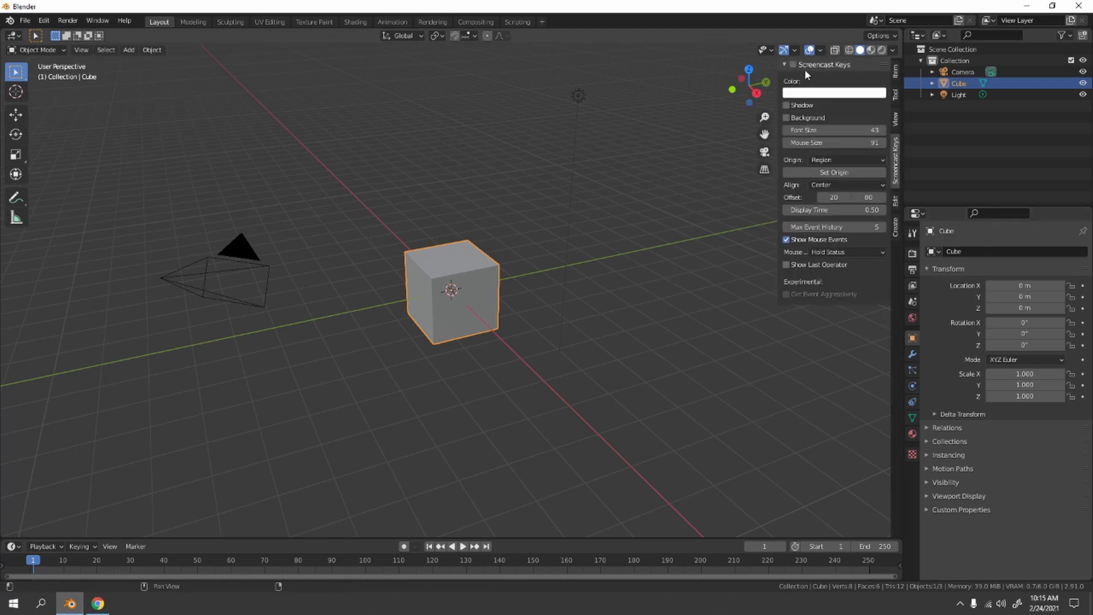
{"action": "key", "text": "n"}
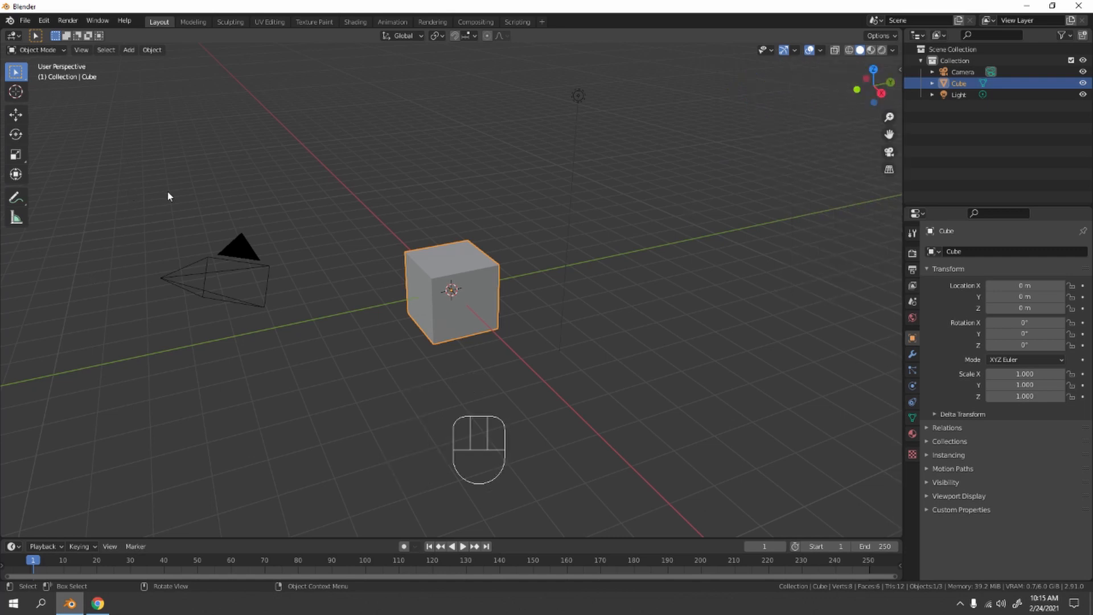
Hide the default camera and light in the viewport
{"action": "left_click_drag", "start_coordinate": [109, 201], "coordinate": [237, 344]}
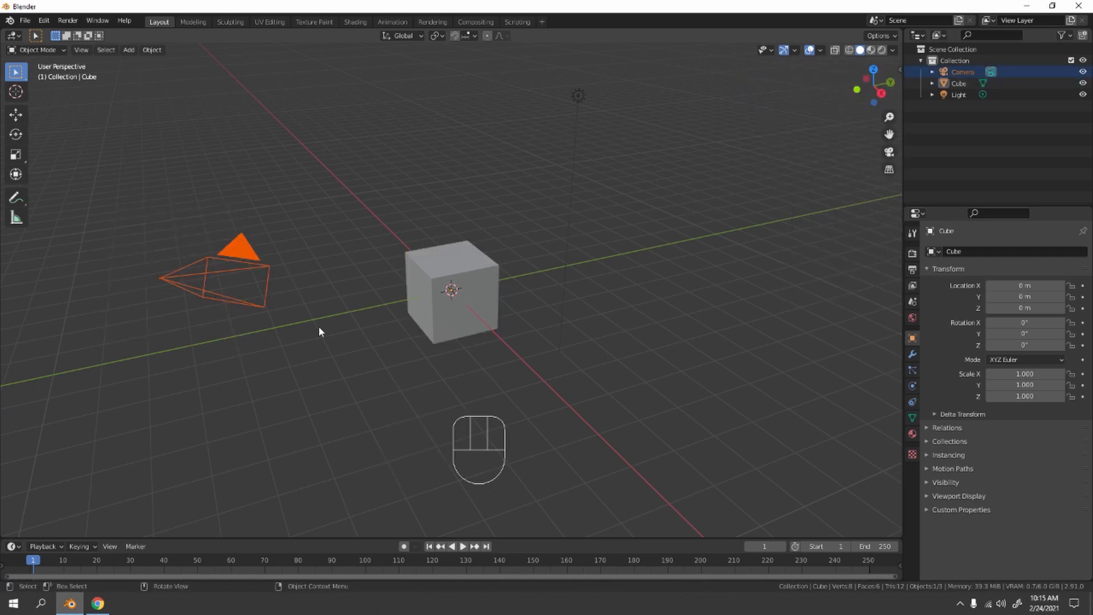
{"action": "key", "text": "h"}
{"action": "left_click", "coordinate": [578, 95]}
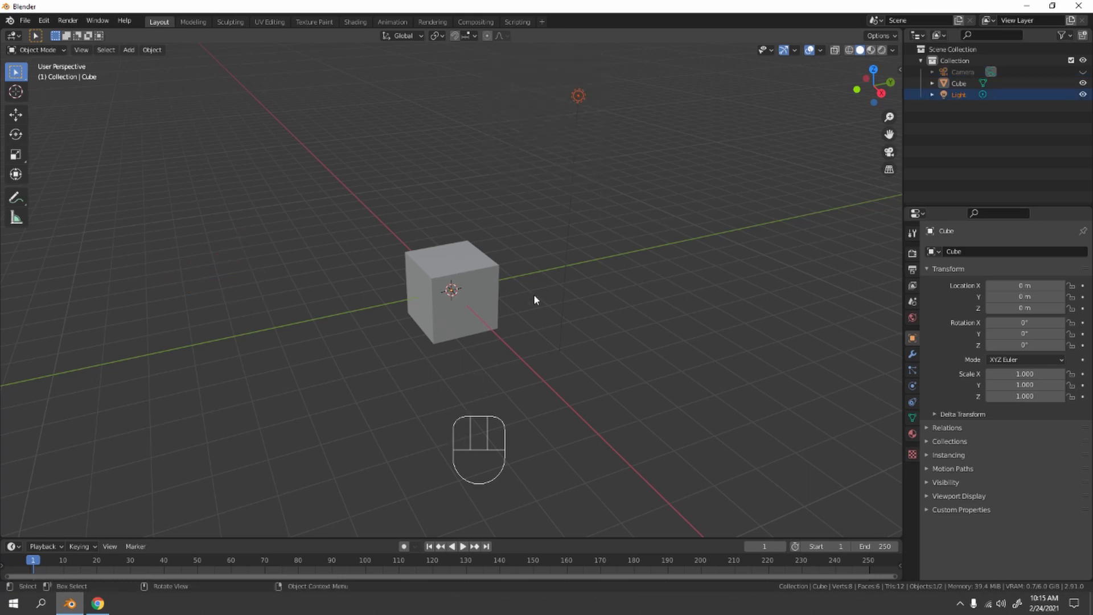
{"action": "key", "text": "h"}
Stretch the default cube along the global X axis to a scale of about 1.62
{"action": "middle_click_drag", "start_coordinate": [300, 284], "coordinate": [491, 288]}
{"action": "left_click", "coordinate": [453, 290]}
{"action": "scroll", "coordinate": [492, 288], "scroll_direction": "up", "scroll_amount": 2}
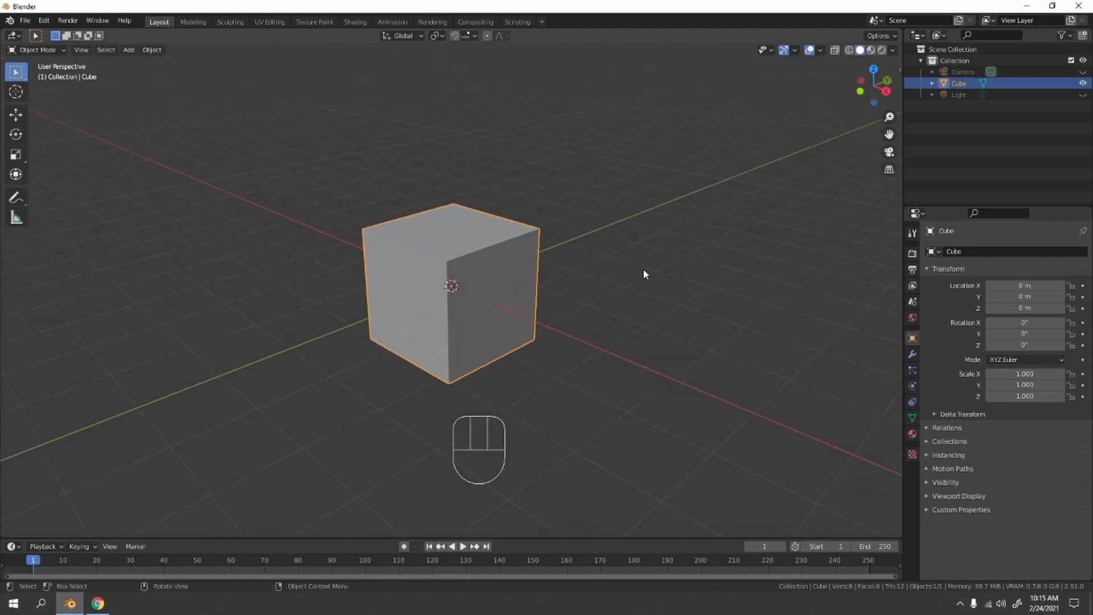
{"action": "middle_click_drag", "start_coordinate": [567, 283], "coordinate": [466, 330]}
{"action": "left_click", "coordinate": [589, 282]}
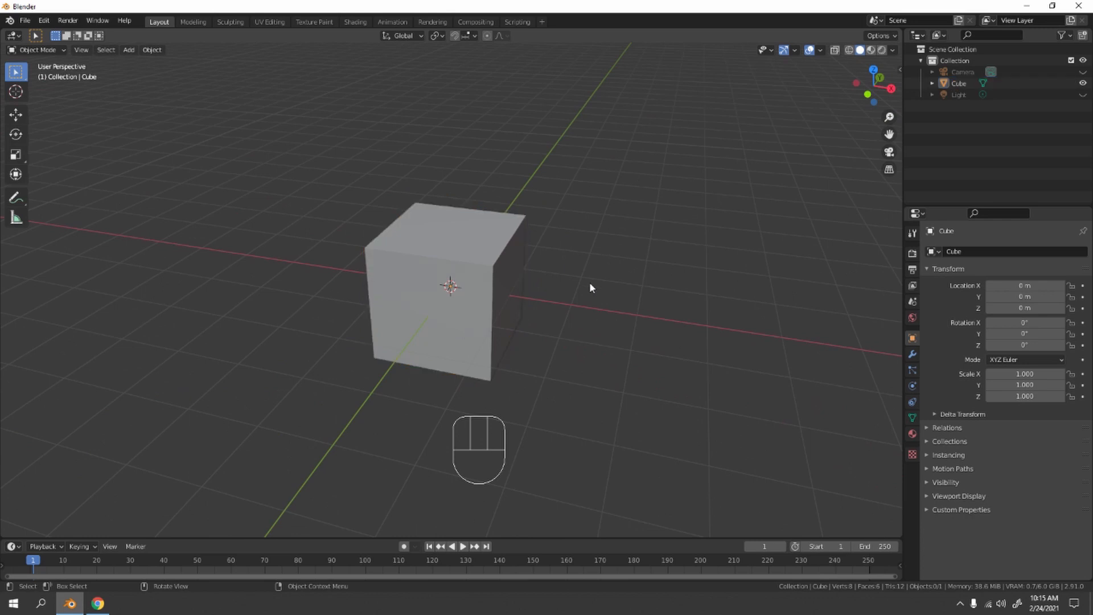
{"action": "middle_click_drag", "start_coordinate": [589, 281], "coordinate": [507, 264]}
{"action": "scroll", "coordinate": [478, 275], "scroll_direction": "up", "scroll_amount": 5}
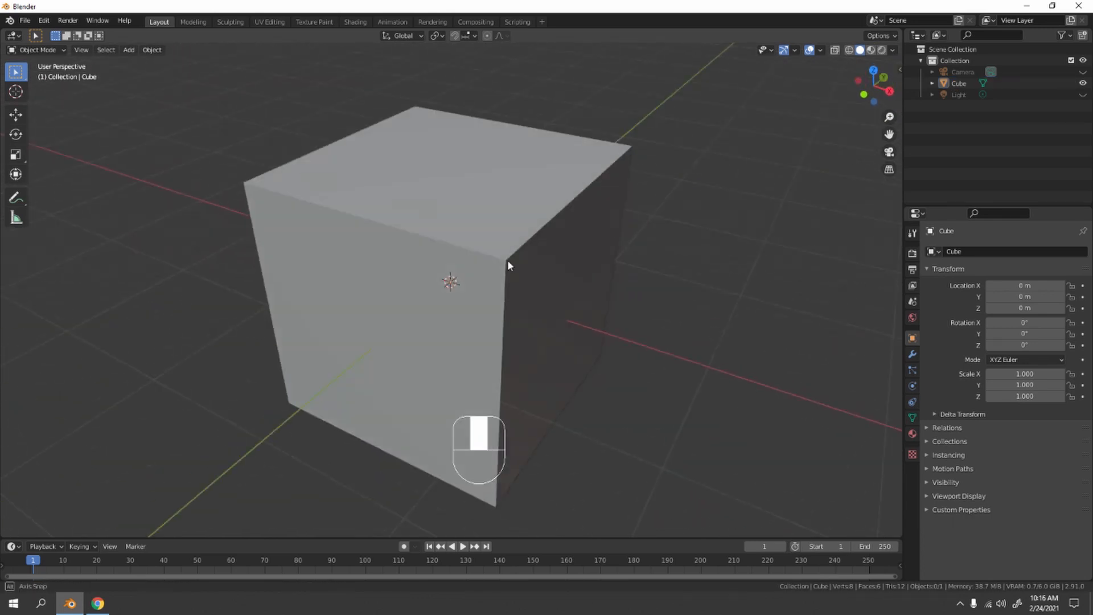
{"action": "scroll", "coordinate": [508, 264], "scroll_direction": "down", "scroll_amount": 3}
{"action": "left_click", "coordinate": [508, 265]}
{"action": "scroll", "coordinate": [493, 272], "scroll_direction": "up", "scroll_amount": 3}
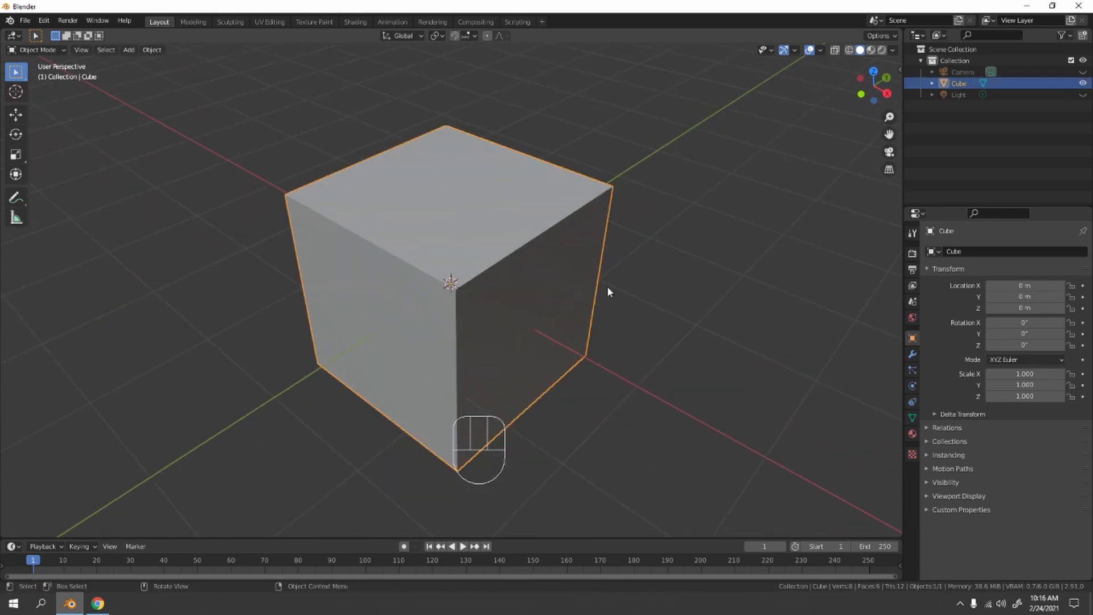
{"action": "middle_click_drag", "start_coordinate": [611, 302], "coordinate": [578, 292]}
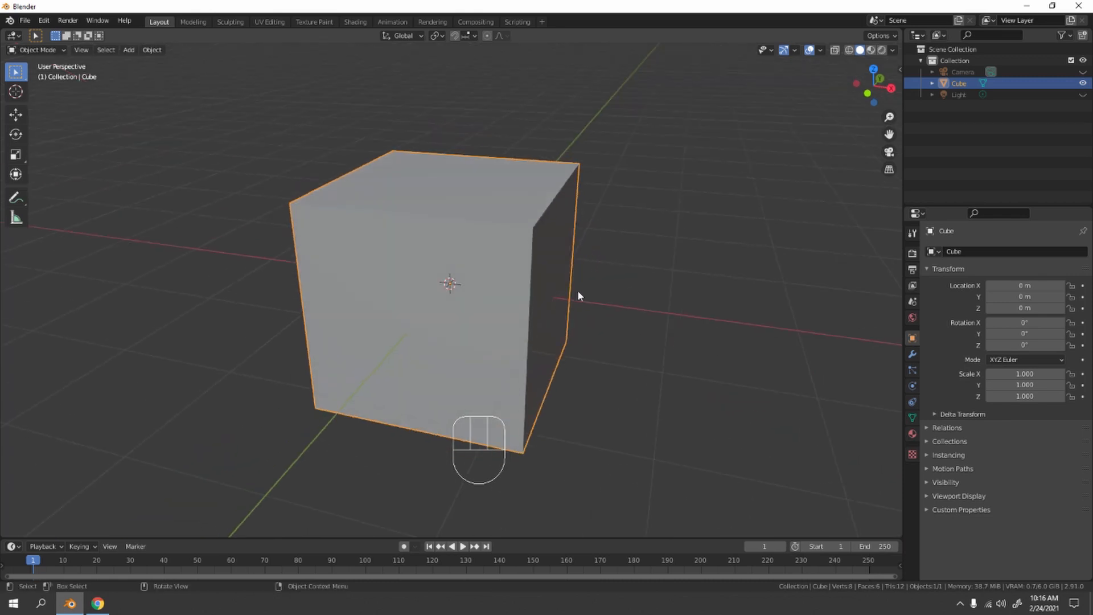
{"action": "key", "text": "s"}
{"action": "key", "text": "x"}
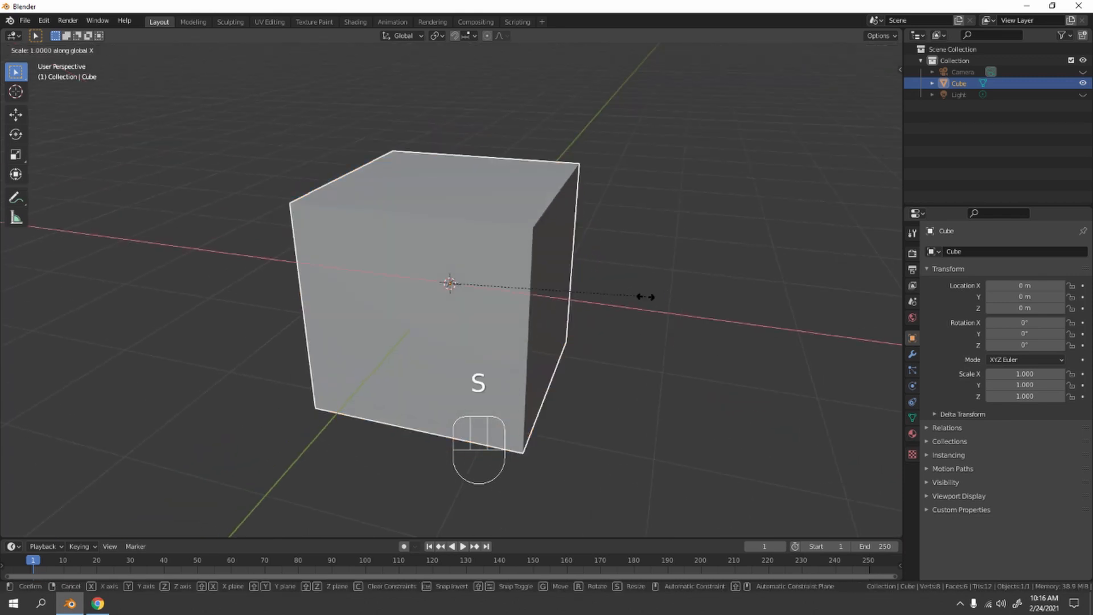
{"action": "left_click", "coordinate": [765, 325]}
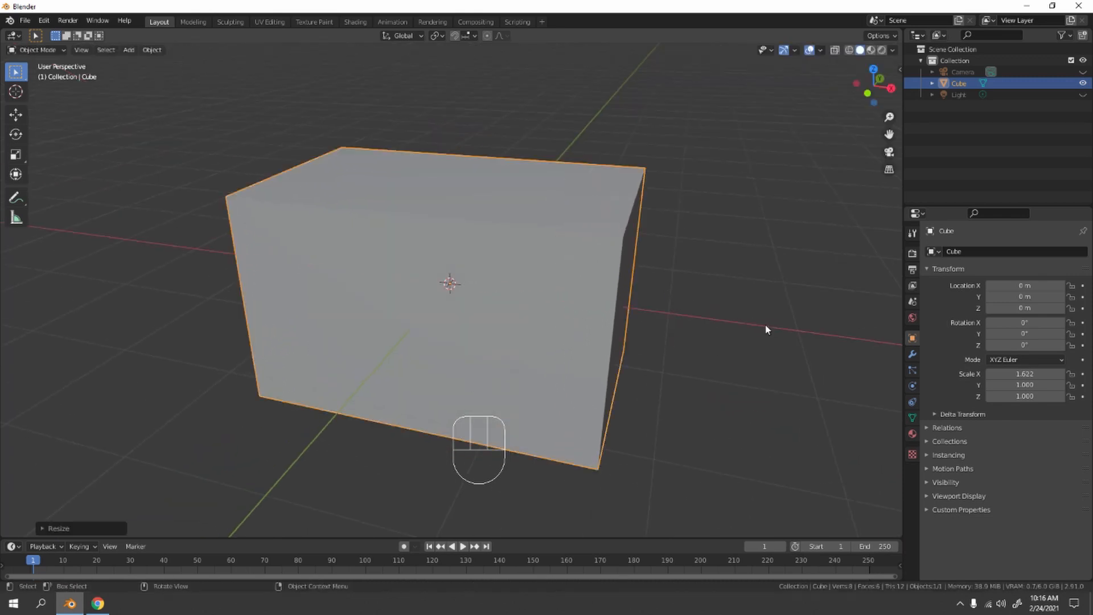
Narrow the block along the global Y axis to a scale of about 0.68
{"action": "middle_click_drag", "start_coordinate": [765, 324], "coordinate": [651, 267]}
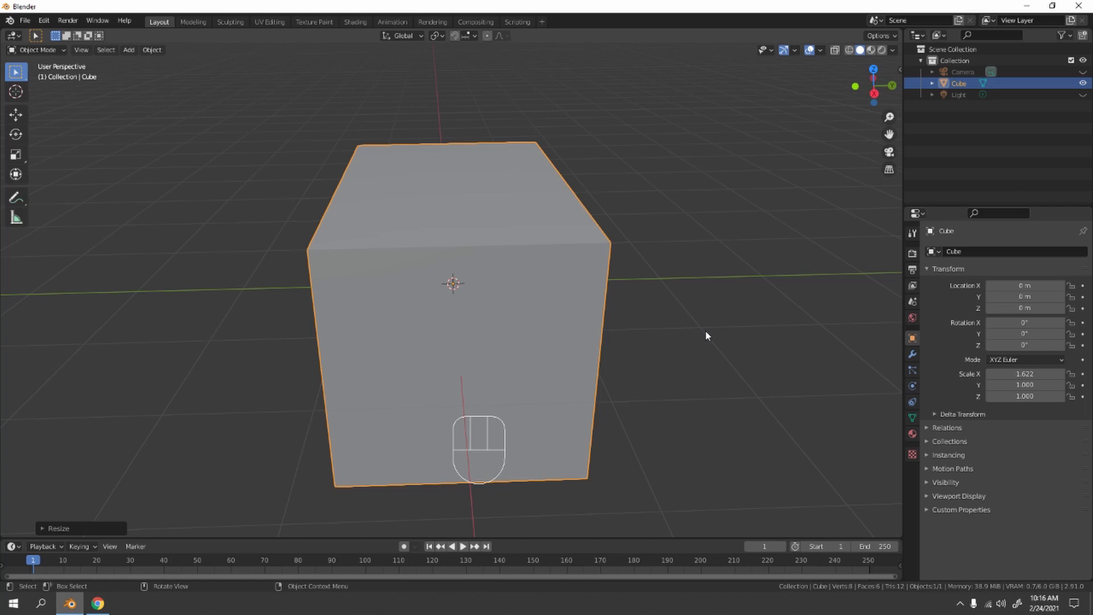
{"action": "key", "text": "s"}
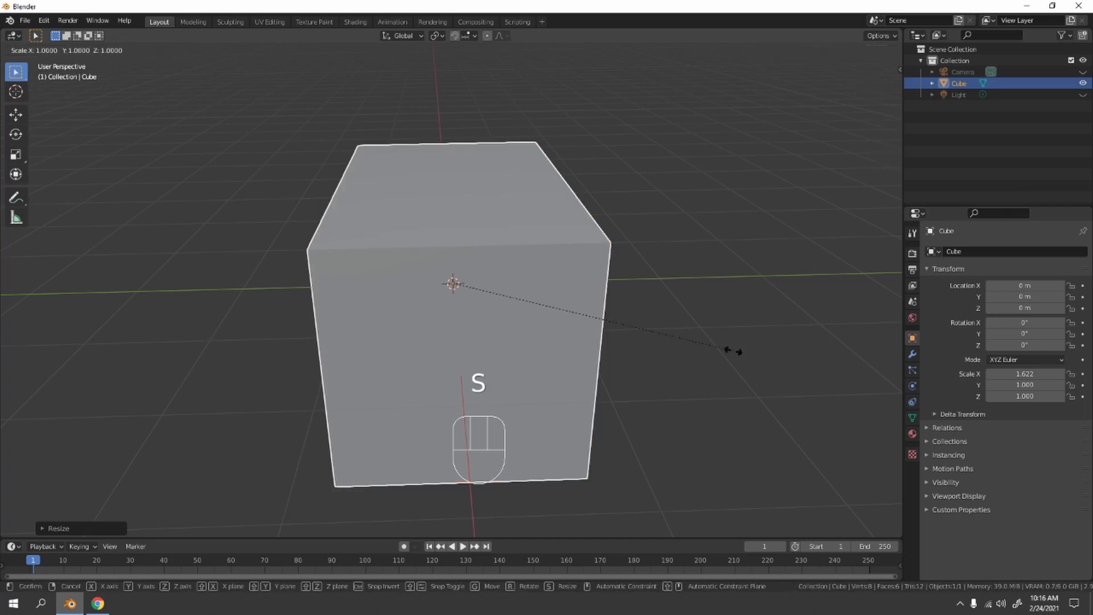
{"action": "key", "text": "y"}
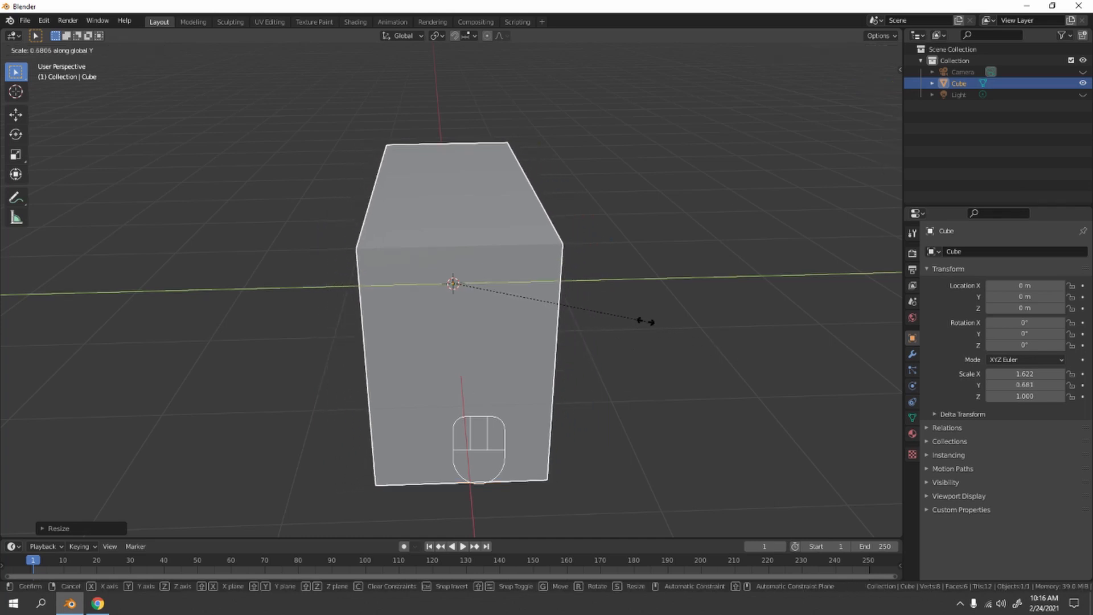
{"action": "left_click", "coordinate": [644, 322]}
{"action": "middle_click_drag", "start_coordinate": [641, 322], "coordinate": [711, 313]}
Duplicate the block about 1.4 m upward along Z and rotate the copy 90° about the Z axis
{"action": "left_click", "coordinate": [652, 277]}
{"action": "mouse_move", "coordinate": [653, 277]}
{"action": "middle_mouse_down"}
{"action": "mouse_move", "coordinate": [717, 268]}
{"action": "mouse_move", "coordinate": [669, 281]}
{"action": "mouse_move", "coordinate": [691, 267]}
{"action": "mouse_move", "coordinate": [660, 329]}
{"action": "mouse_move", "coordinate": [647, 278]}
{"action": "middle_mouse_up"}
{"action": "scroll", "coordinate": [647, 278], "scroll_direction": "up", "scroll_amount": 5}
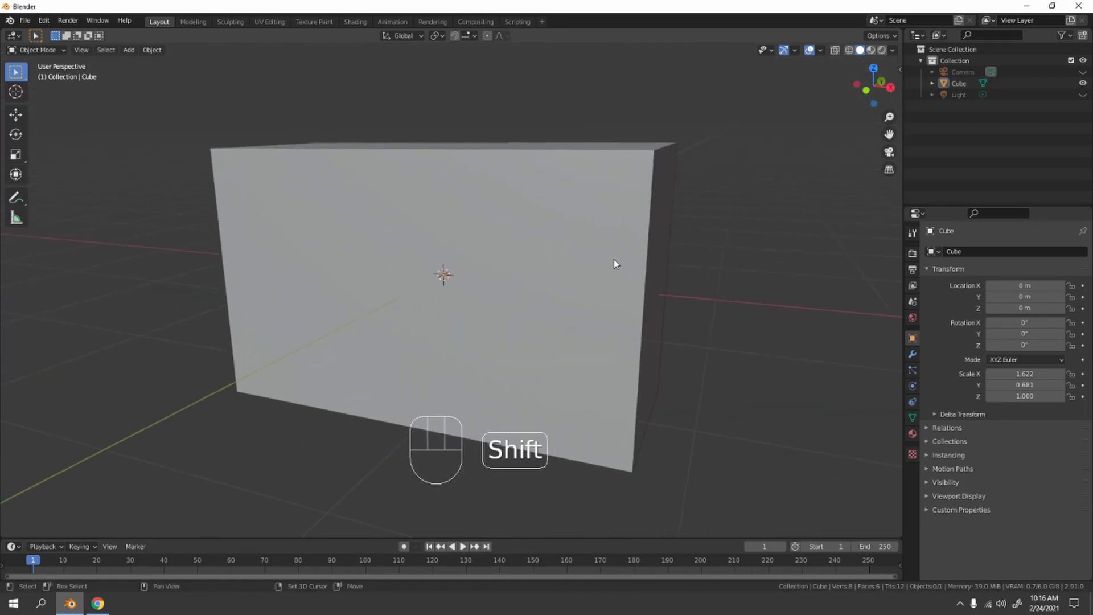
{"action": "scroll", "coordinate": [613, 258], "scroll_direction": "down", "scroll_amount": 4}
{"action": "left_click", "coordinate": [544, 261]}
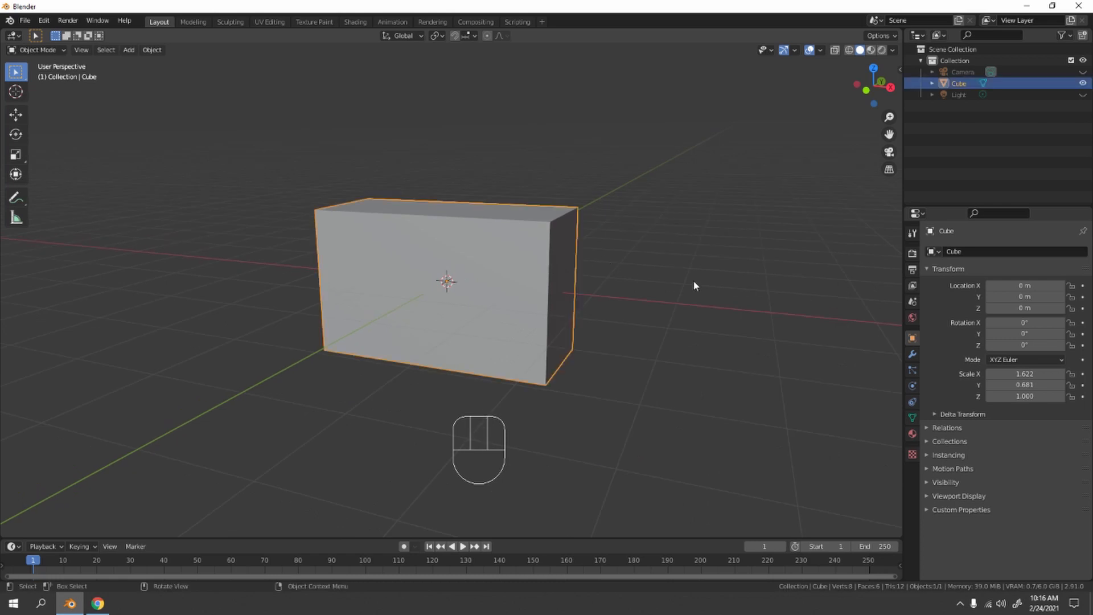
{"action": "key", "text": "shift+d"}
{"action": "key", "text": "z"}
{"action": "type", "text": "r"}
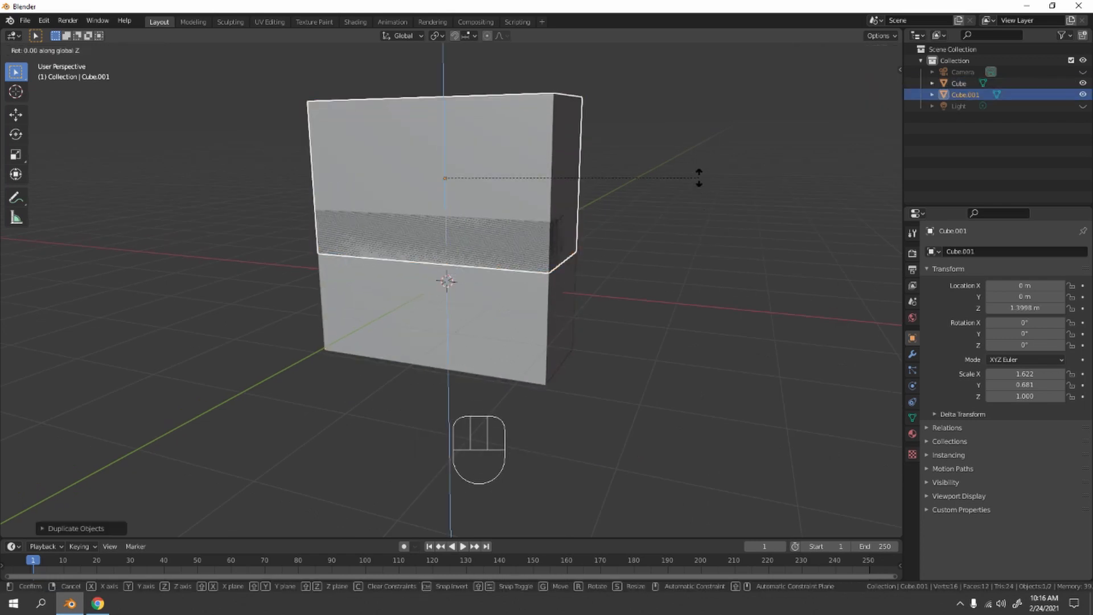
{"action": "type", "text": "90"}
{"action": "left_click", "coordinate": [699, 178]}
In front view, move the rotated copy off-centre into the lower block, to about X 0.5 m and Z 0.89 m
{"action": "scroll", "coordinate": [691, 176], "scroll_direction": "up", "scroll_amount": 2}
{"action": "mouse_move", "coordinate": [692, 175]}
{"action": "middle_mouse_down", "text": "shift"}
{"action": "mouse_move", "coordinate": [701, 175]}
{"action": "mouse_move", "coordinate": [675, 198]}
{"action": "mouse_move", "coordinate": [688, 180]}
{"action": "middle_mouse_up", "text": "shift"}
{"action": "key", "text": "KP_1"}
{"action": "key", "text": "KP_2"}
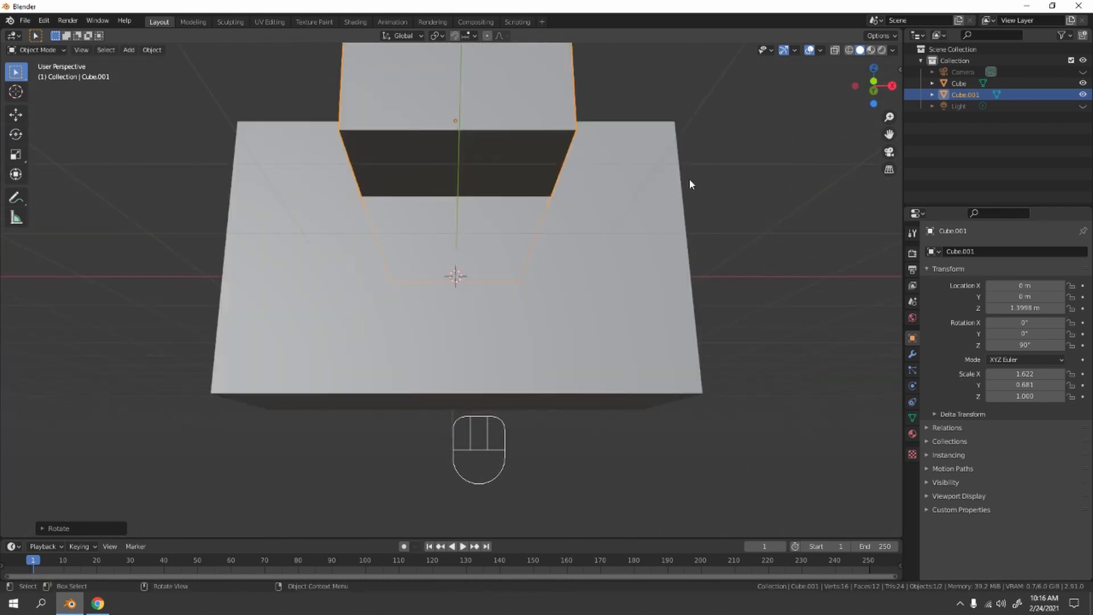
{"action": "key", "text": "KP_1"}
{"action": "key", "text": "g"}
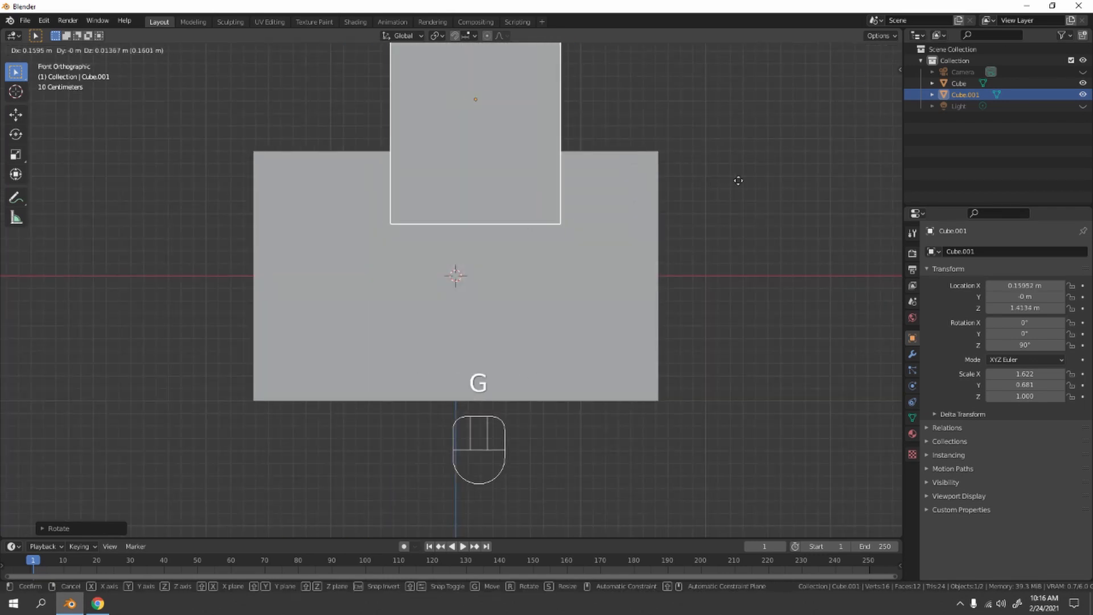
{"action": "left_click", "coordinate": [776, 203]}
{"action": "key", "text": "g"}
{"action": "key", "text": "z"}
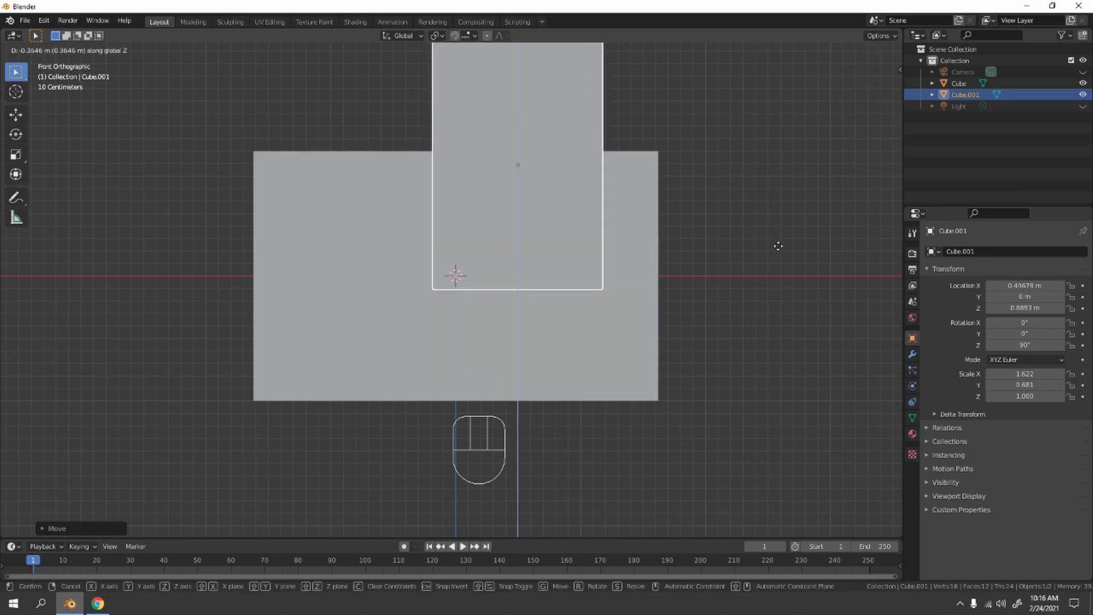
{"action": "left_click", "coordinate": [778, 246]}
Select the upper and lower blocks with the lower one active, and bring up the Edit add-on tools
{"action": "middle_click_drag", "start_coordinate": [695, 209], "coordinate": [654, 170]}
{"action": "middle_click_drag", "start_coordinate": [670, 288], "coordinate": [530, 220]}
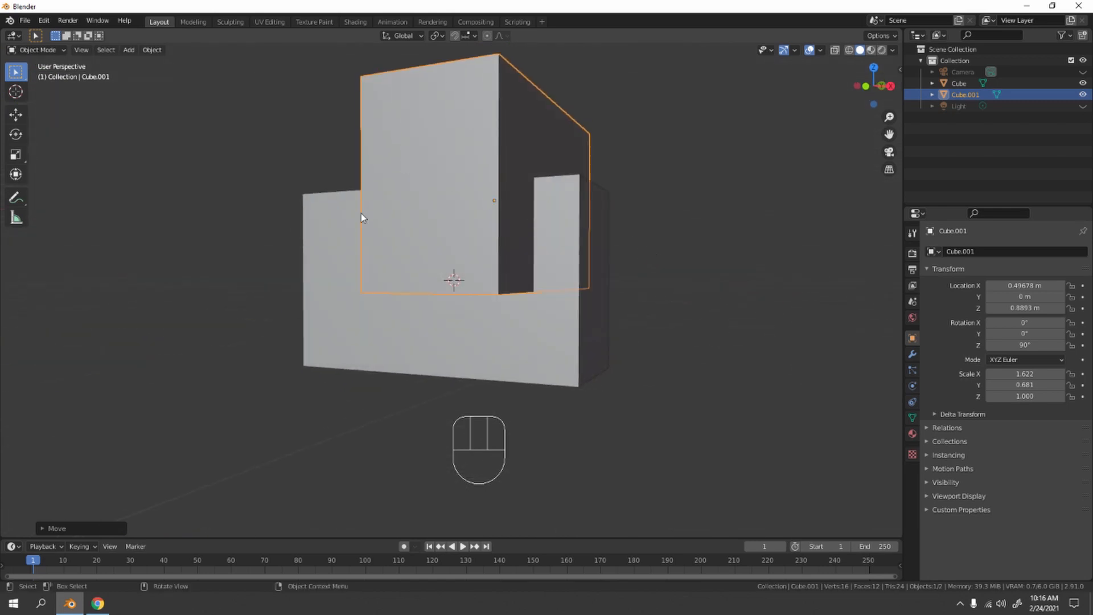
{"action": "middle_click_drag", "start_coordinate": [360, 214], "coordinate": [473, 243]}
{"action": "left_click_drag", "start_coordinate": [287, 126], "coordinate": [672, 404]}
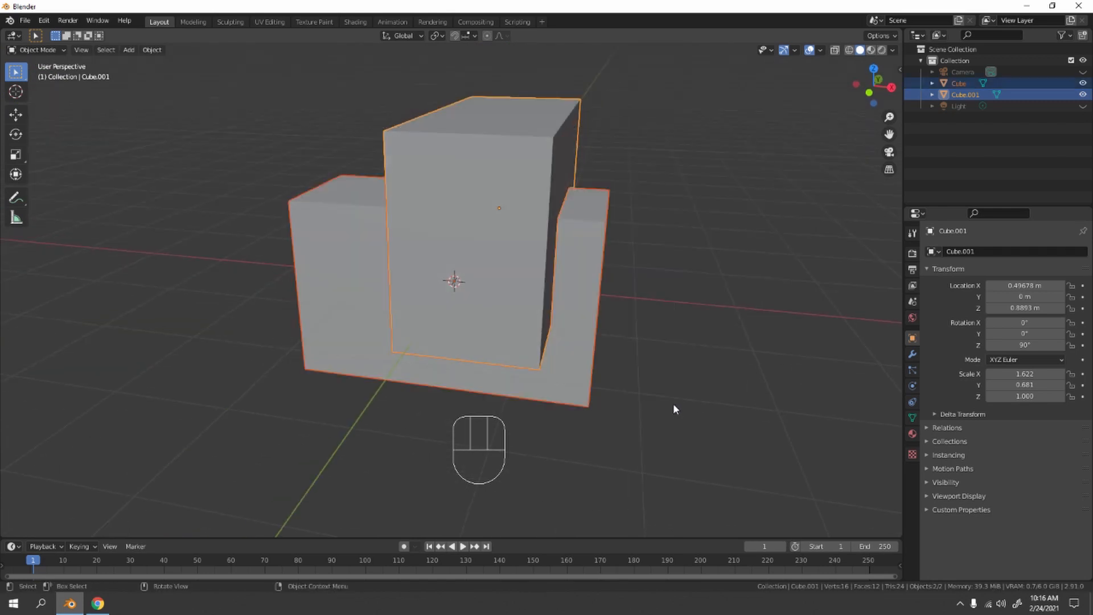
{"action": "middle_click_drag", "start_coordinate": [673, 406], "coordinate": [660, 212]}
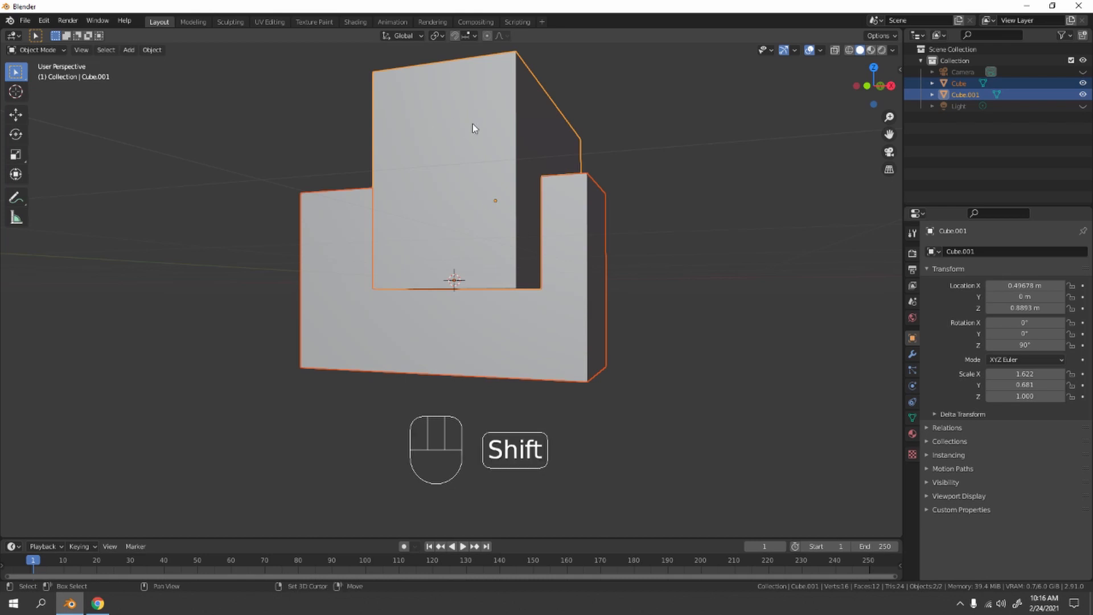
{"action": "middle_click_drag", "start_coordinate": [471, 127], "coordinate": [500, 151]}
{"action": "left_click", "coordinate": [358, 251], "text": "shift"}
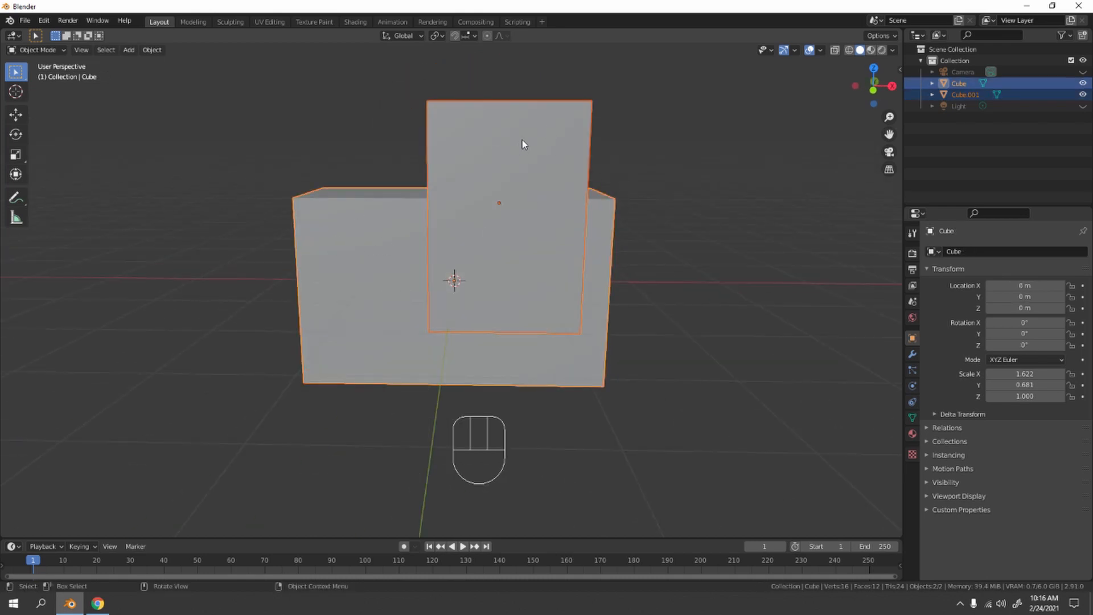
{"action": "middle_click_drag", "start_coordinate": [540, 207], "coordinate": [531, 178]}
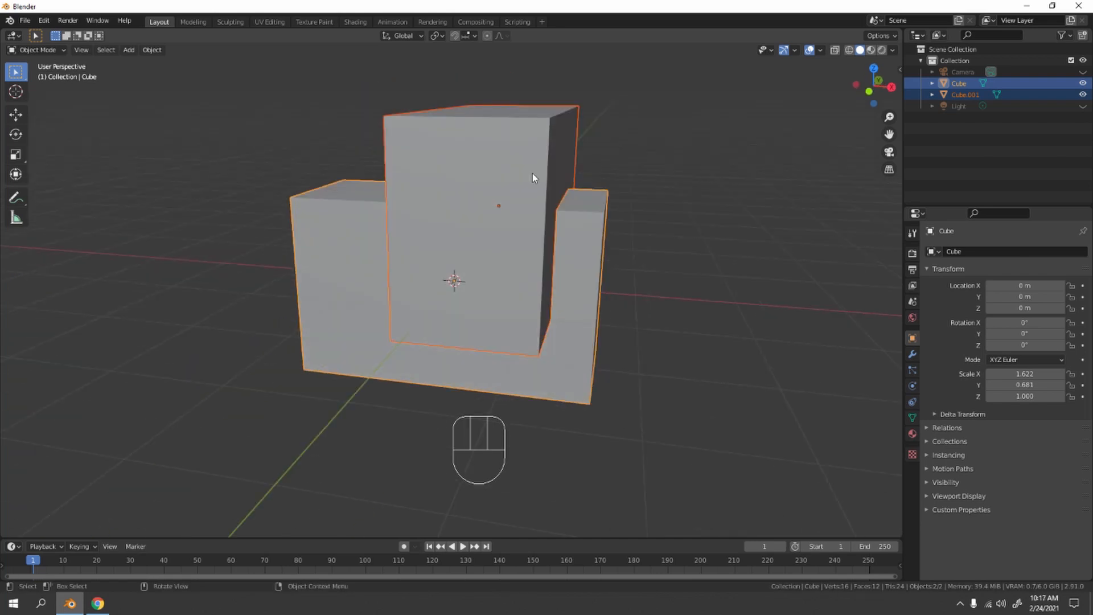
{"action": "left_click", "coordinate": [452, 206]}
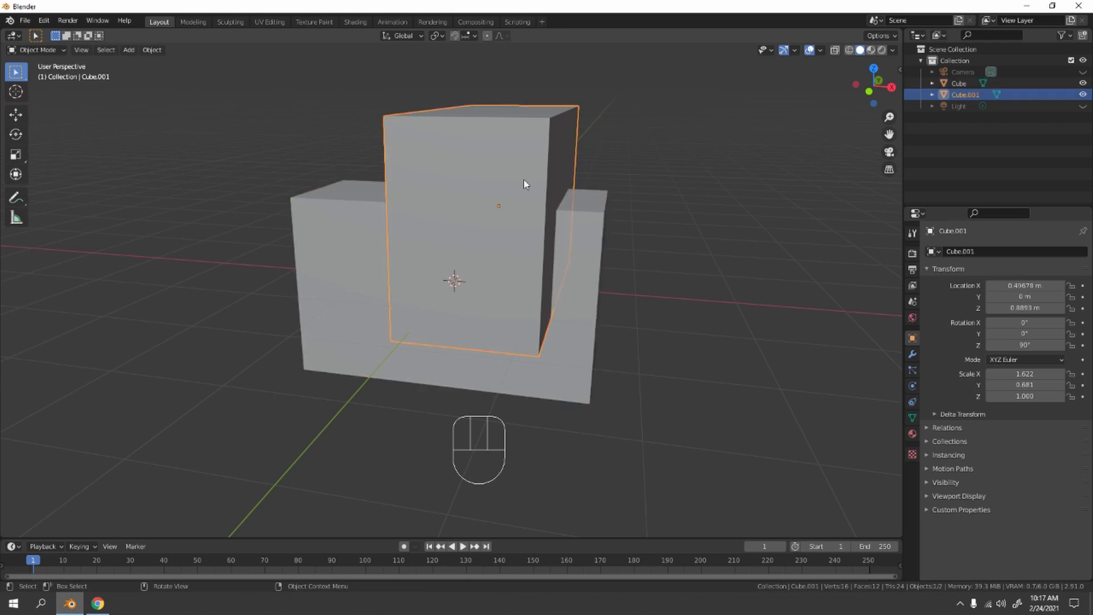
{"action": "left_click", "coordinate": [323, 254]}
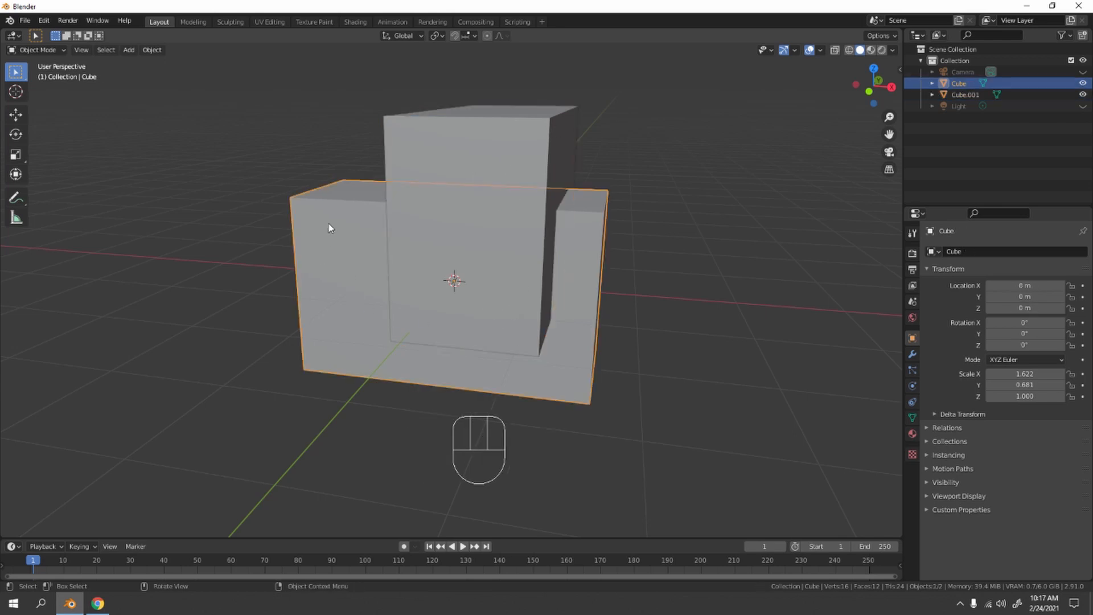
{"action": "left_click_drag", "start_coordinate": [304, 154], "coordinate": [421, 280], "text": "shift"}
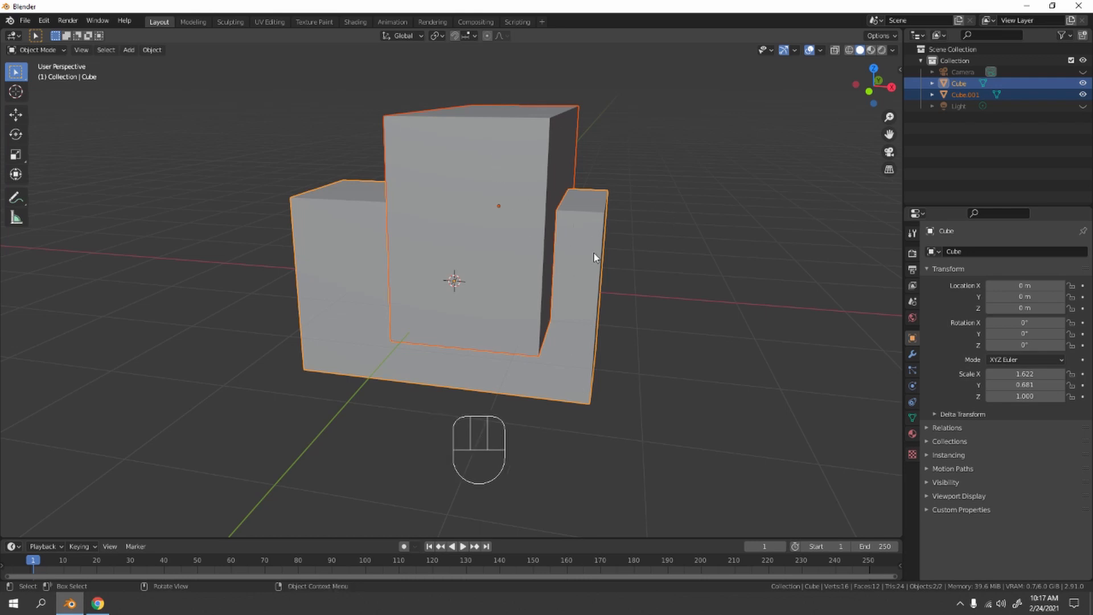
{"action": "key", "text": "n"}
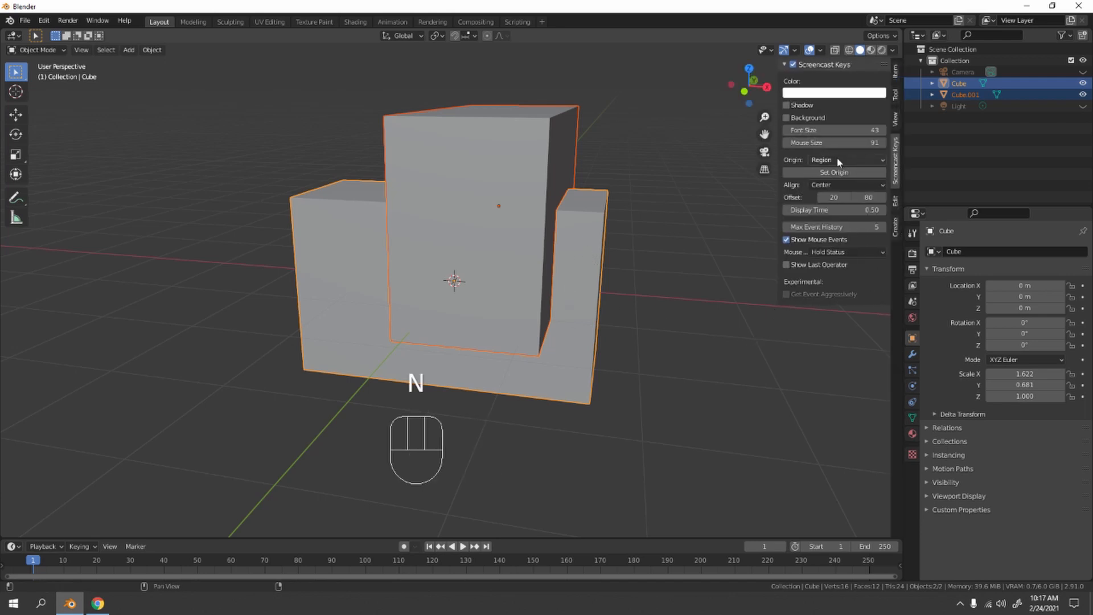
{"action": "left_click", "coordinate": [895, 201]}
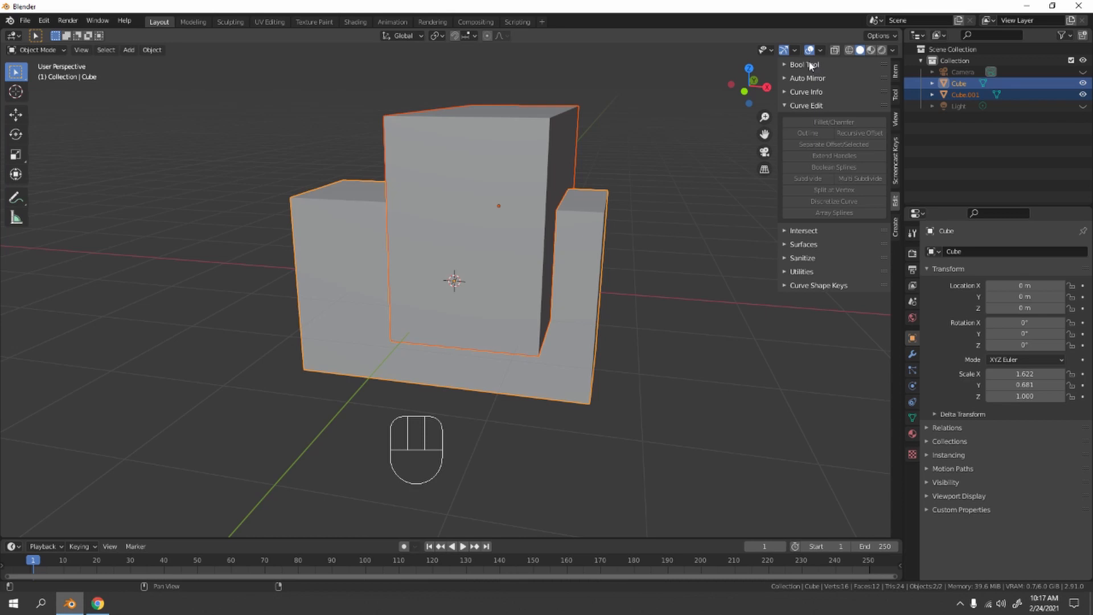
{"action": "left_click", "coordinate": [911, 356]}
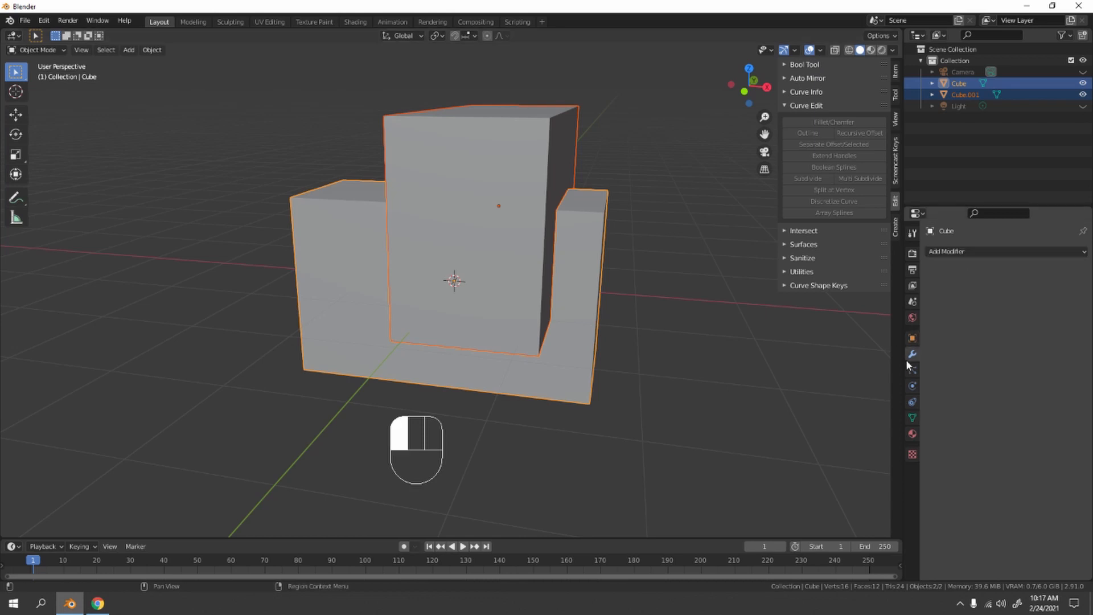
{"action": "left_click", "coordinate": [946, 252]}
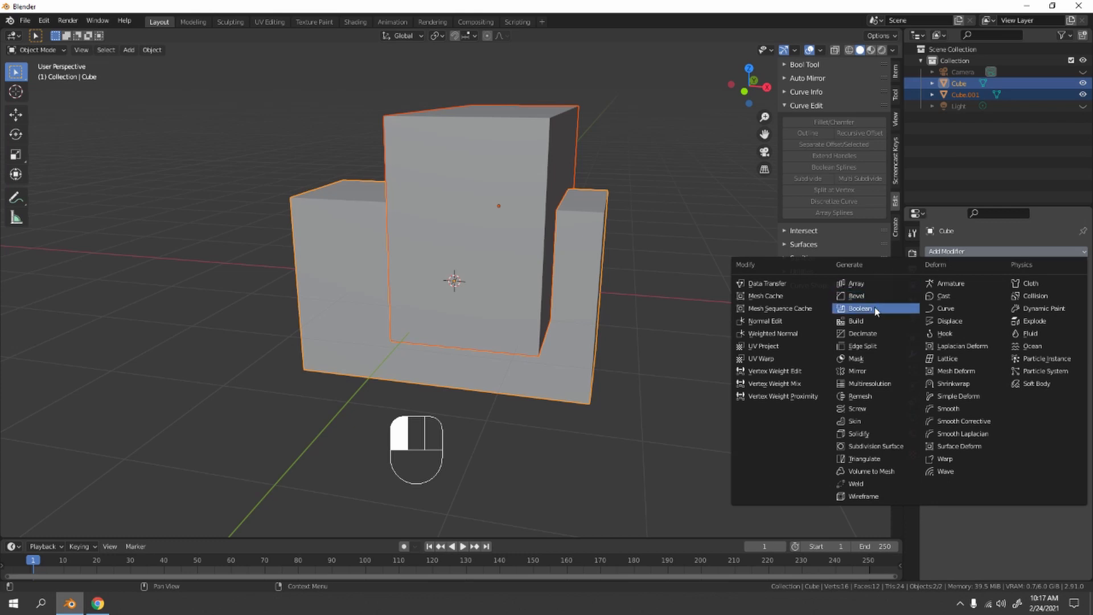
{"action": "left_click", "coordinate": [689, 138]}
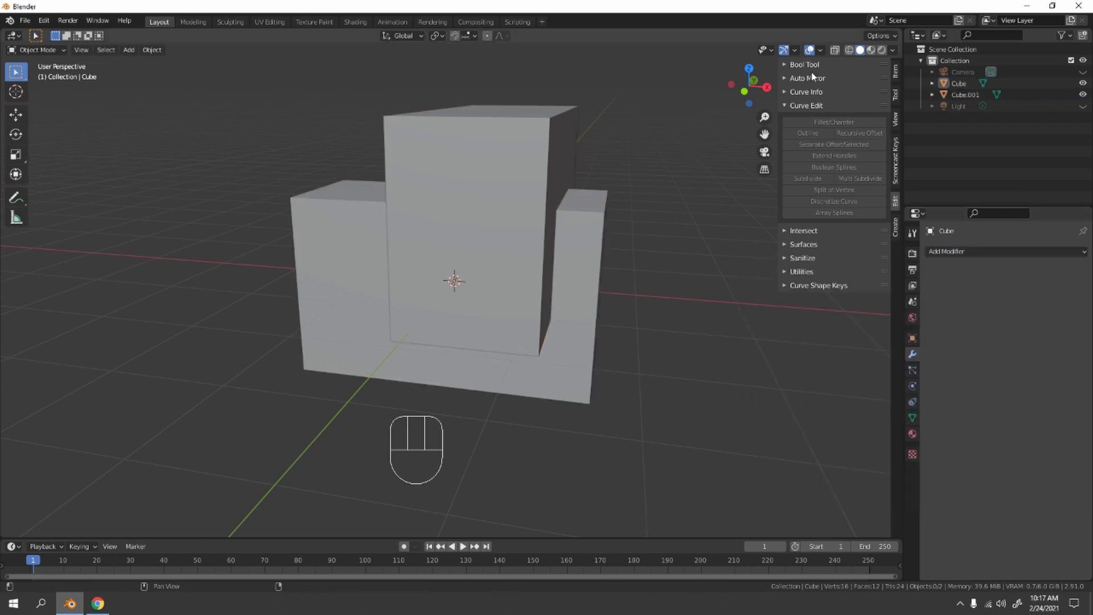
{"action": "left_click_drag", "start_coordinate": [313, 263], "coordinate": [510, 315]}
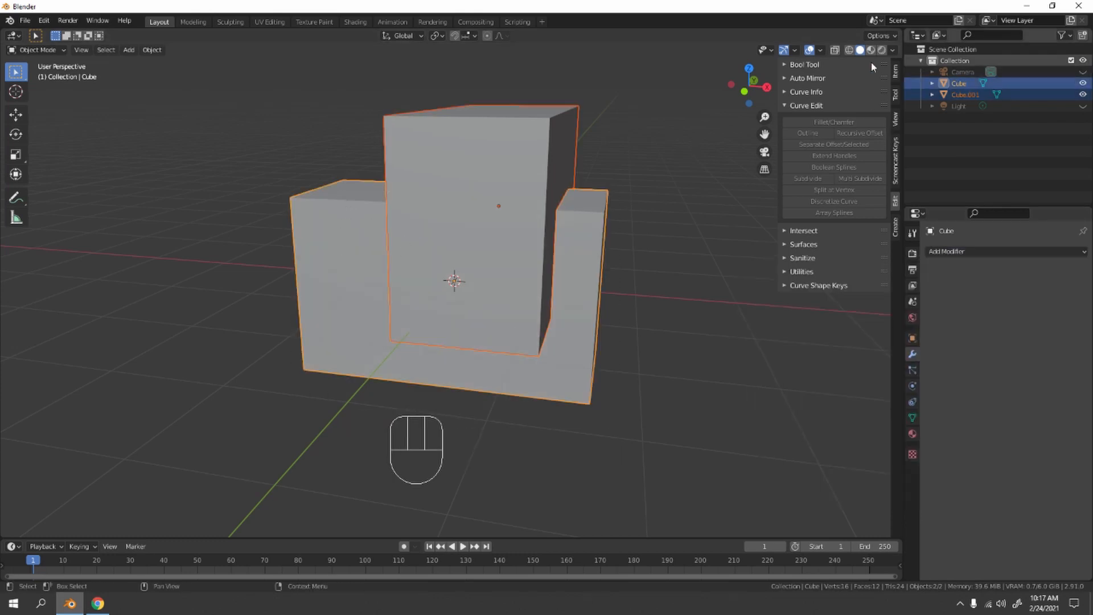
Subtract the upper block from the lower block using Bool Tool's Brush Boolean Difference
{"action": "left_click", "coordinate": [811, 66]}
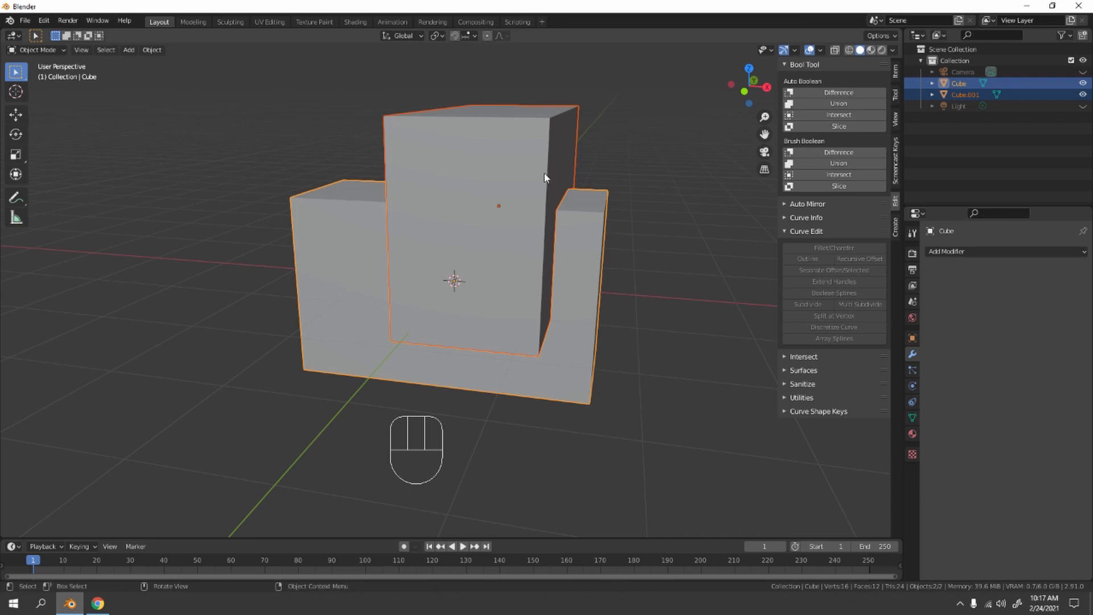
{"action": "left_click", "coordinate": [837, 153]}
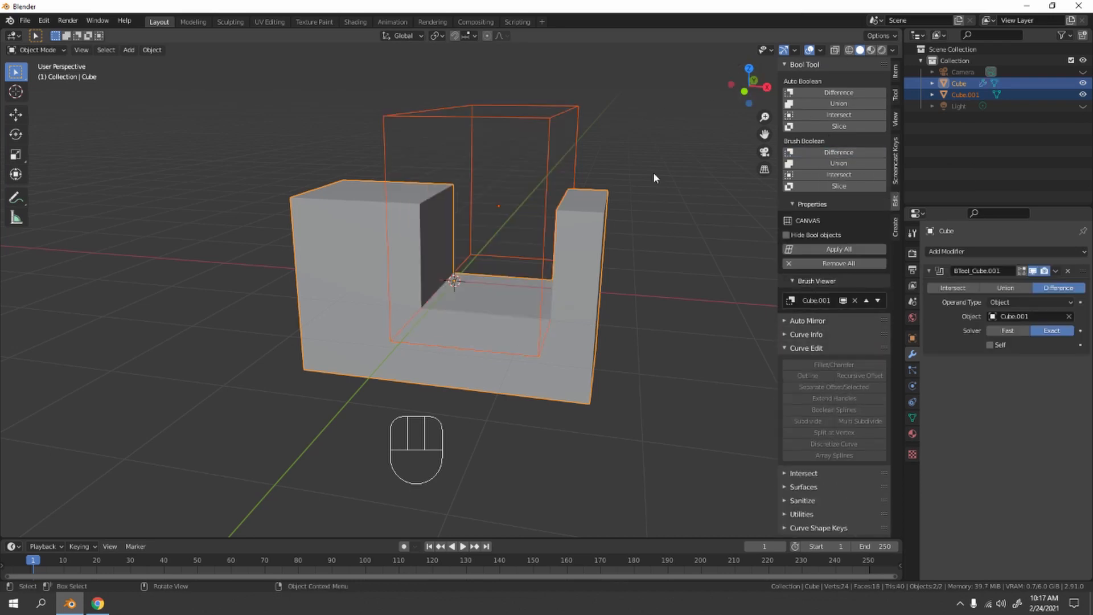
{"action": "key", "text": "n"}
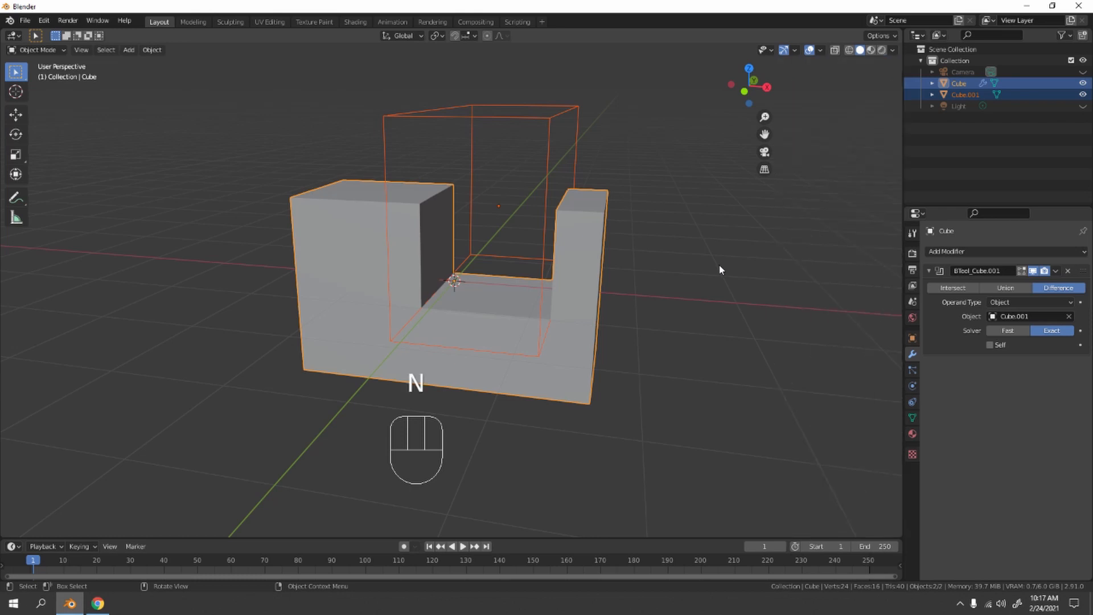
Try shifting the wireframe cutter block sideways to test how the cut-out follows it
{"action": "left_click", "coordinate": [548, 136]}
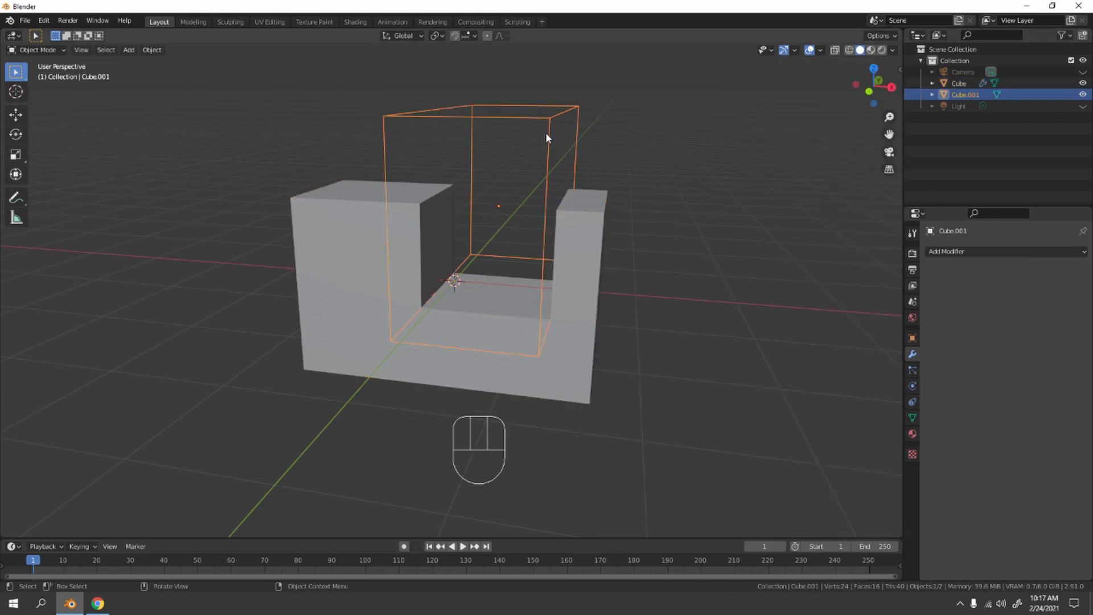
{"action": "key", "text": "g"}
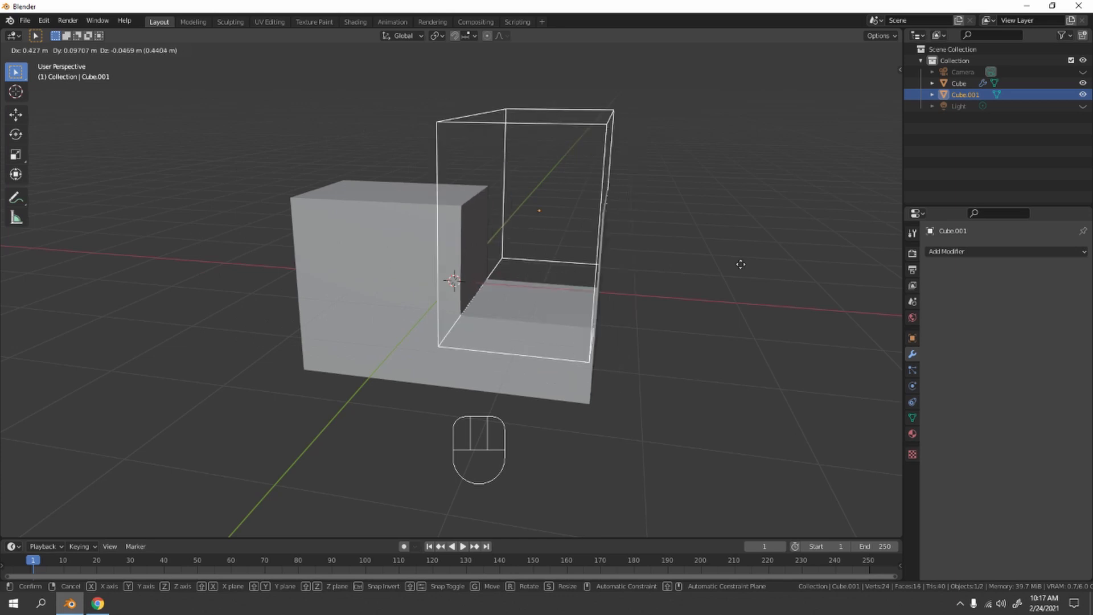
{"action": "left_click", "coordinate": [703, 272]}
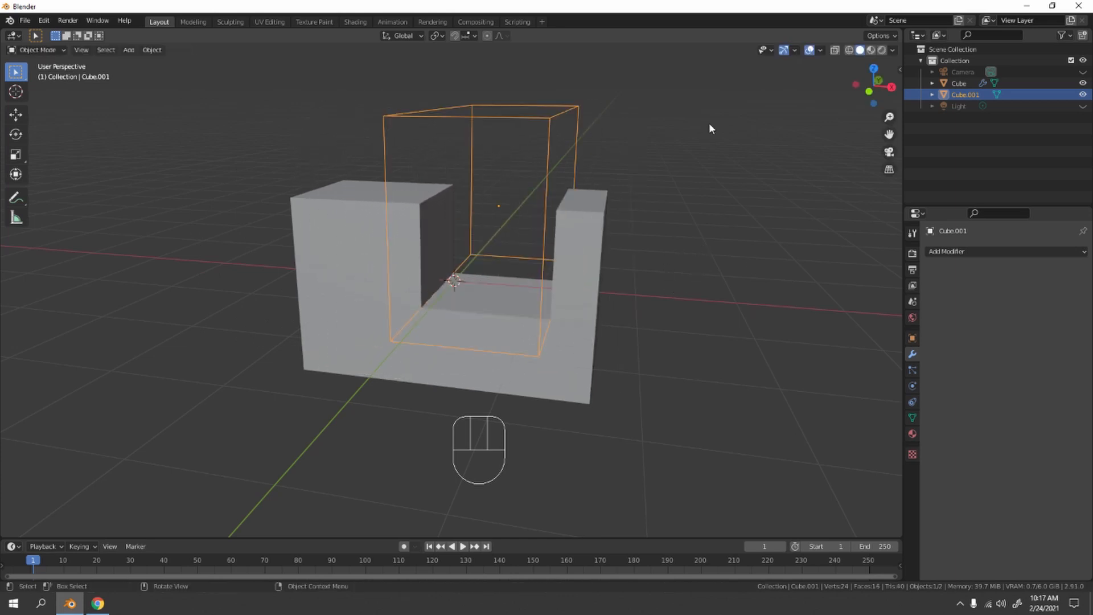
{"action": "left_click", "coordinate": [654, 159]}
{"action": "middle_click_drag", "start_coordinate": [653, 160], "coordinate": [715, 165]}
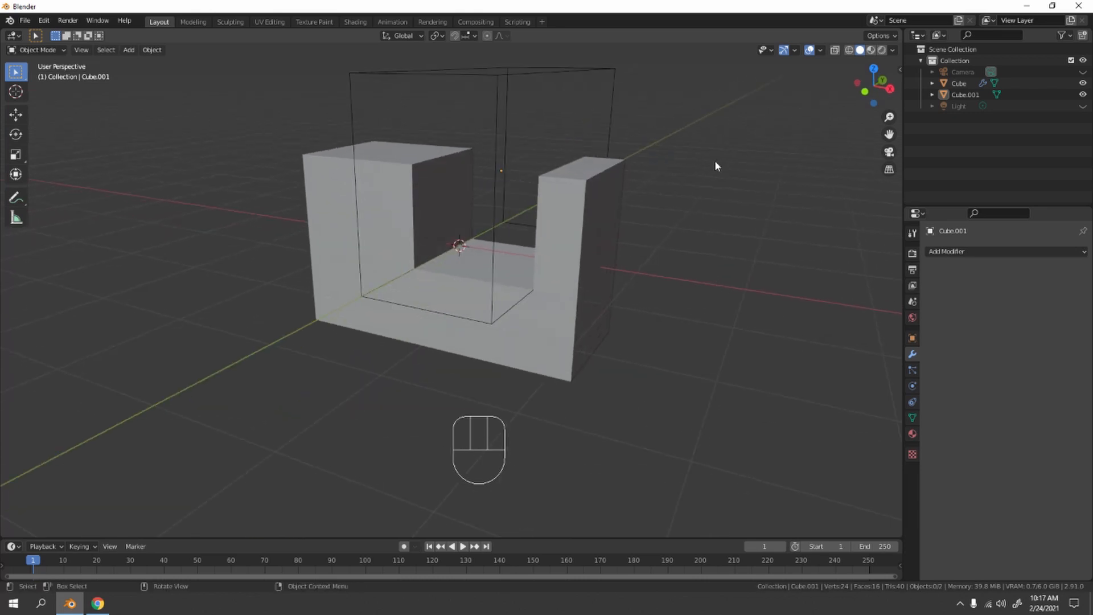
{"action": "middle_click_drag", "start_coordinate": [581, 288], "coordinate": [601, 277]}
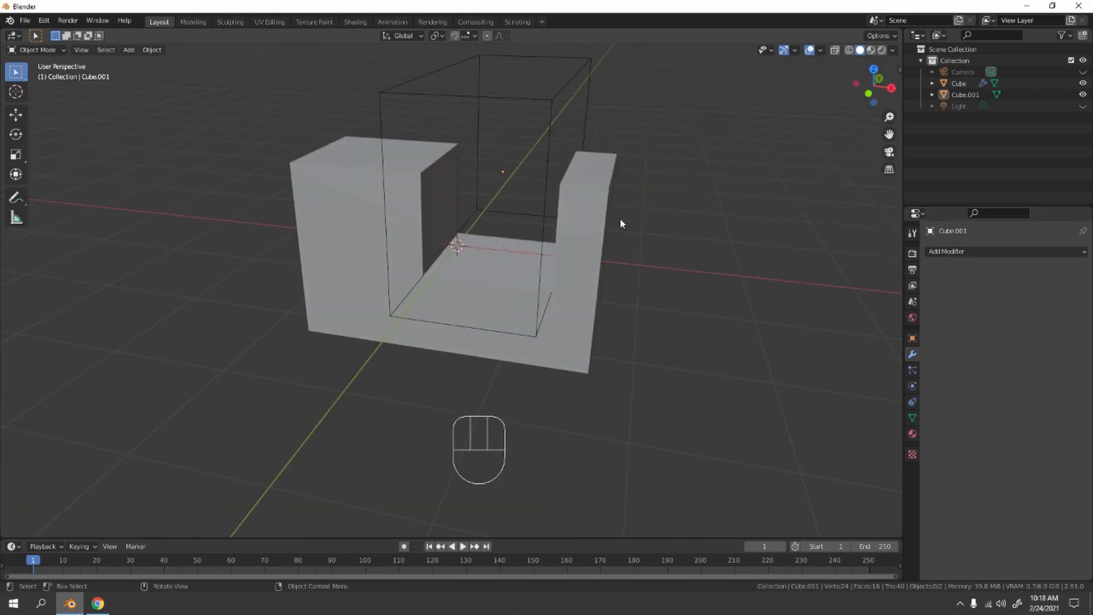
Add a cylinder mesh at the origin and set its vertex count to 16
{"action": "key", "text": "shift+a"}
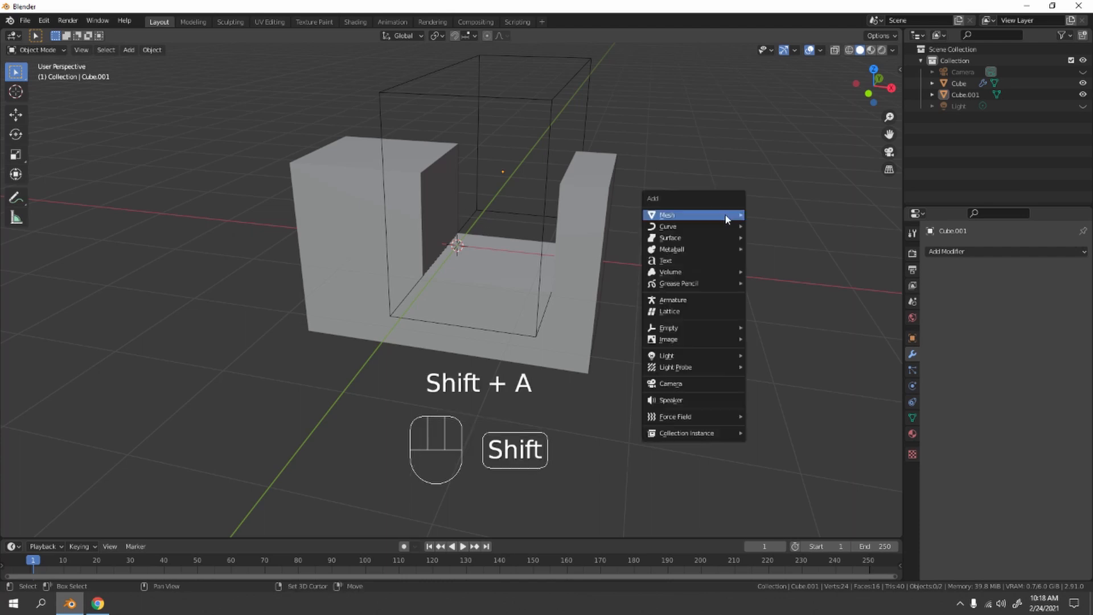
{"action": "mouse_move", "coordinate": [713, 214]}
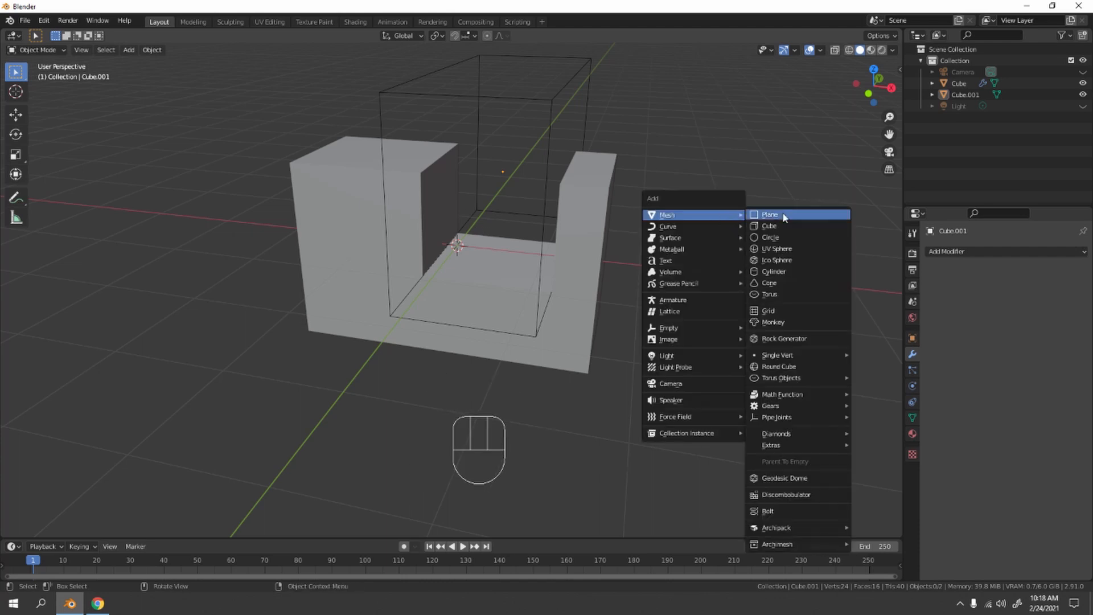
{"action": "left_click", "coordinate": [804, 271]}
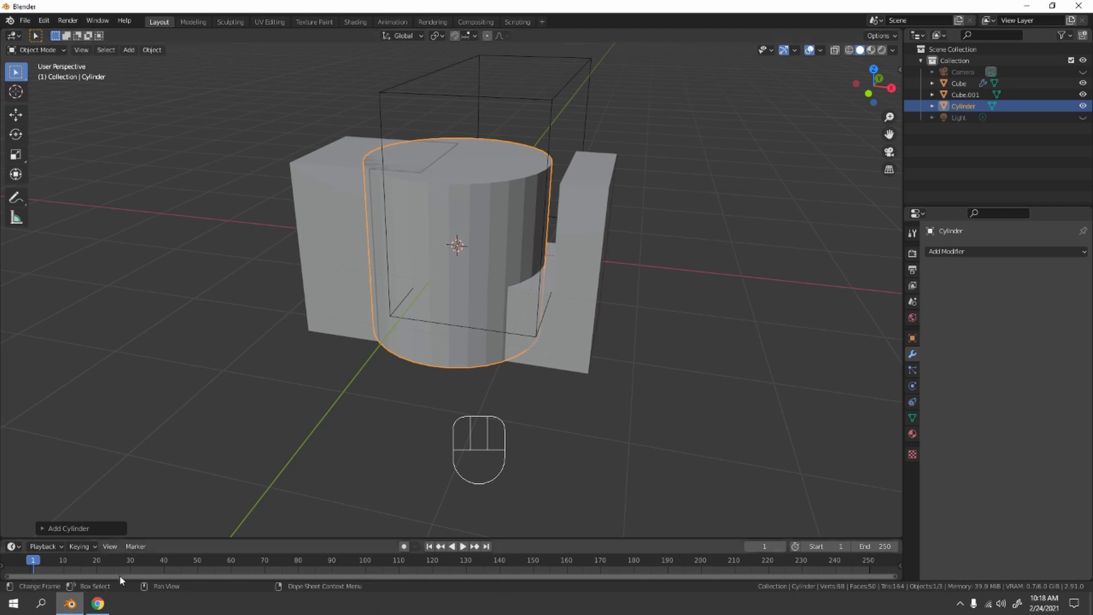
{"action": "left_click", "coordinate": [47, 527]}
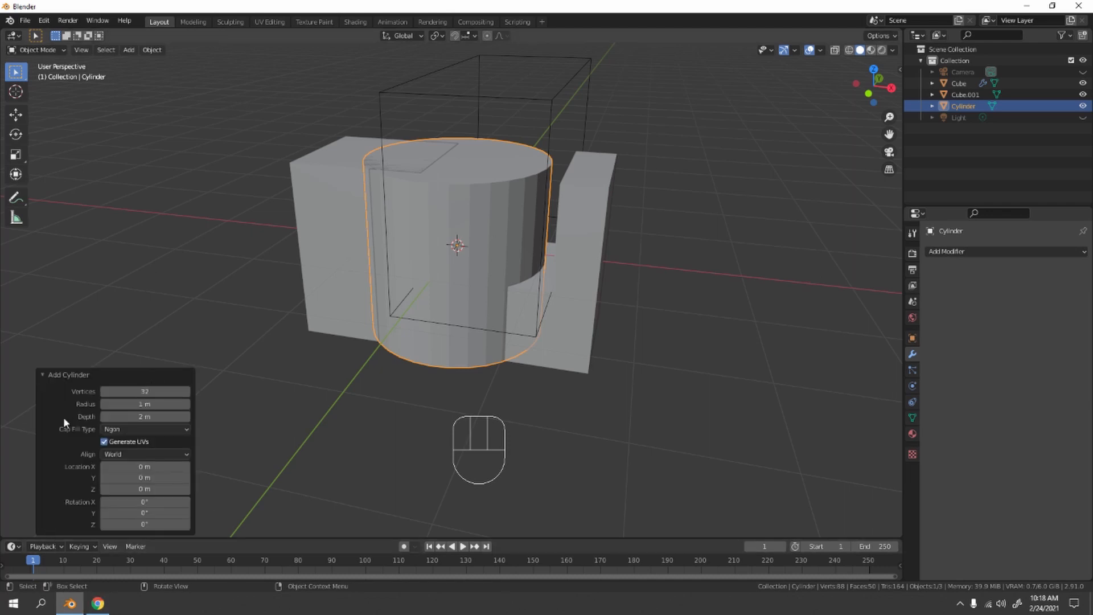
{"action": "left_click", "coordinate": [147, 392]}
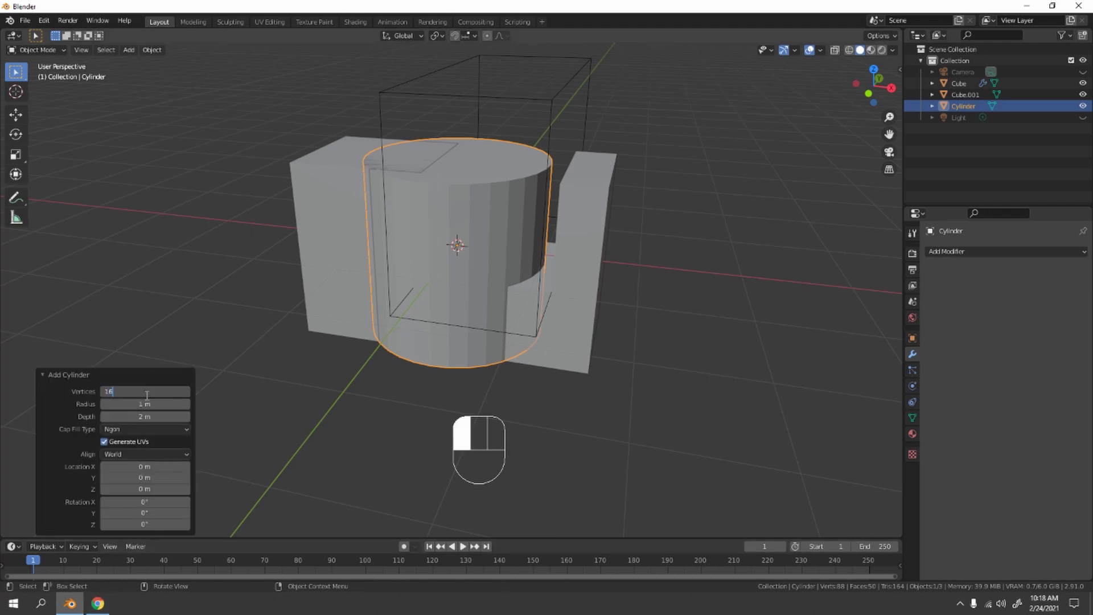
{"action": "key", "text": "Escape"}
{"action": "left_click", "coordinate": [159, 391]}
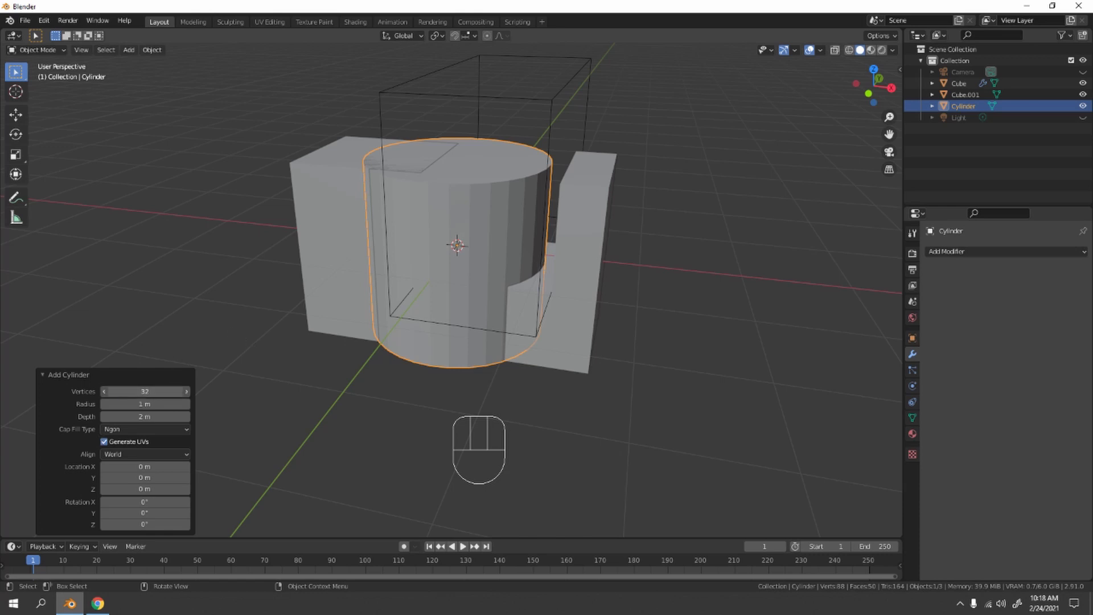
{"action": "left_click", "coordinate": [162, 391]}
{"action": "type", "text": "16"}
{"action": "left_click", "coordinate": [159, 286]}
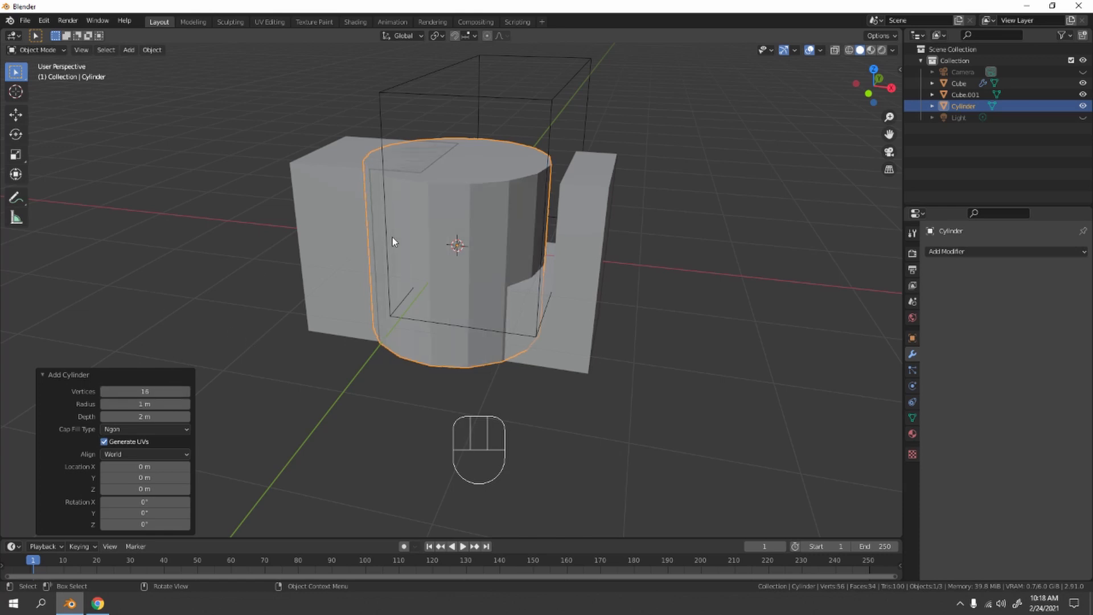
Rotate the cylinder 90° about the global Y axis and scale it down uniformly to about a quarter size
{"action": "key", "text": "r"}
{"action": "type", "text": "y"}
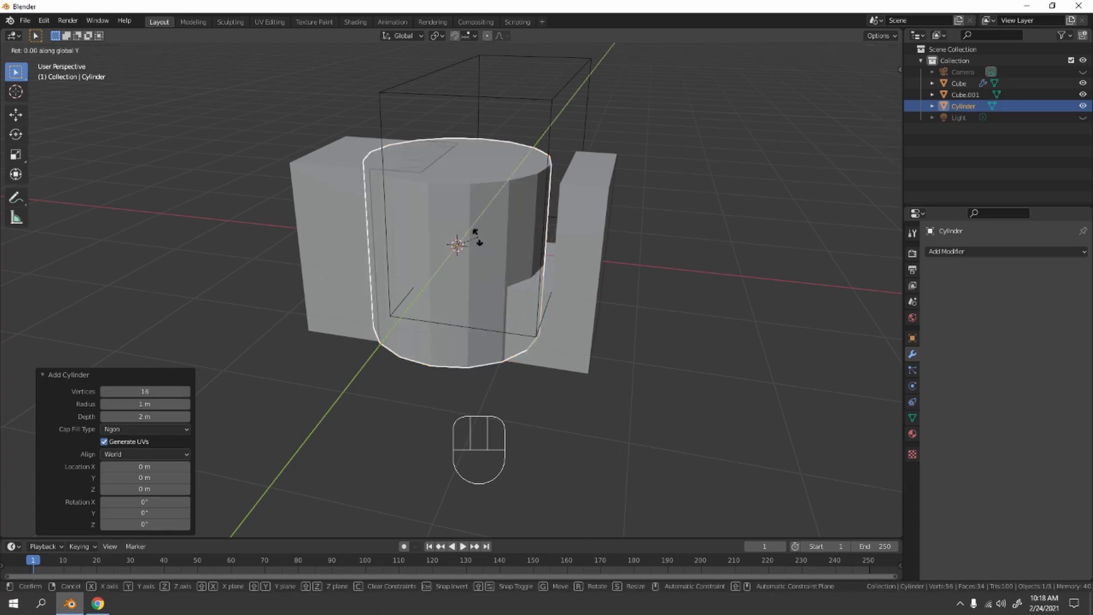
{"action": "type", "text": "90"}
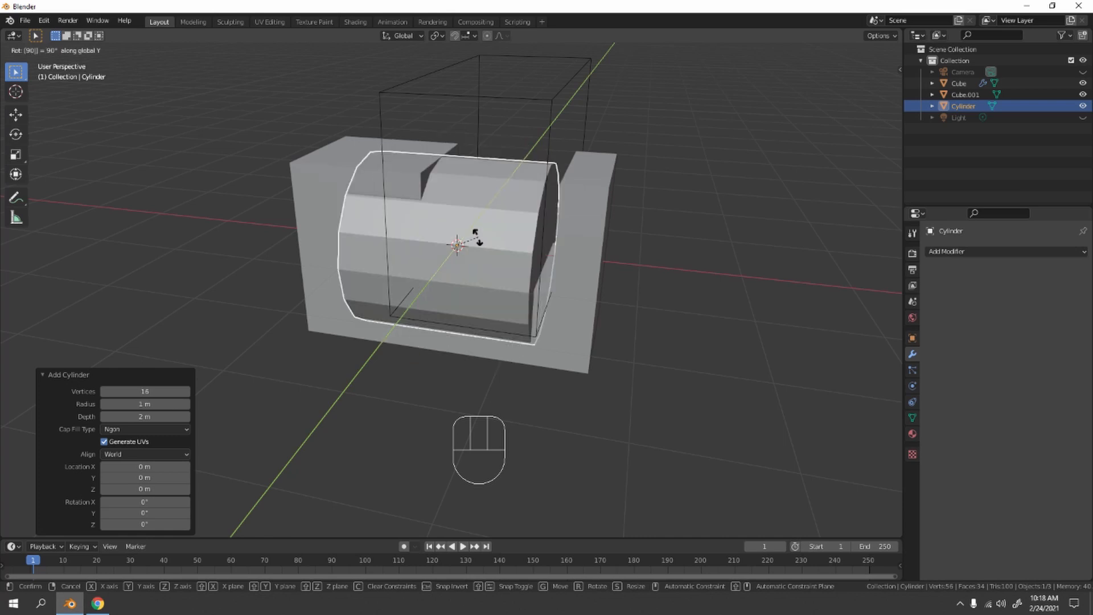
{"action": "key", "text": "Return"}
{"action": "key", "text": "s"}
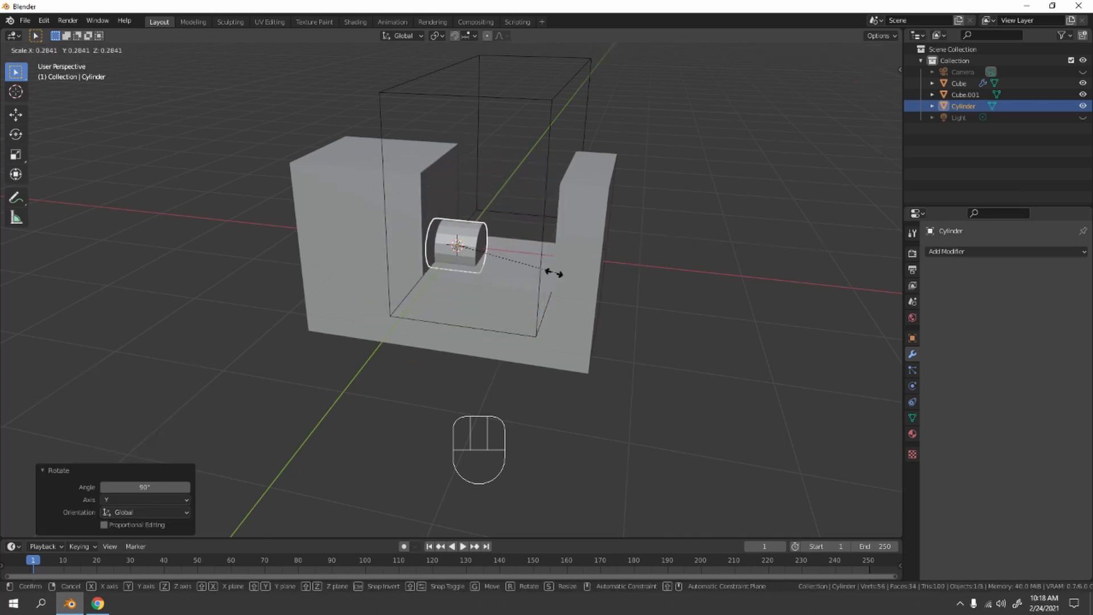
{"action": "left_click", "coordinate": [555, 275]}
Raise the cylinder along the Z axis into the upper part of the cut-out opening
{"action": "key", "text": "g"}
{"action": "key", "text": "z"}
{"action": "left_click", "coordinate": [543, 236]}
{"action": "middle_click_drag", "start_coordinate": [543, 235], "coordinate": [505, 243]}
{"action": "scroll", "coordinate": [534, 210], "scroll_direction": "up", "scroll_amount": 3}
{"action": "key", "text": "g"}
{"action": "key", "text": "z"}
{"action": "left_click", "coordinate": [493, 210]}
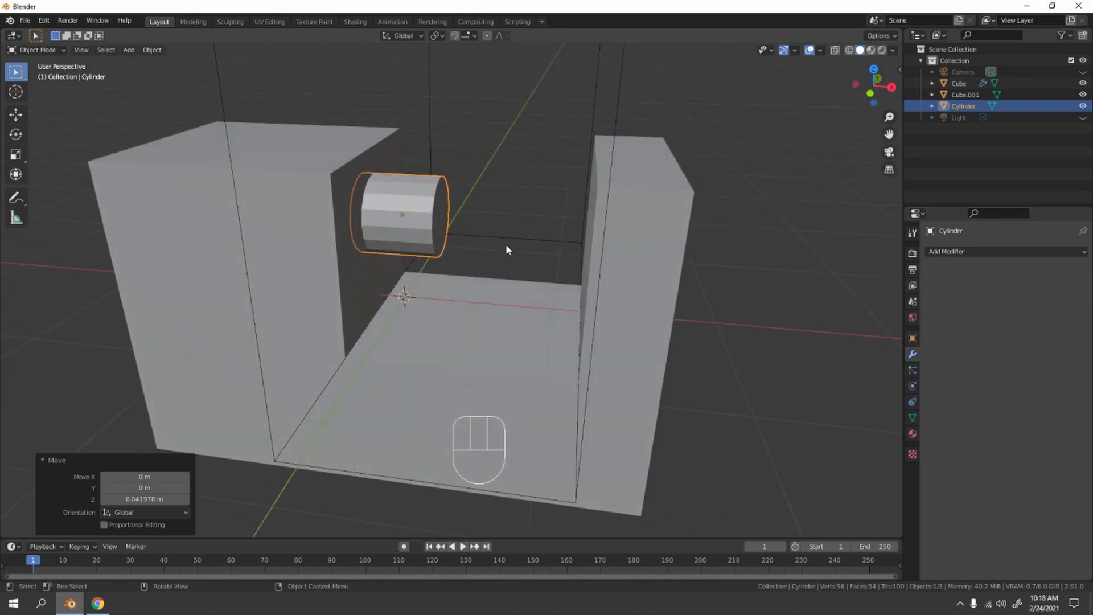
Stretch the cylinder along X by about 3.53 and move it about 0.53 m along X to span the opening
{"action": "key", "text": "KP_1"}
{"action": "key", "text": "s"}
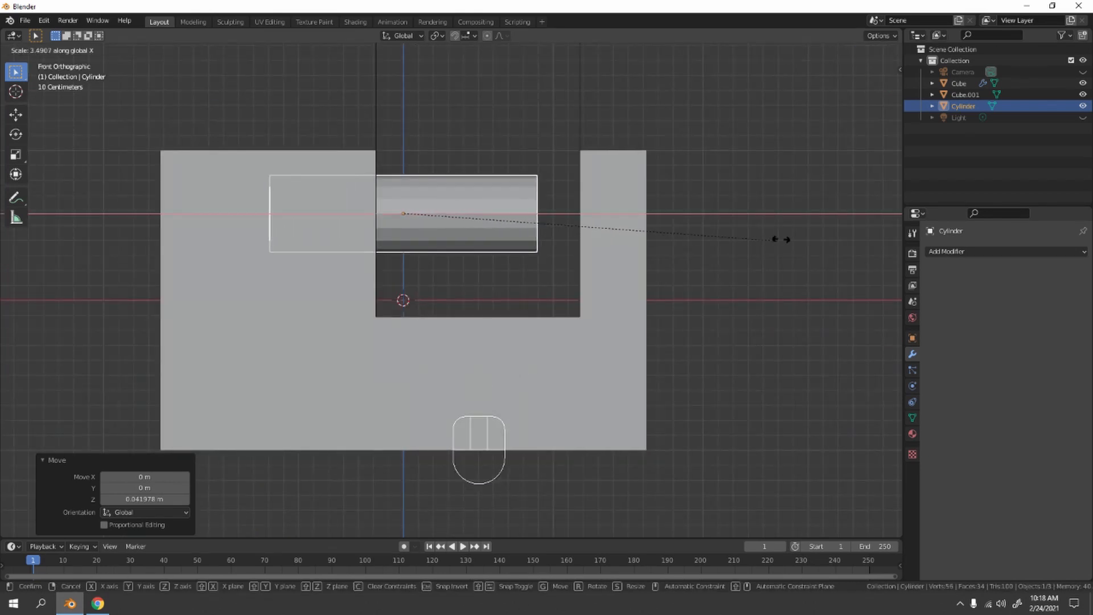
{"action": "left_click", "coordinate": [781, 239]}
{"action": "key", "text": "g"}
{"action": "key", "text": "x"}
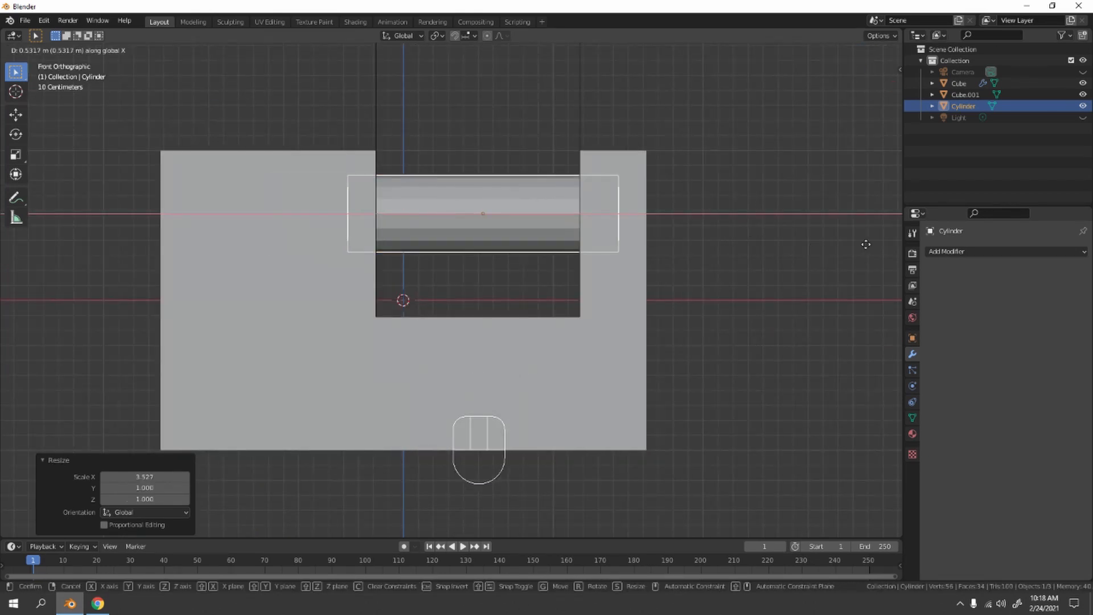
{"action": "left_click", "coordinate": [865, 244]}
Lengthen the cylinder along X by about 1.29 and shift it about 0.12 m along X, through the thinner wall
{"action": "key", "text": "s"}
{"action": "key", "text": "x"}
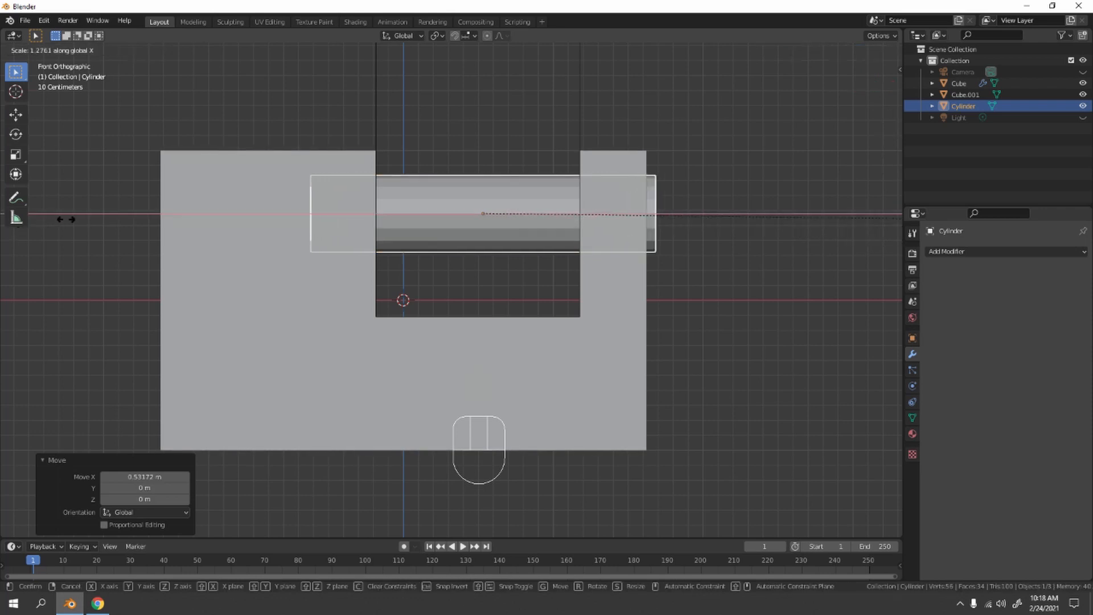
{"action": "left_click", "coordinate": [68, 220]}
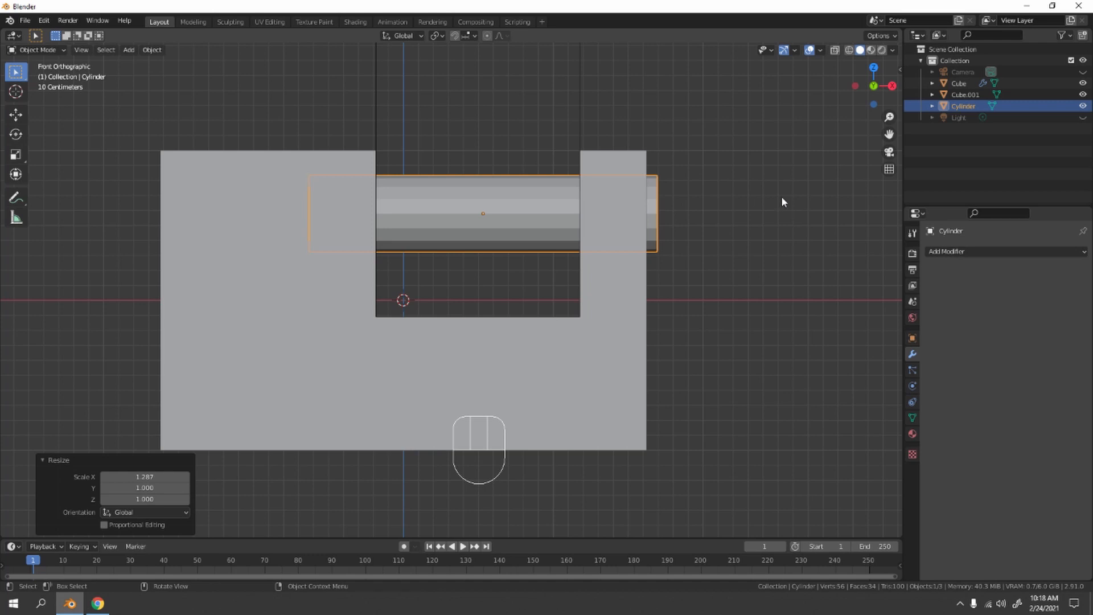
{"action": "key", "text": "g"}
{"action": "key", "text": "x"}
{"action": "left_click", "coordinate": [804, 212]}
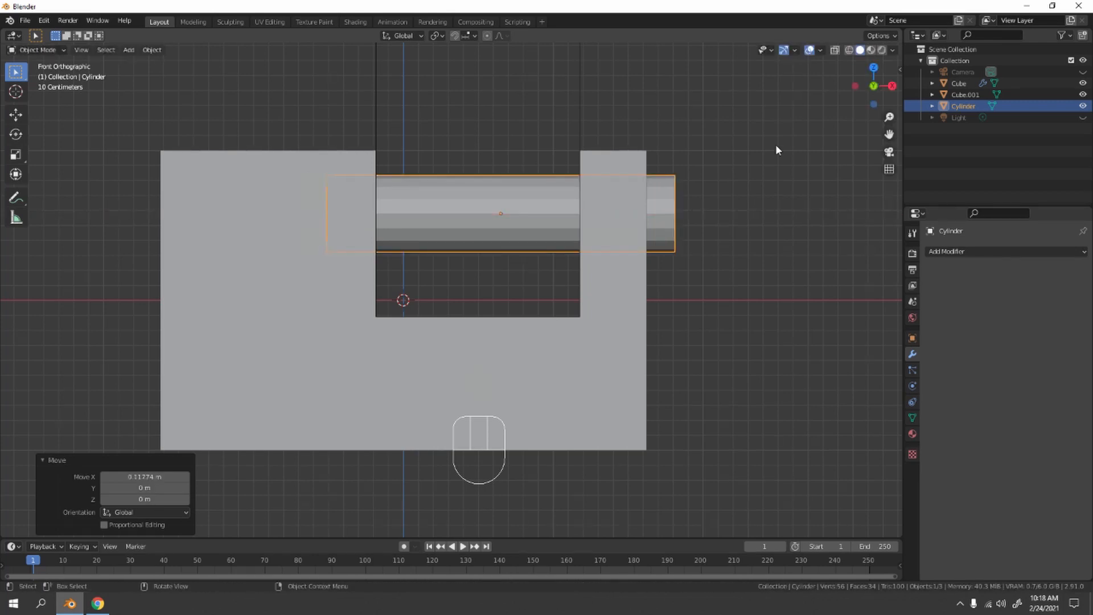
{"action": "left_click", "coordinate": [775, 144]}
{"action": "middle_click_drag", "start_coordinate": [775, 145], "coordinate": [672, 191]}
{"action": "scroll", "coordinate": [740, 218], "scroll_direction": "down", "scroll_amount": 4}
{"action": "scroll", "coordinate": [609, 233], "scroll_direction": "up", "scroll_amount": 4}
{"action": "middle_click_drag", "start_coordinate": [608, 233], "coordinate": [592, 221]}
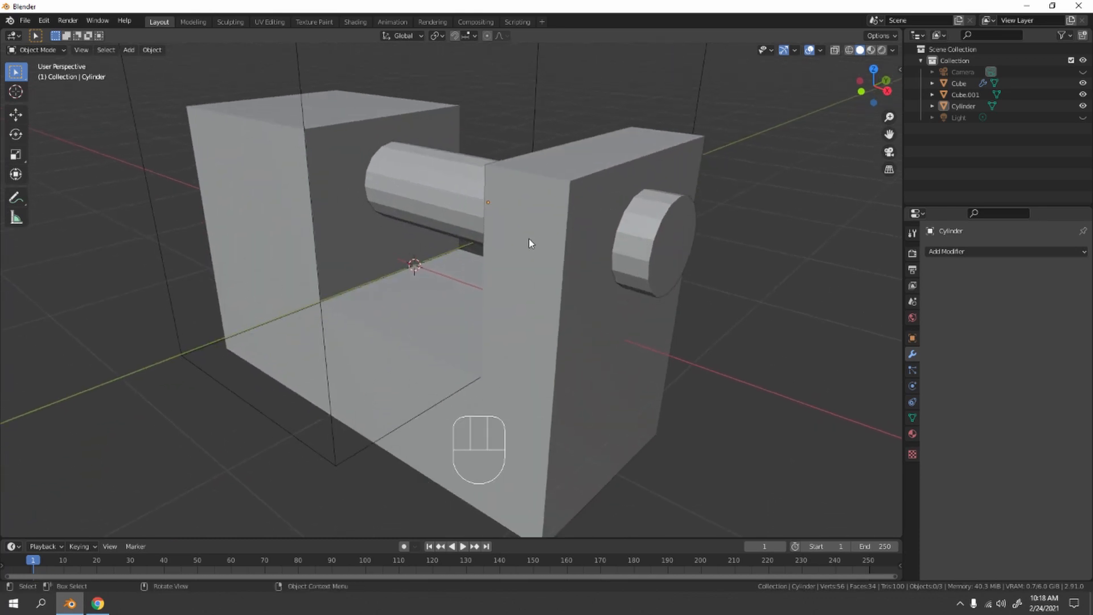
Duplicate the cylinder in place and scale the copy uniformly to about 0.957
{"action": "left_click", "coordinate": [437, 209]}
{"action": "middle_click_drag", "start_coordinate": [438, 208], "coordinate": [764, 266]}
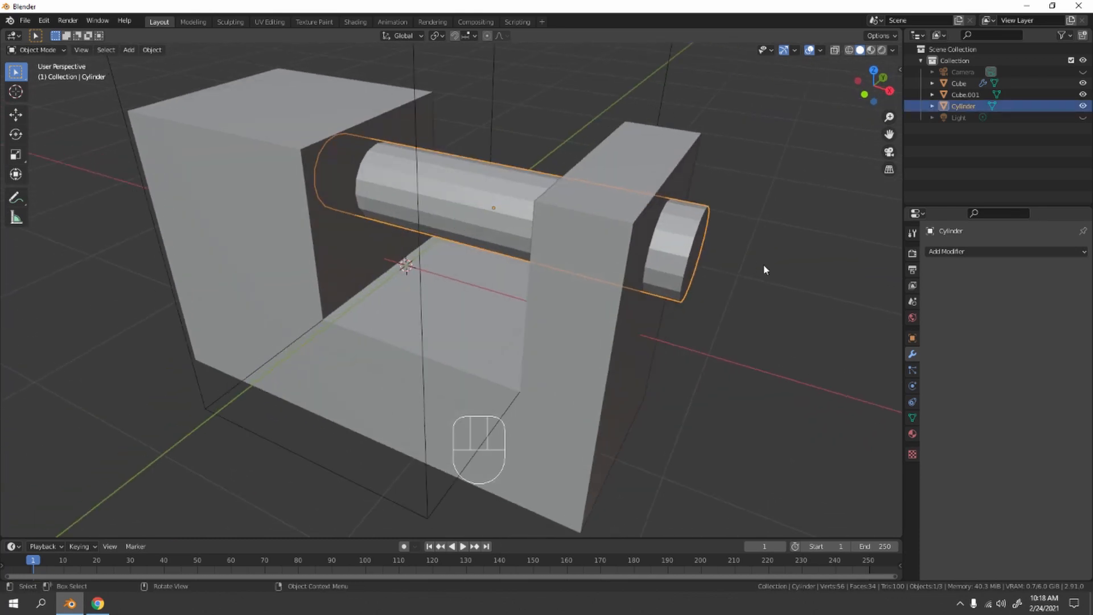
{"action": "key", "text": "shift+d"}
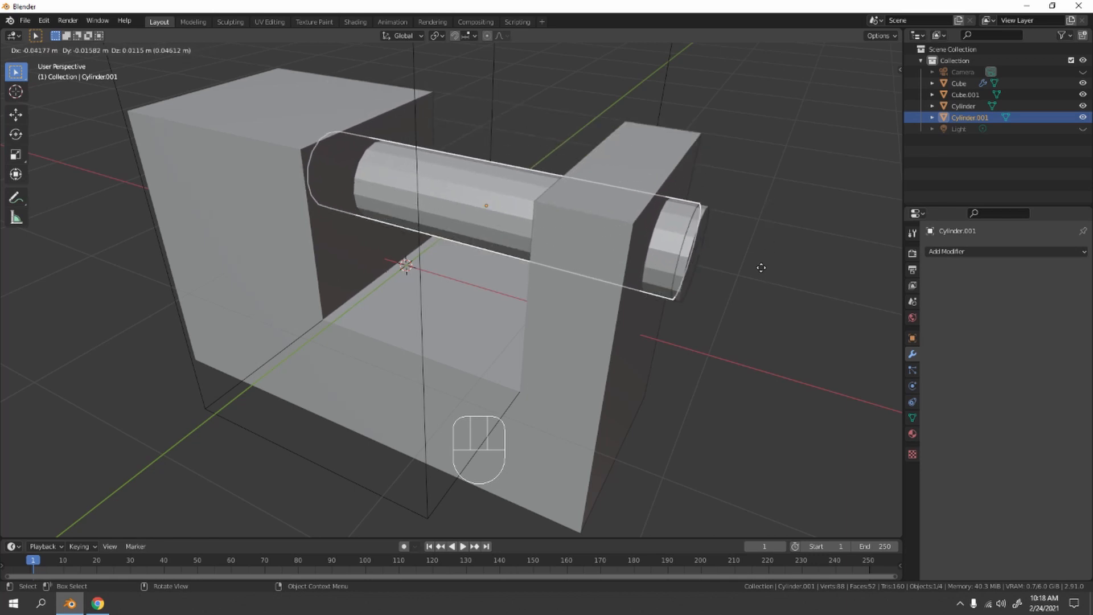
{"action": "right_click", "coordinate": [757, 268]}
{"action": "key", "text": "s"}
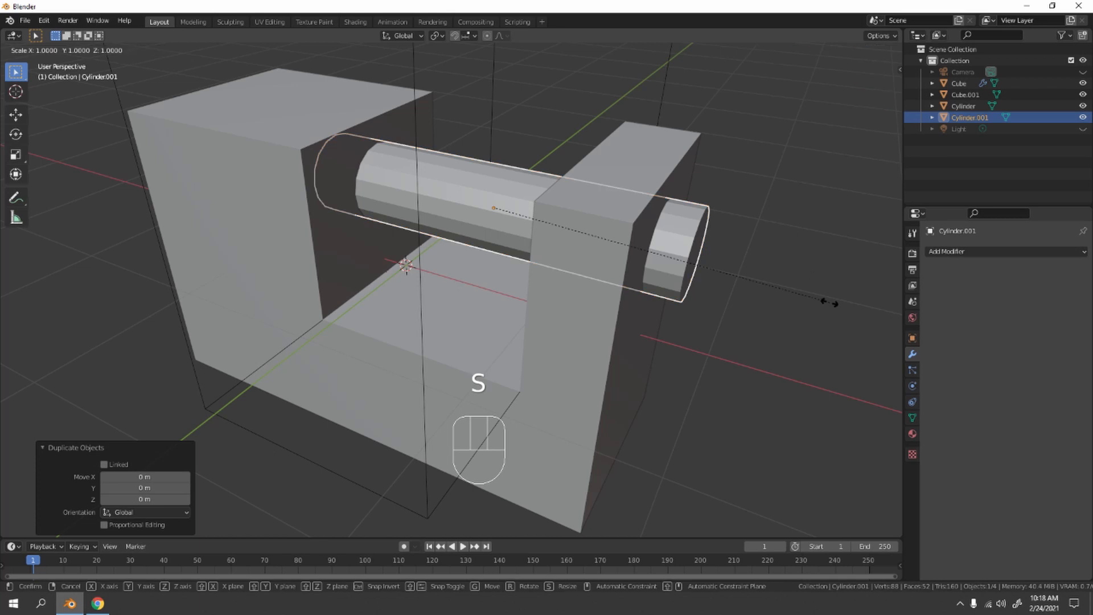
{"action": "left_click", "coordinate": [805, 292]}
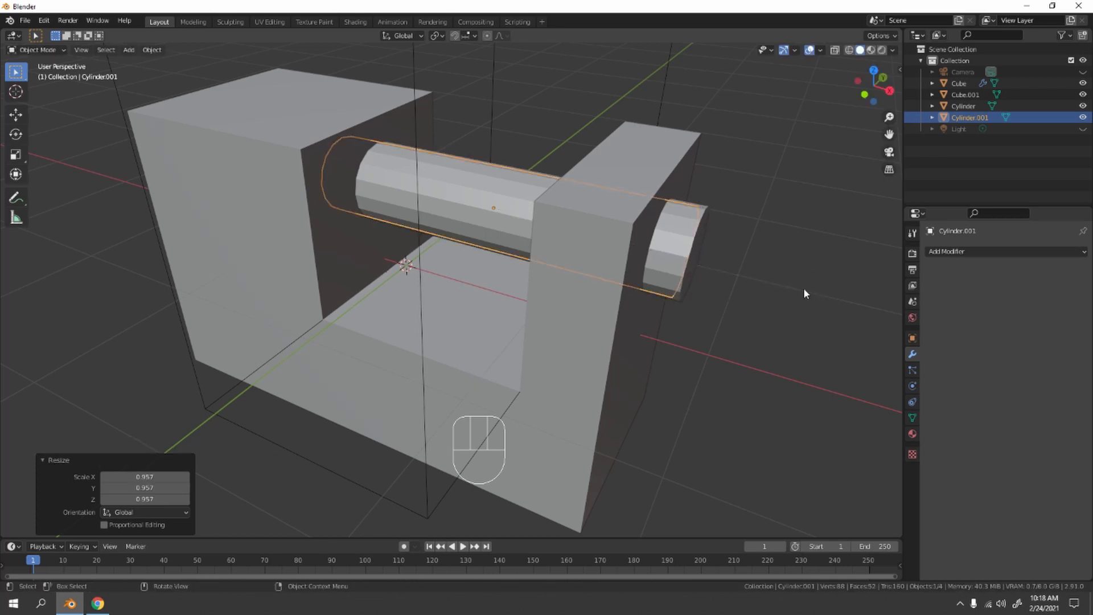
{"action": "middle_click_drag", "start_coordinate": [497, 130], "coordinate": [250, 208]}
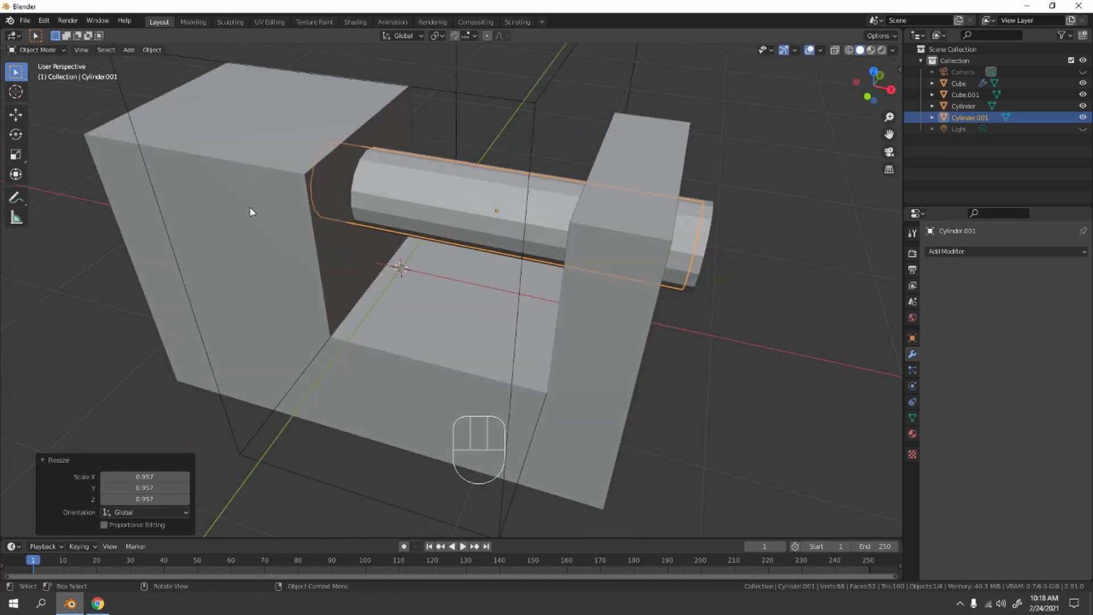
Cut the larger original cylinder out of the body with a Bool Tool Brush Boolean Difference
{"action": "left_click", "coordinate": [708, 237]}
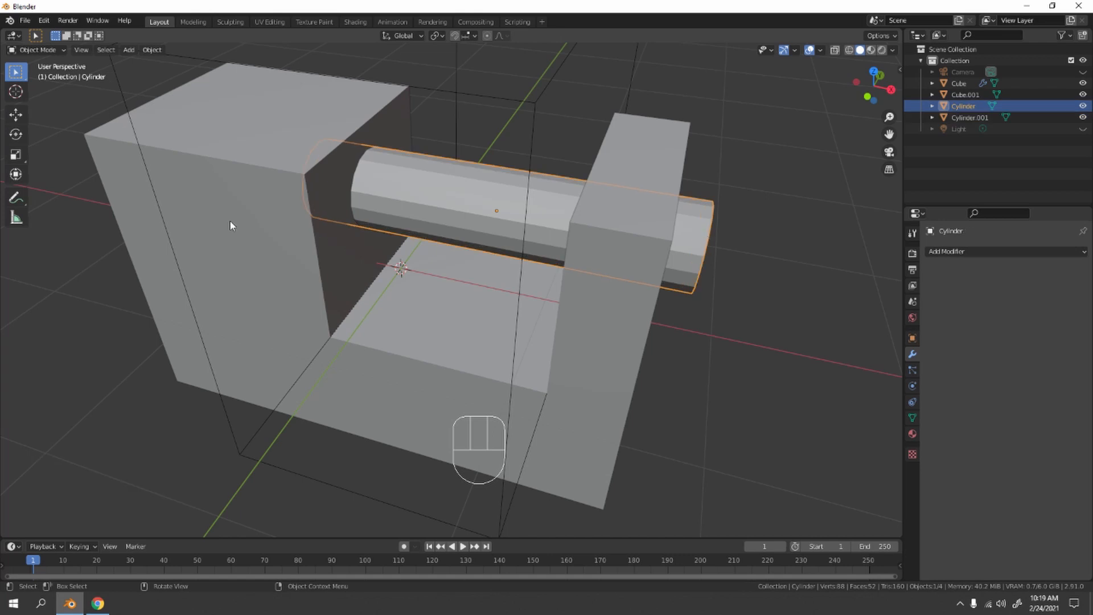
{"action": "left_click", "coordinate": [105, 168], "text": "shift"}
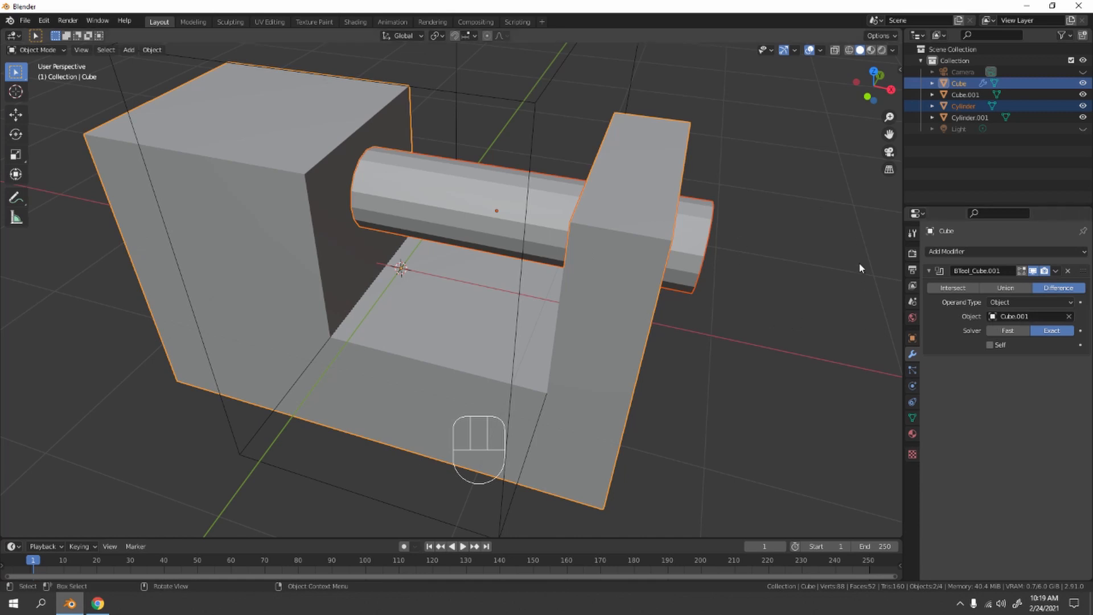
{"action": "key", "text": "n"}
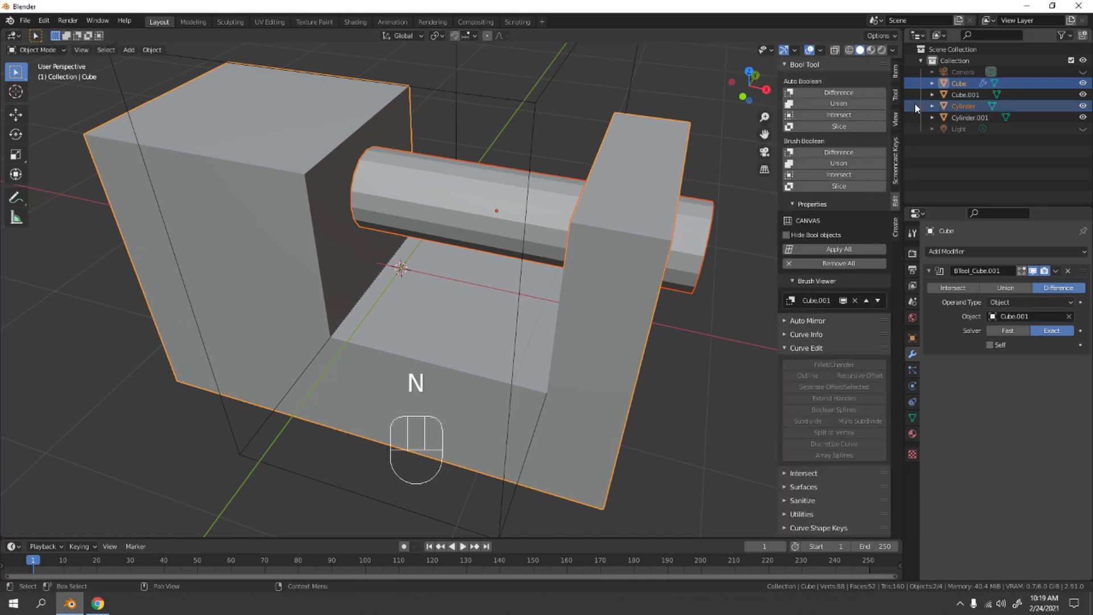
{"action": "left_click", "coordinate": [845, 153]}
{"action": "mouse_move", "coordinate": [664, 360]}
{"action": "middle_mouse_down"}
{"action": "mouse_move", "coordinate": [614, 332]}
{"action": "mouse_move", "coordinate": [647, 319]}
{"action": "middle_mouse_up"}
{"action": "scroll", "coordinate": [647, 319], "scroll_direction": "down", "scroll_amount": 4}
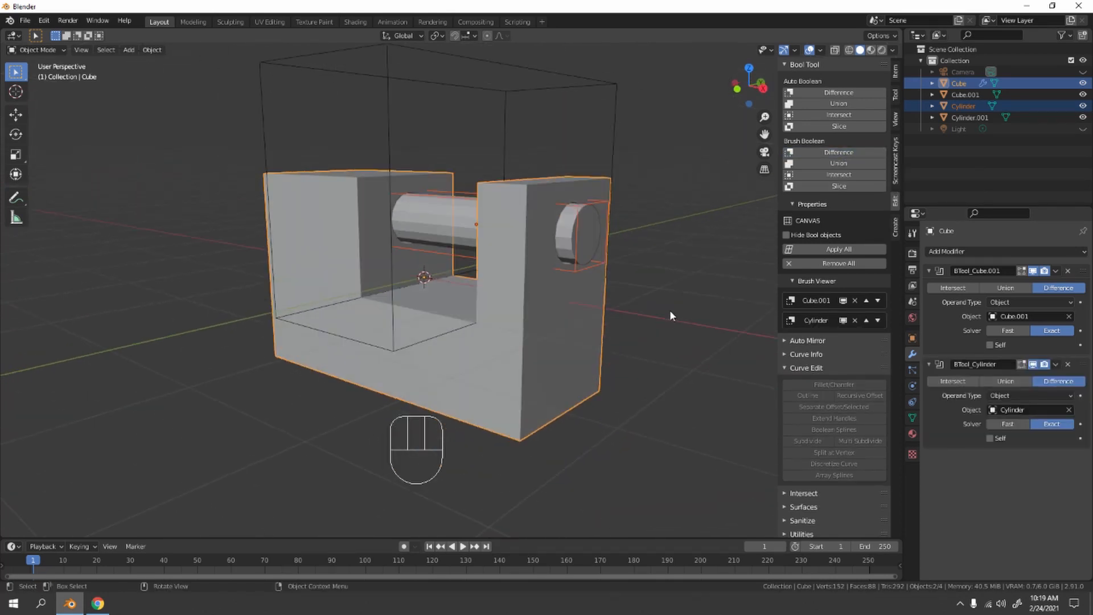
{"action": "left_click", "coordinate": [679, 286]}
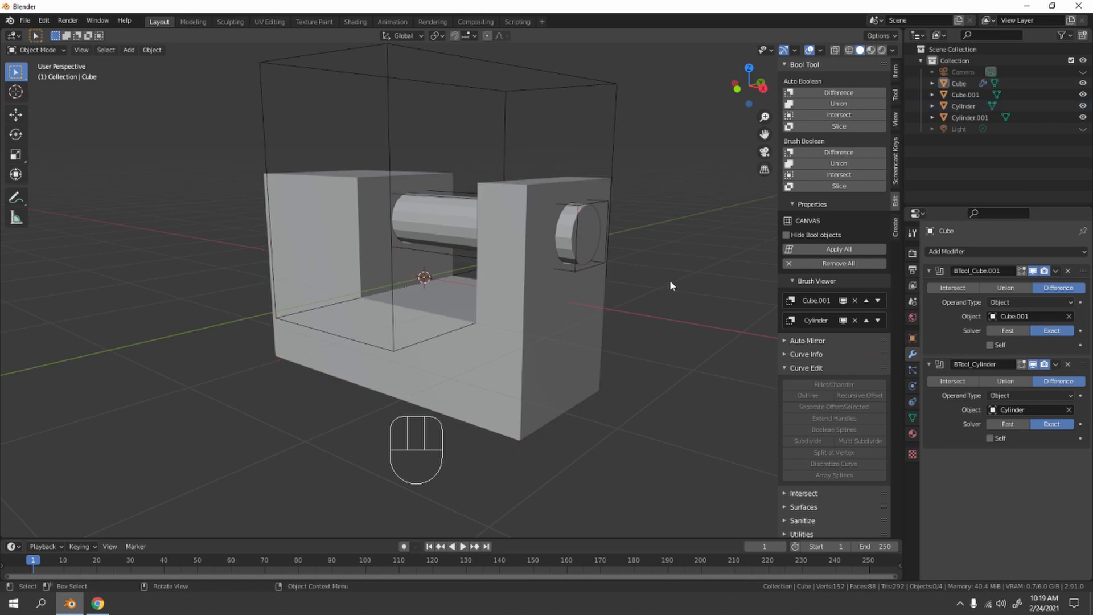
Try scaling the thinner inner cylinder uniformly inside its bored hole
{"action": "middle_click_drag", "start_coordinate": [670, 279], "coordinate": [640, 266]}
{"action": "left_click", "coordinate": [602, 251]}
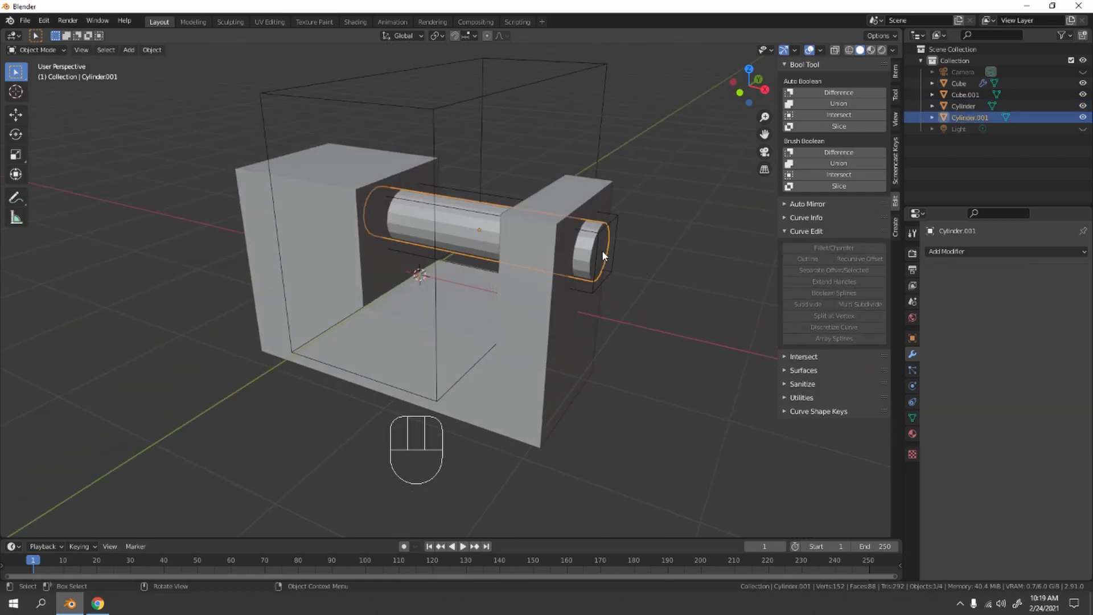
{"action": "key", "text": "s"}
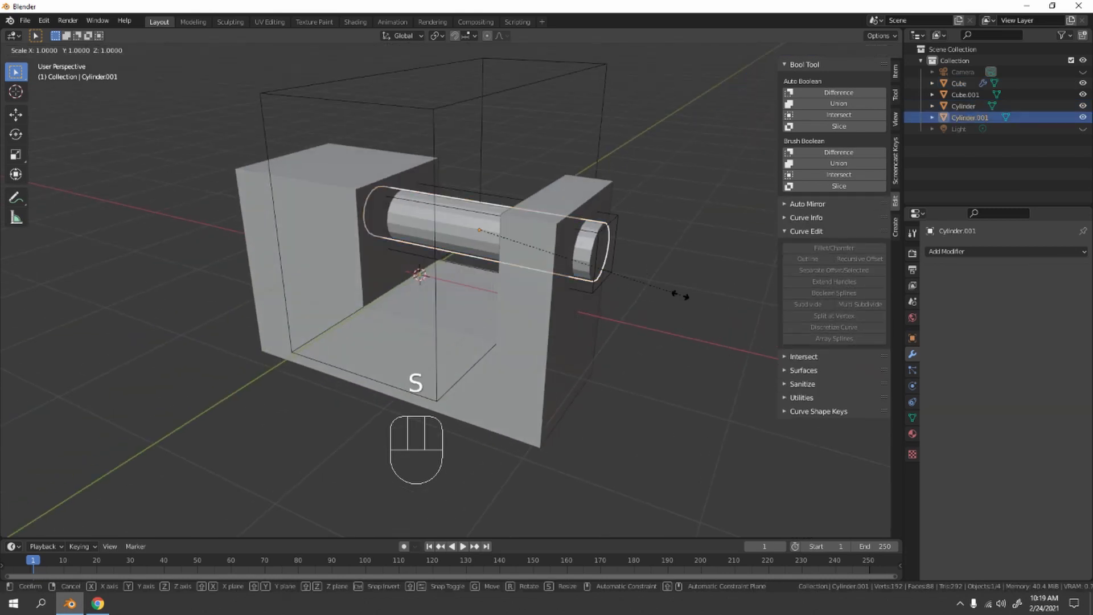
{"action": "left_click", "coordinate": [560, 255]}
Set the viewport shading colour to Random and enable Cavity, with the model viewed from the right side
{"action": "middle_click_drag", "start_coordinate": [563, 257], "coordinate": [480, 233]}
{"action": "key", "text": "KP_1"}
{"action": "key", "text": "KP_3"}
{"action": "scroll", "coordinate": [481, 233], "scroll_direction": "up", "scroll_amount": 6}
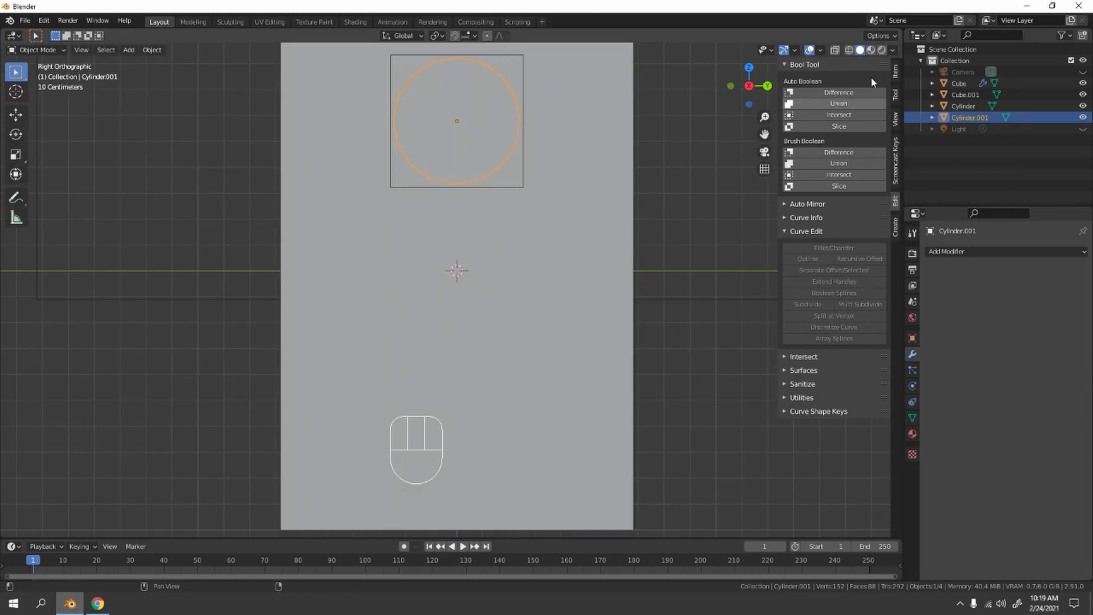
{"action": "left_click", "coordinate": [892, 50]}
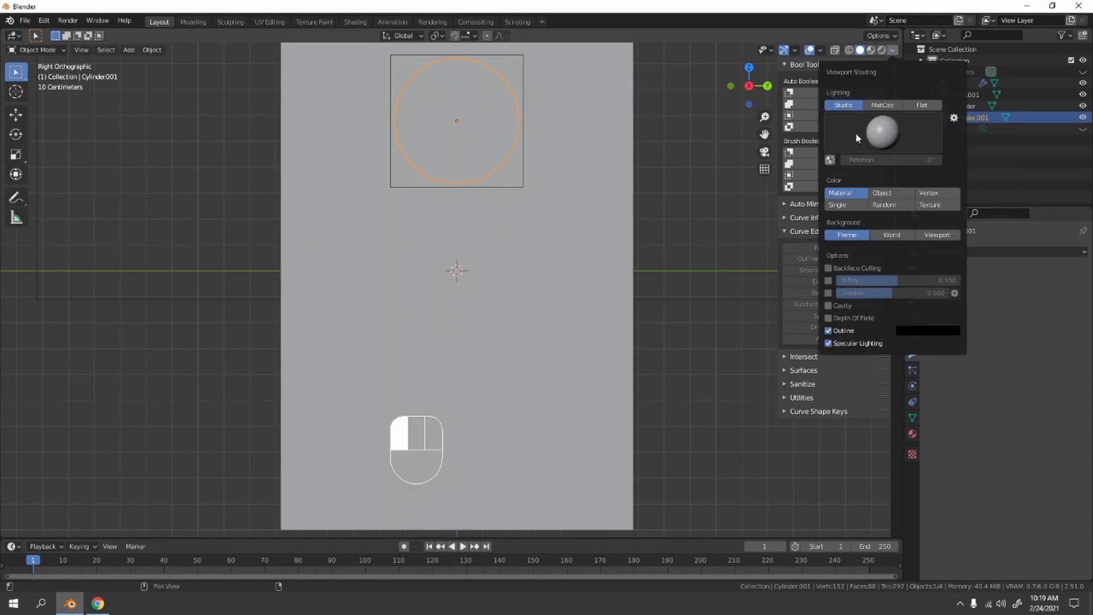
{"action": "left_click", "coordinate": [885, 206]}
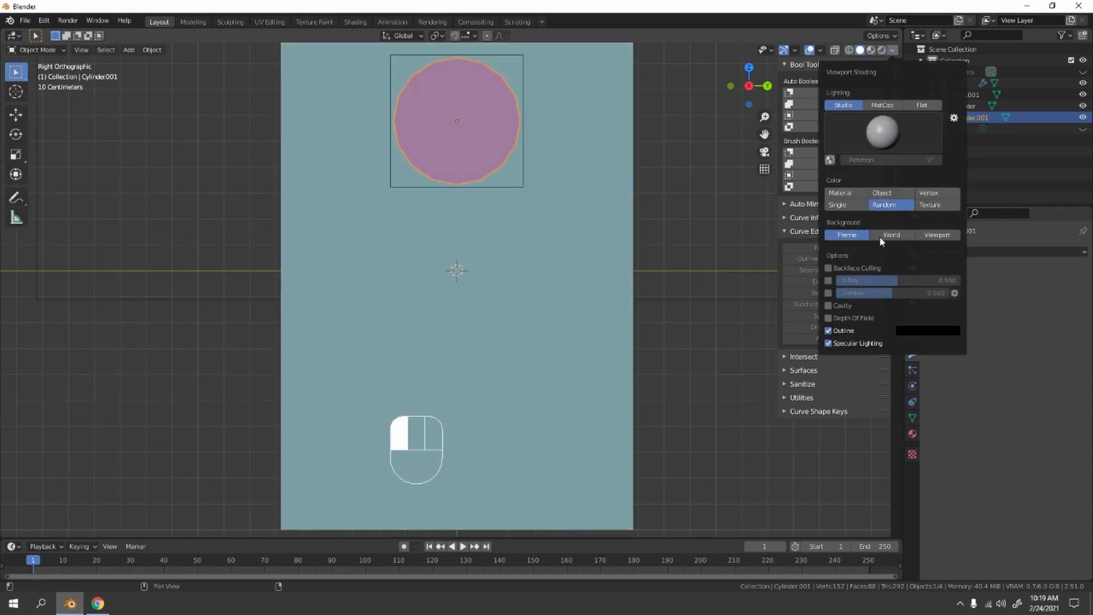
{"action": "left_click", "coordinate": [829, 307]}
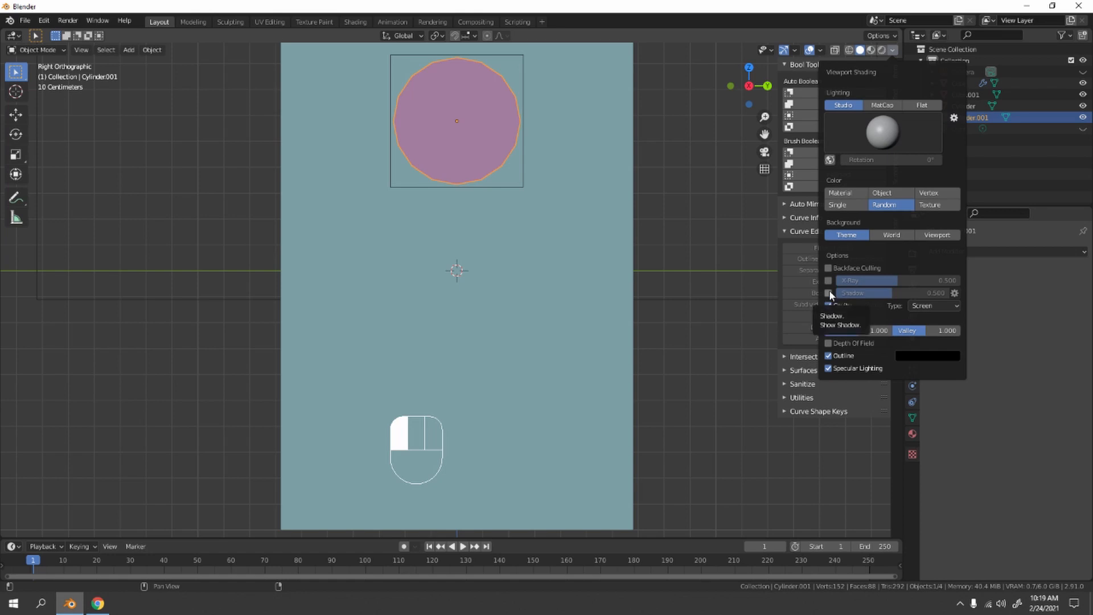
Try out the Shadow and Backface Culling viewport shading options, switching each back off
{"action": "left_click", "coordinate": [828, 293]}
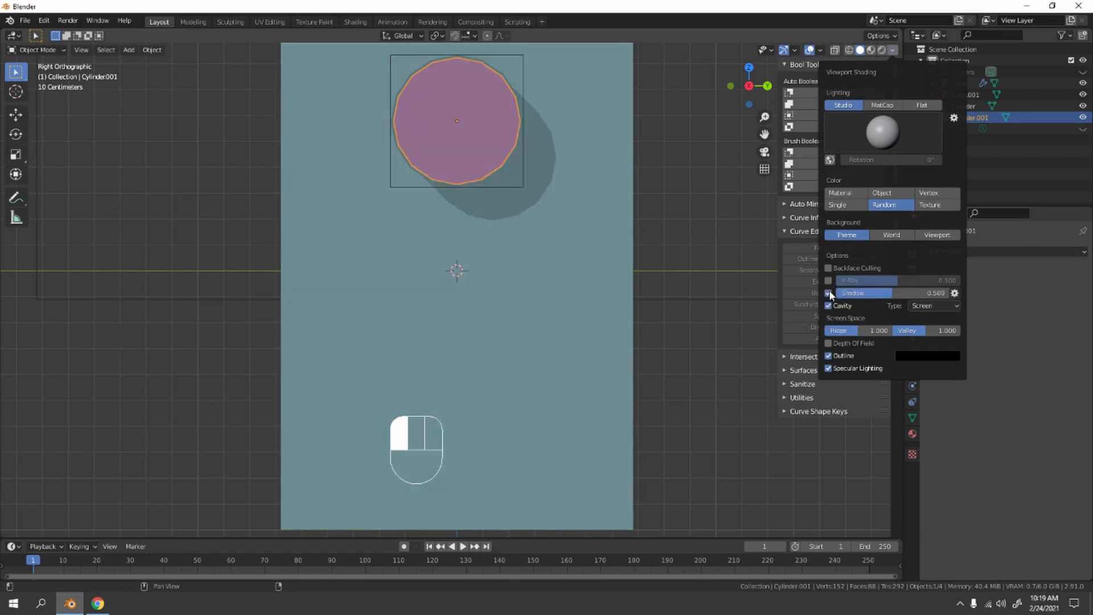
{"action": "left_click", "coordinate": [829, 293]}
{"action": "left_click", "coordinate": [828, 267]}
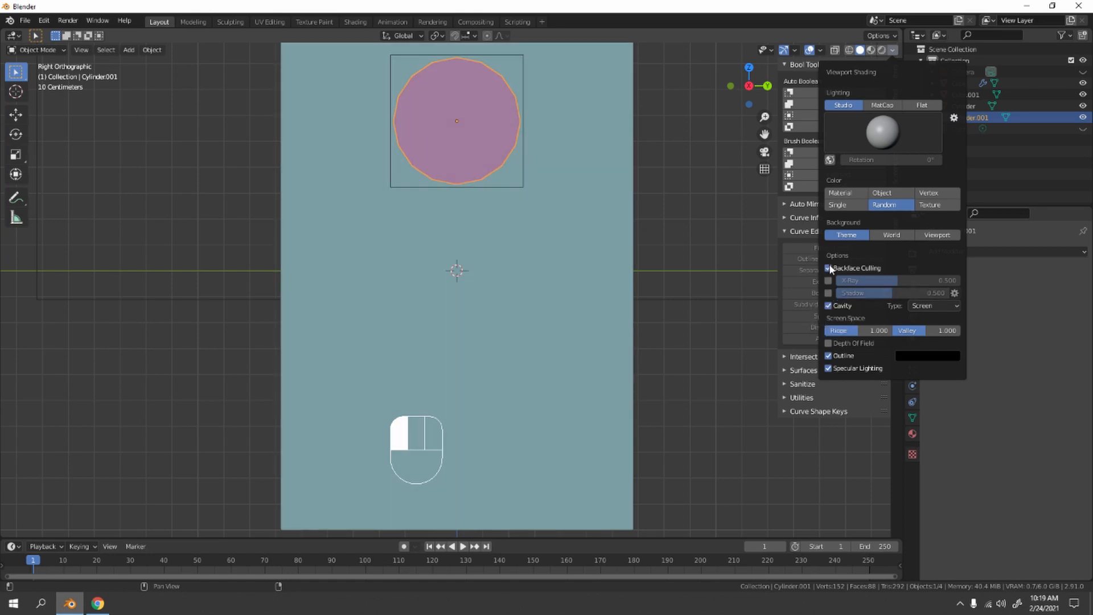
{"action": "left_click", "coordinate": [829, 267]}
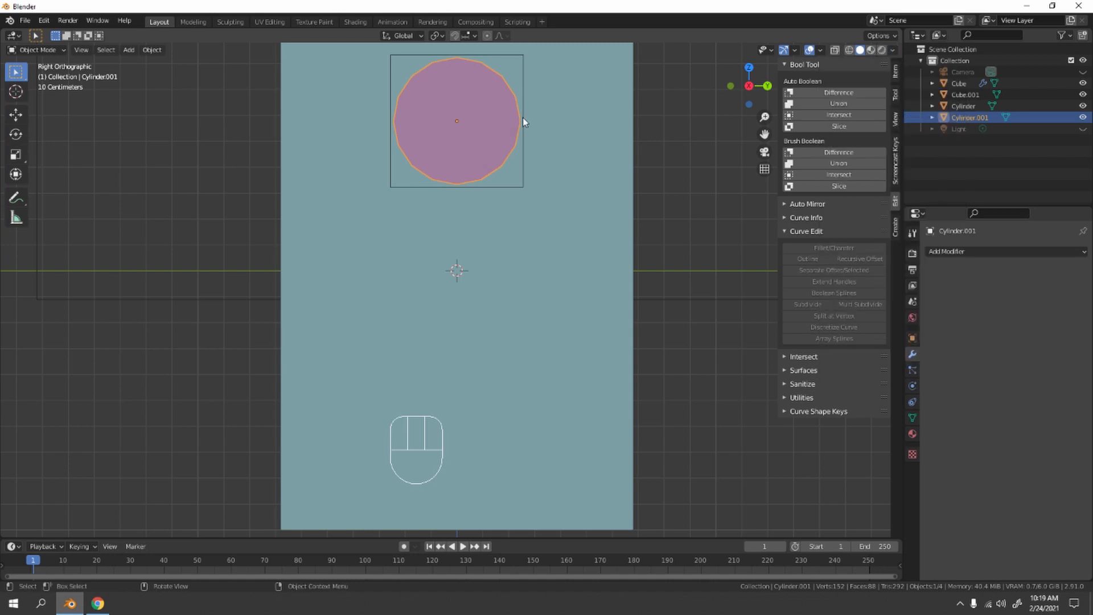
Try scaling the inner cylinder with the global Z axis locked
{"action": "mouse_move", "coordinate": [517, 155]}
{"action": "middle_mouse_down"}
{"action": "mouse_move", "coordinate": [554, 192]}
{"action": "mouse_move", "coordinate": [398, 247]}
{"action": "mouse_move", "coordinate": [398, 204]}
{"action": "mouse_move", "coordinate": [383, 193]}
{"action": "mouse_move", "coordinate": [413, 243]}
{"action": "mouse_move", "coordinate": [454, 201]}
{"action": "mouse_move", "coordinate": [447, 175]}
{"action": "mouse_move", "coordinate": [431, 177]}
{"action": "mouse_move", "coordinate": [409, 272]}
{"action": "middle_mouse_up"}
{"action": "scroll", "coordinate": [555, 192], "scroll_direction": "up", "scroll_amount": 3}
{"action": "scroll", "coordinate": [425, 225], "scroll_direction": "down", "scroll_amount": 5}
{"action": "scroll", "coordinate": [431, 177], "scroll_direction": "up", "scroll_amount": 4}
{"action": "mouse_move", "coordinate": [329, 189]}
{"action": "middle_mouse_down"}
{"action": "mouse_move", "coordinate": [315, 183]}
{"action": "mouse_move", "coordinate": [339, 203]}
{"action": "middle_mouse_up"}
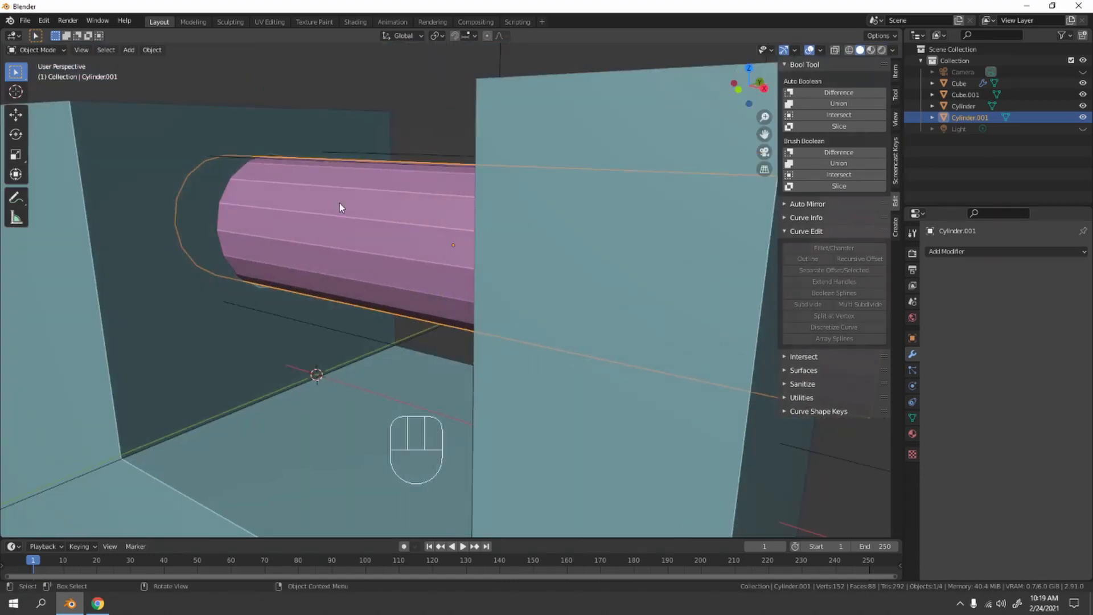
{"action": "key", "text": "s"}
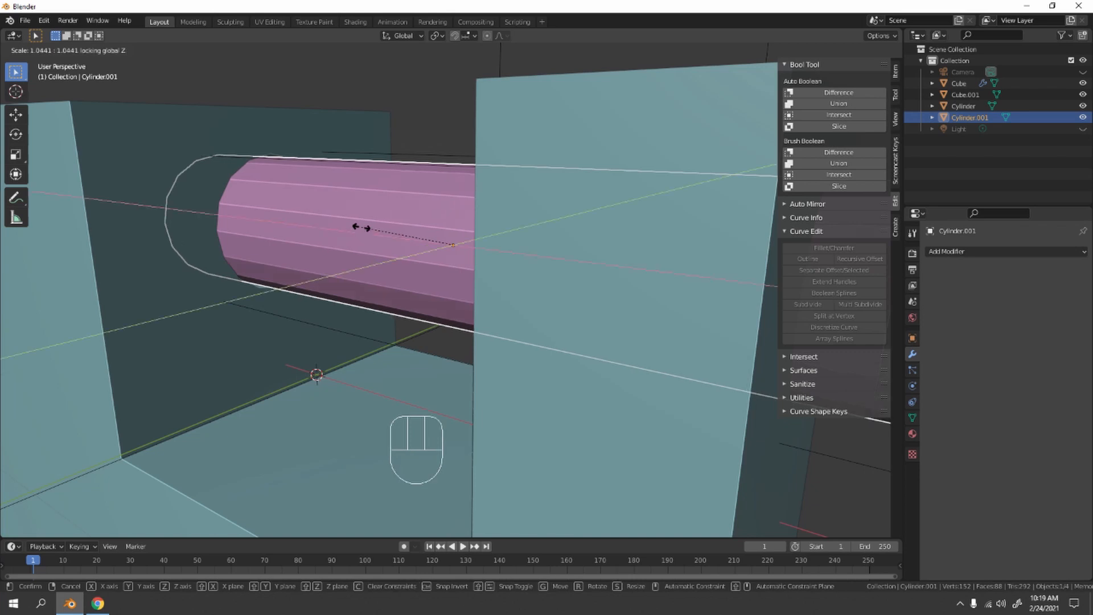
{"action": "key", "text": "shift+z"}
{"action": "right_click", "coordinate": [392, 247]}
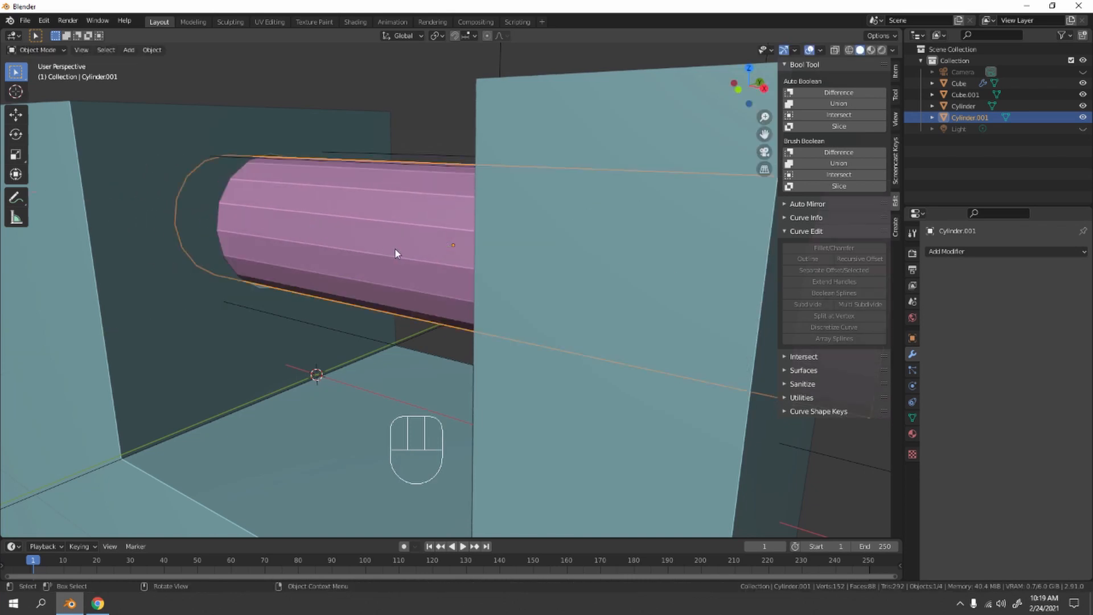
Examine the notched body and the cylinder running through its walls from several angles
{"action": "scroll", "coordinate": [395, 248], "scroll_direction": "down", "scroll_amount": 4}
{"action": "left_click", "coordinate": [669, 249]}
{"action": "middle_click_drag", "start_coordinate": [670, 250], "coordinate": [709, 288]}
{"action": "key", "text": "Tab"}
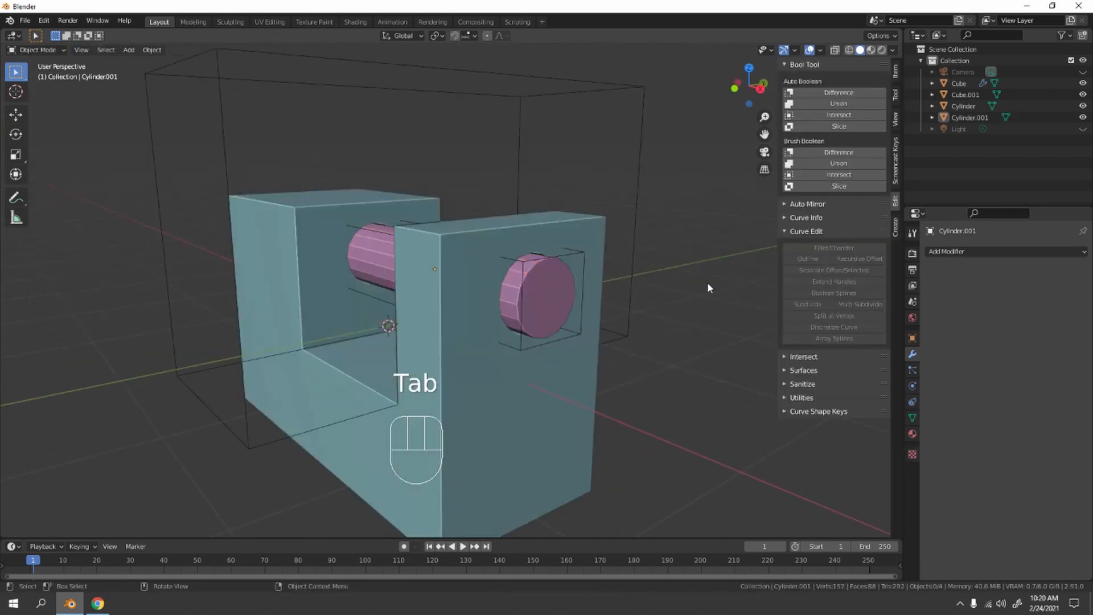
{"action": "middle_click_drag", "start_coordinate": [415, 350], "coordinate": [548, 285]}
{"action": "scroll", "coordinate": [514, 361], "scroll_direction": "down", "scroll_amount": 4}
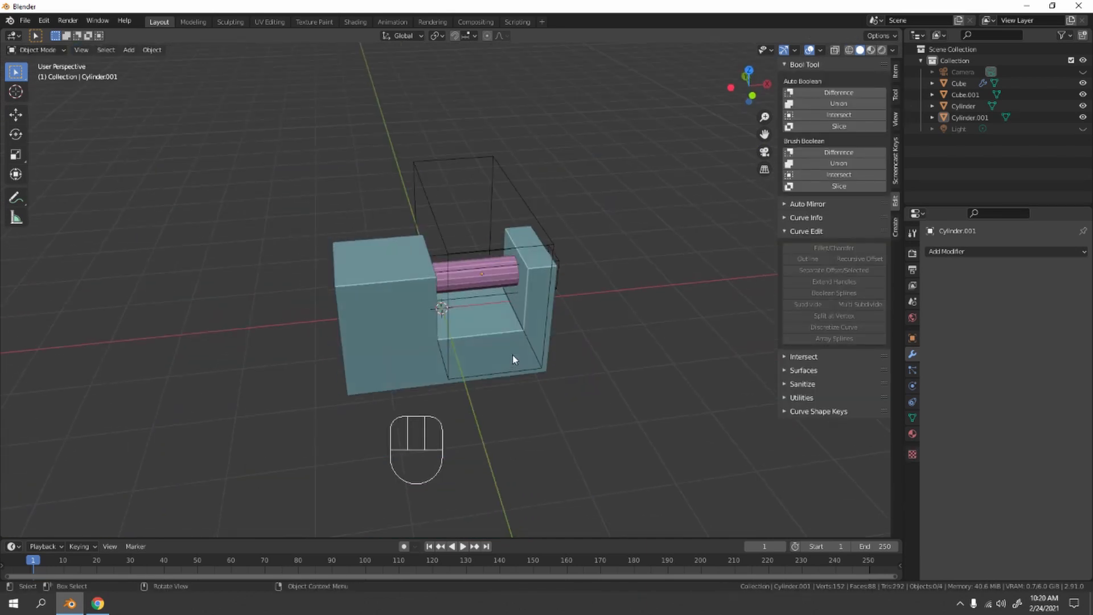
{"action": "key", "text": "KP_1"}
{"action": "mouse_move", "coordinate": [632, 302]}
{"action": "middle_mouse_down"}
{"action": "mouse_move", "coordinate": [680, 283]}
{"action": "mouse_move", "coordinate": [626, 295]}
{"action": "mouse_move", "coordinate": [662, 289]}
{"action": "mouse_move", "coordinate": [637, 292]}
{"action": "middle_mouse_up"}
{"action": "scroll", "coordinate": [606, 290], "scroll_direction": "up", "scroll_amount": 5}
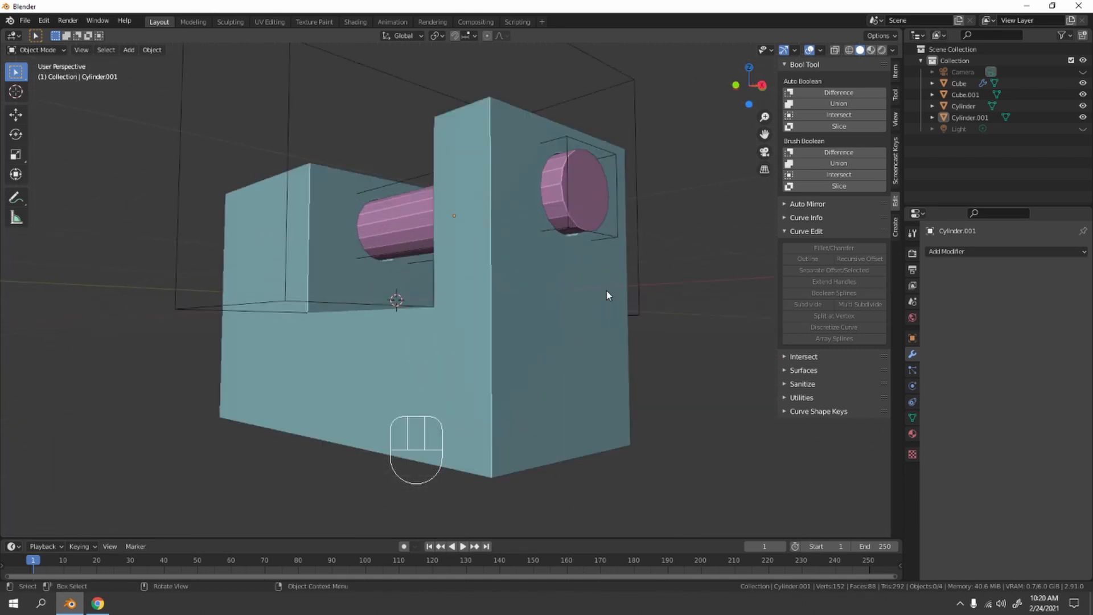
{"action": "scroll", "coordinate": [541, 370], "scroll_direction": "down", "scroll_amount": 5}
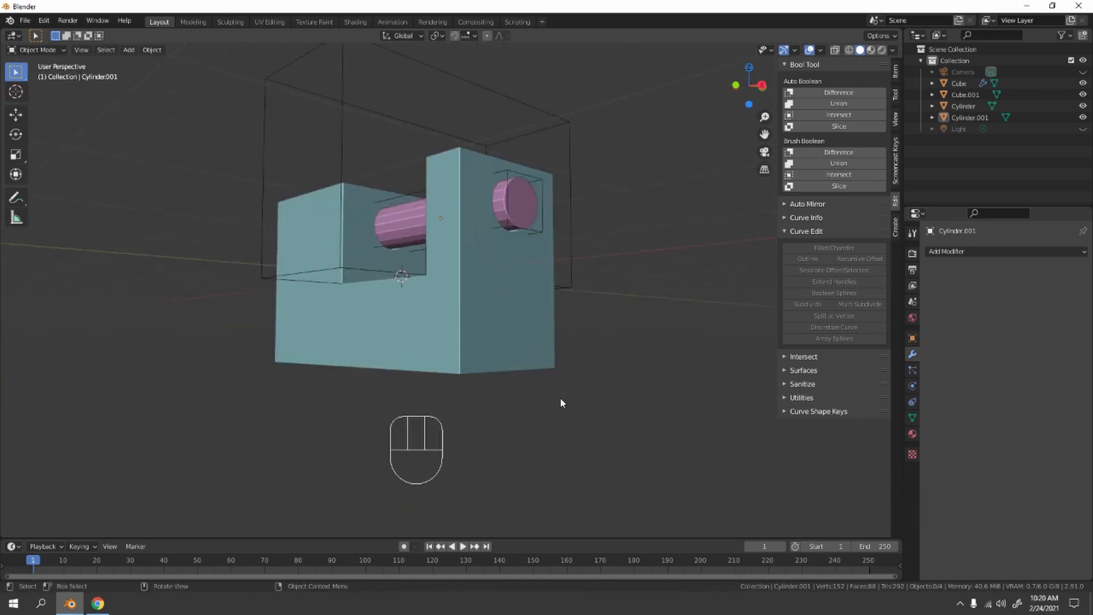
{"action": "middle_click_drag", "start_coordinate": [560, 398], "coordinate": [606, 406]}
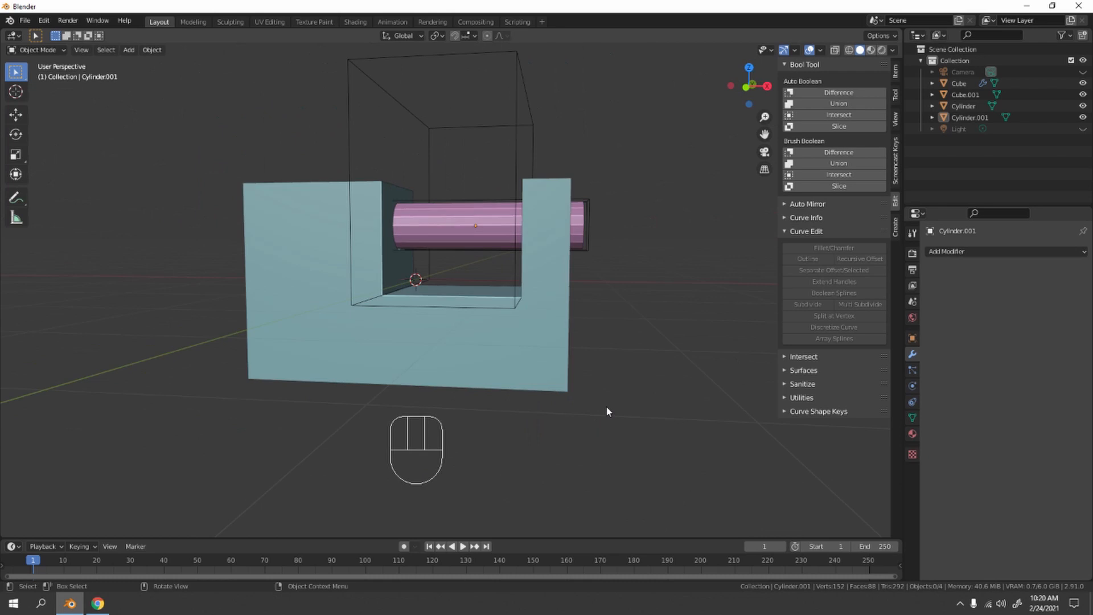
Duplicate the inner cylinder and move the copy about 1.29 m down the global Z axis, into the lower body
{"action": "left_click", "coordinate": [479, 226]}
{"action": "key", "text": "shift+d"}
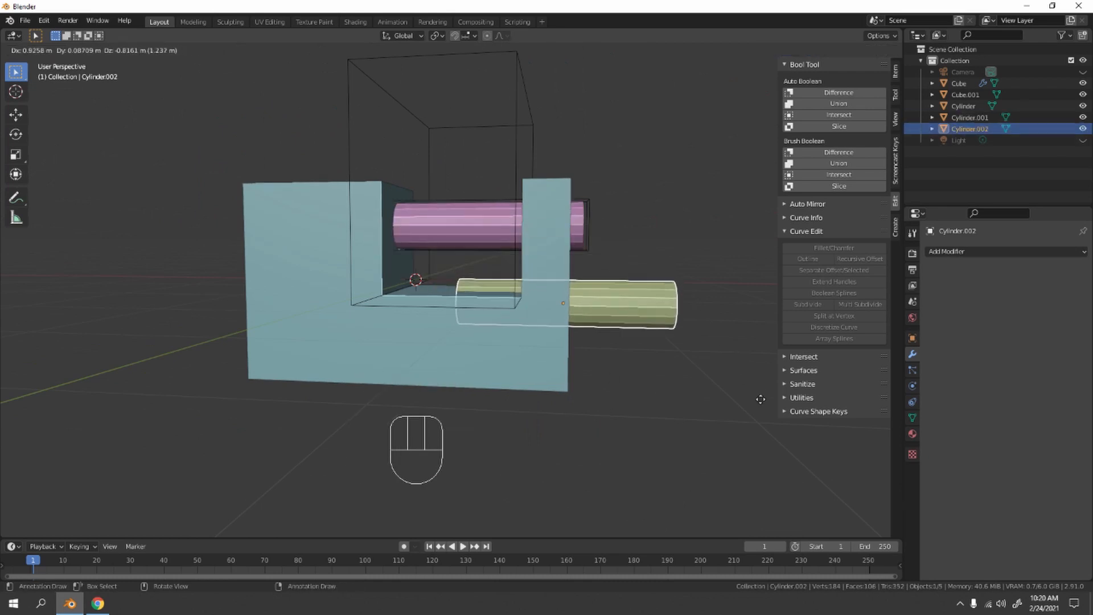
{"action": "key", "text": "z"}
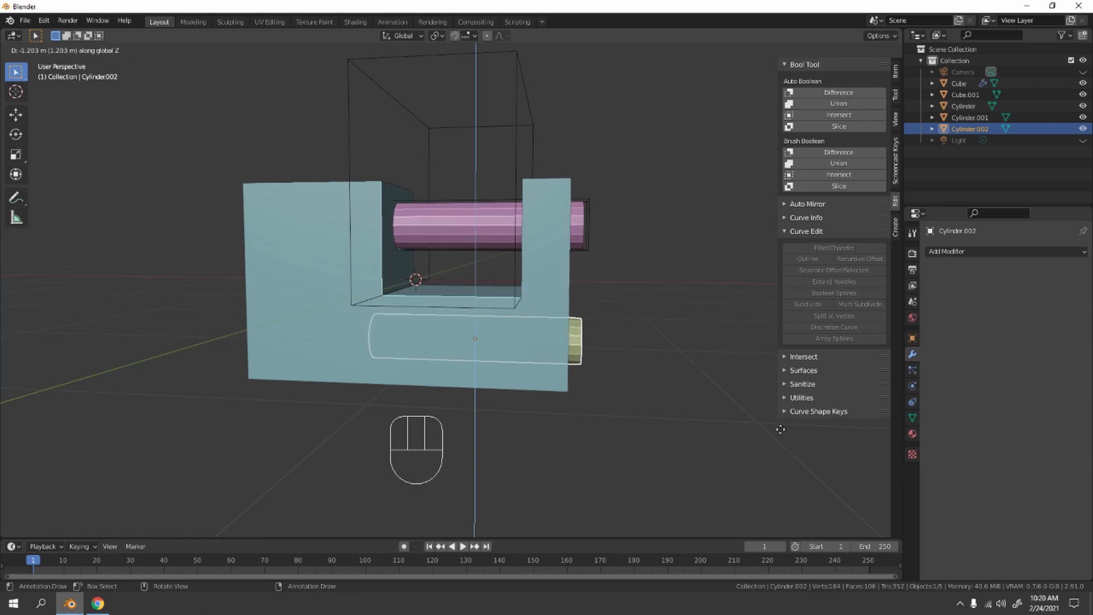
{"action": "left_click", "coordinate": [779, 434]}
Shorten the lower cylinder along X and move it about 0.82 m along X so its end protrudes from the outer wall
{"action": "key", "text": "s"}
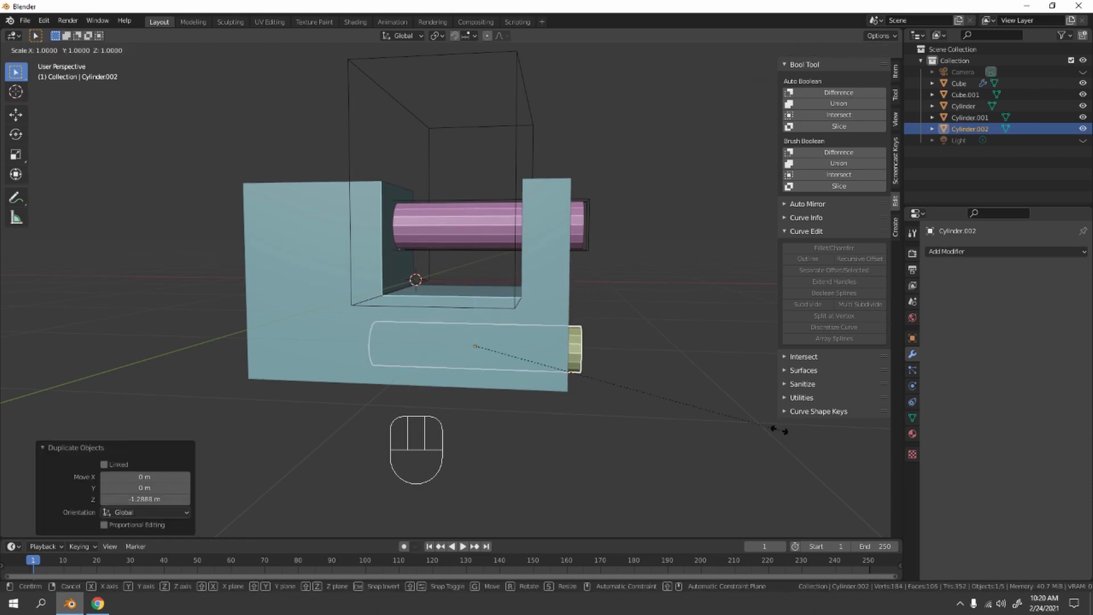
{"action": "key", "text": "y"}
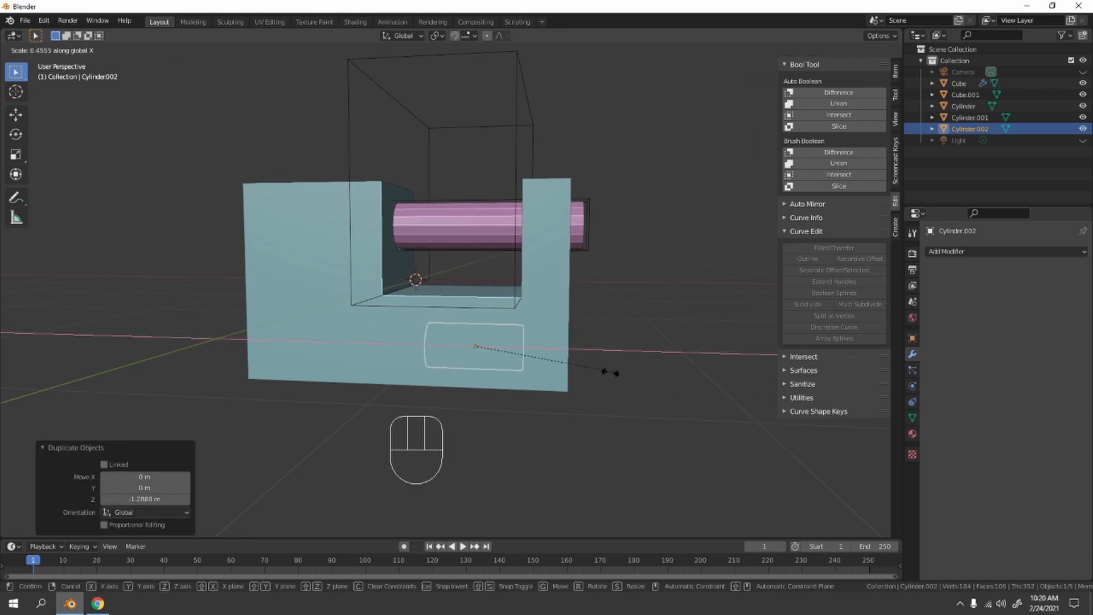
{"action": "left_click", "coordinate": [533, 351]}
{"action": "key", "text": "g"}
{"action": "key", "text": "x"}
{"action": "left_click", "coordinate": [612, 364]}
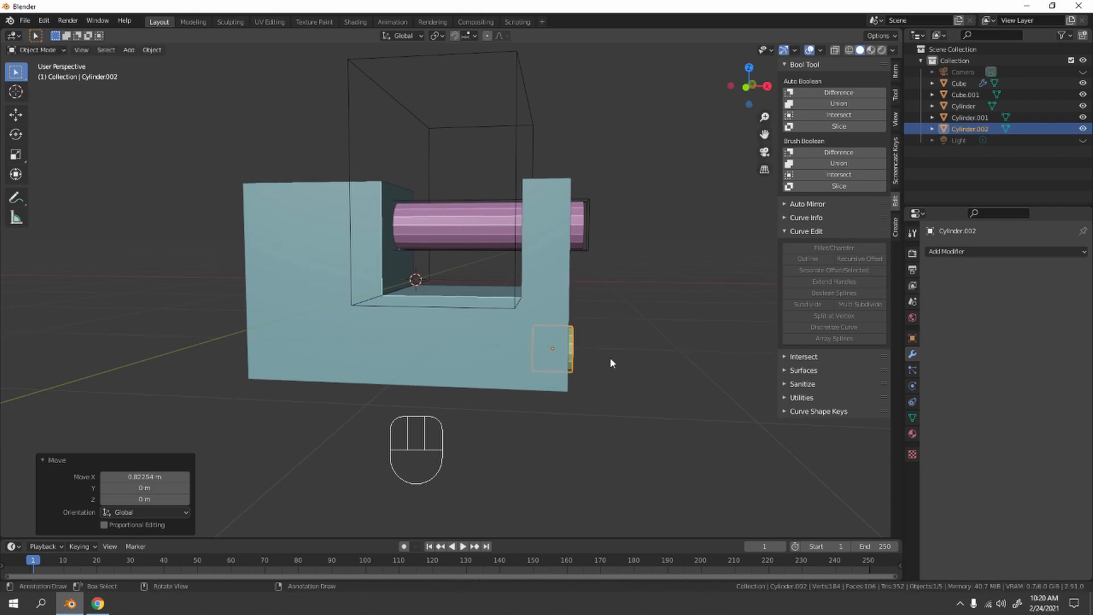
In the front view, raise the short cylinder along Z so it sits clear of the body's lower edge
{"action": "middle_click_drag", "start_coordinate": [604, 302], "coordinate": [552, 295]}
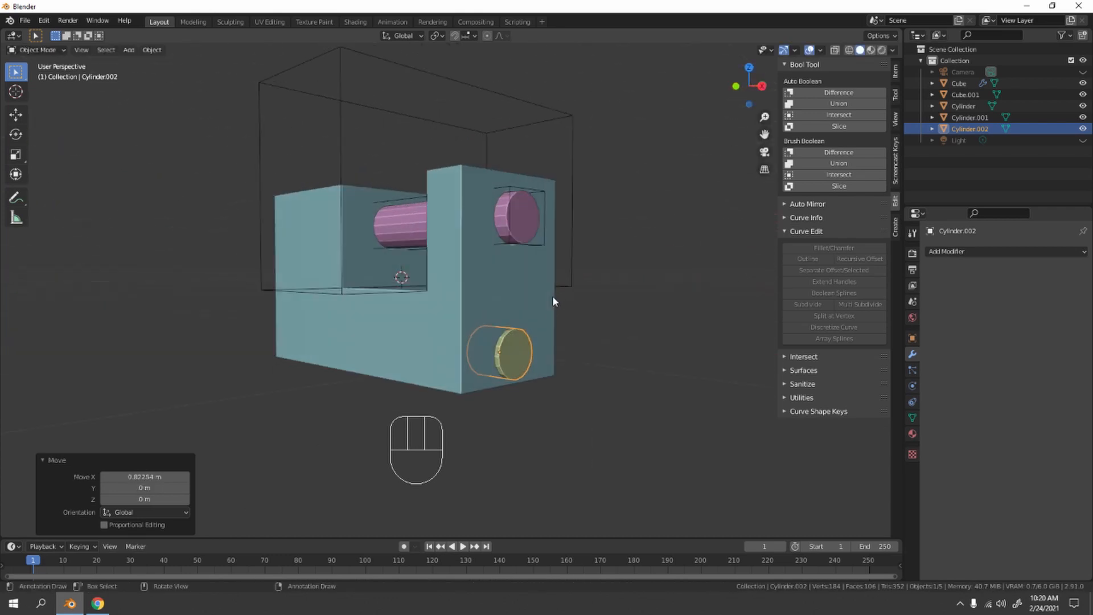
{"action": "key", "text": "KP_1"}
{"action": "scroll", "coordinate": [552, 302], "scroll_direction": "up", "scroll_amount": 3}
{"action": "scroll", "coordinate": [579, 361], "scroll_direction": "down", "scroll_amount": 3, "text": "ctrl"}
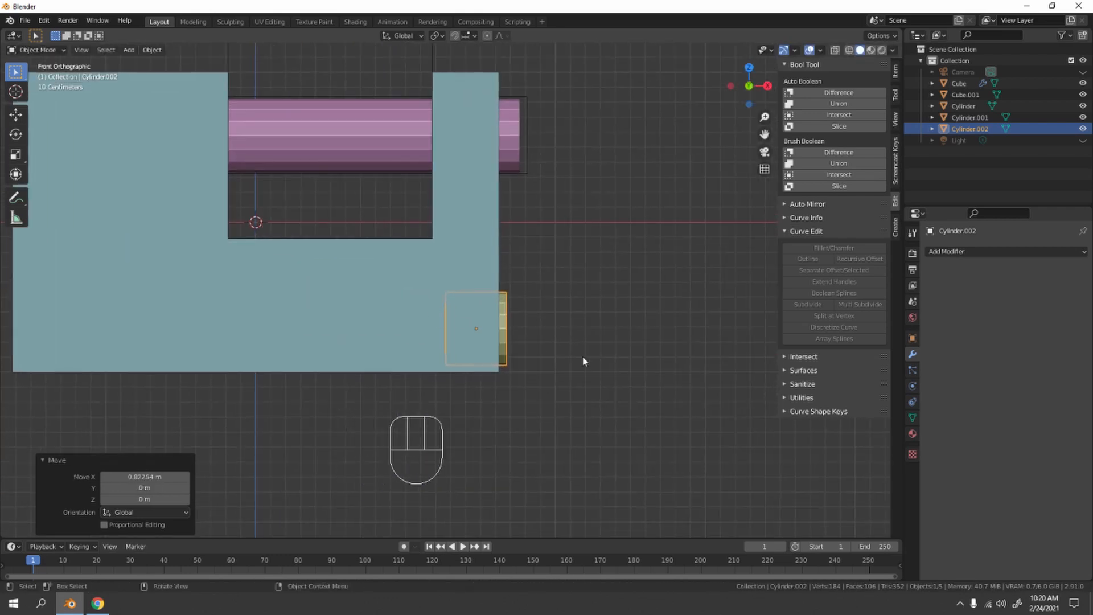
{"action": "key", "text": "g"}
{"action": "key", "text": "z"}
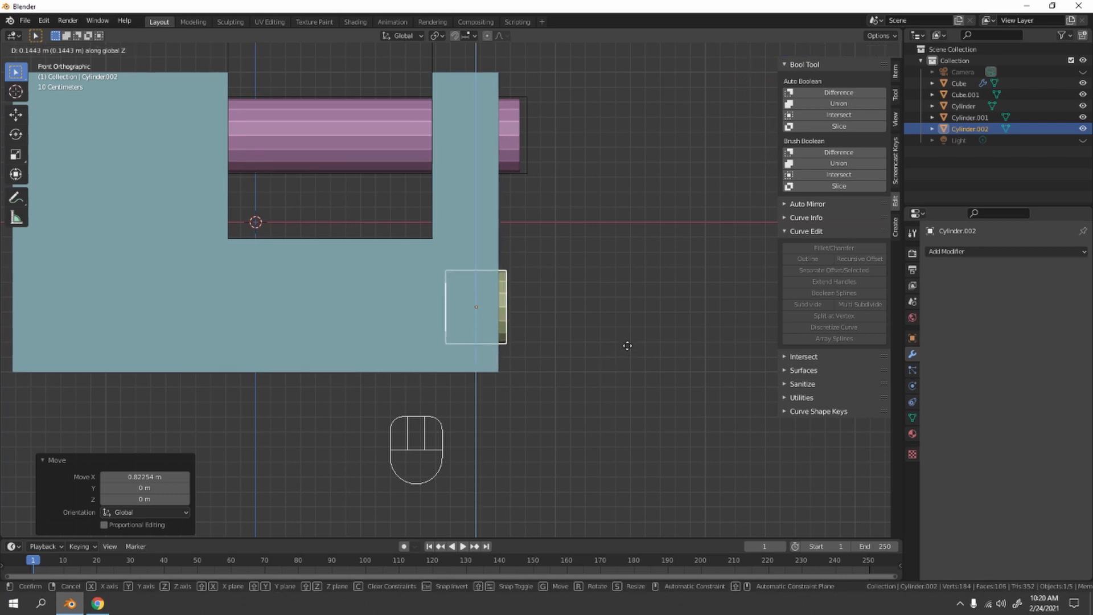
{"action": "left_click", "coordinate": [630, 255]}
{"action": "left_click", "coordinate": [630, 251]}
Duplicate the short cylinder in place and scale the copy to about 0.953
{"action": "middle_click_drag", "start_coordinate": [630, 251], "coordinate": [451, 277]}
{"action": "left_click", "coordinate": [475, 278]}
{"action": "scroll", "coordinate": [449, 277], "scroll_direction": "up", "scroll_amount": 3}
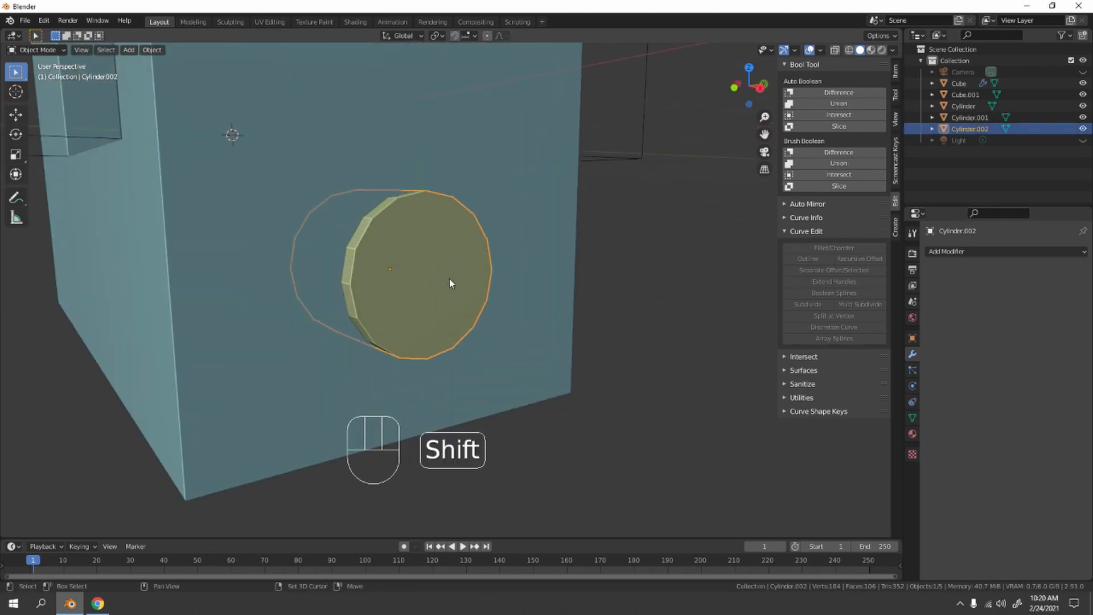
{"action": "key", "text": "shift+d"}
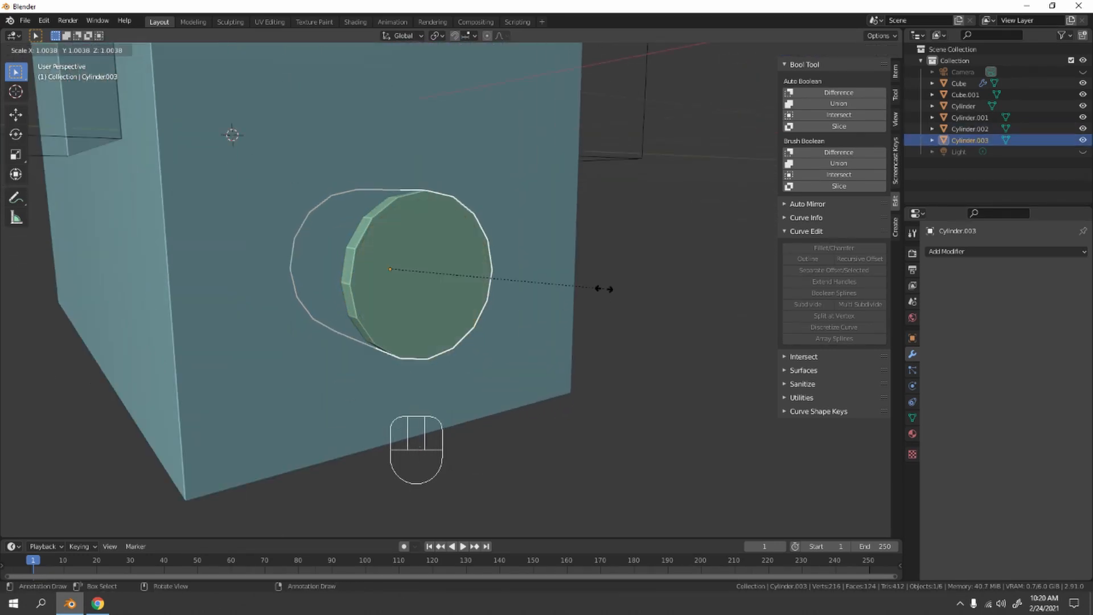
{"action": "right_click", "coordinate": [603, 289]}
{"action": "key", "text": "s"}
{"action": "left_click", "coordinate": [633, 293]}
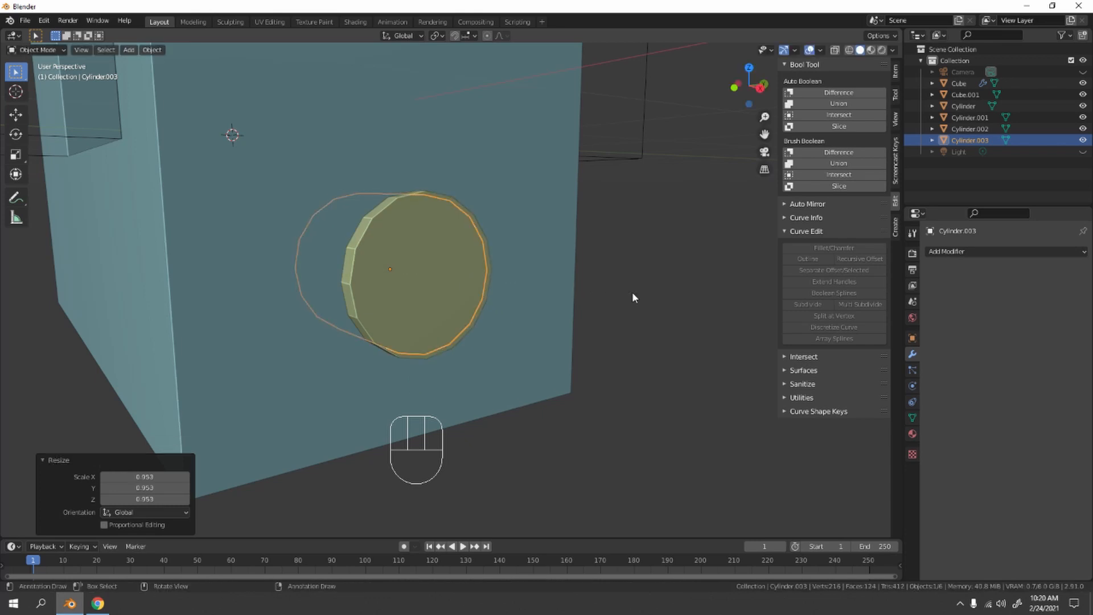
Move the scaled copy about 0.66 m along the global X axis, out of the body
{"action": "key", "text": "g"}
{"action": "key", "text": "y"}
{"action": "key", "text": "x"}
{"action": "left_click", "coordinate": [767, 344]}
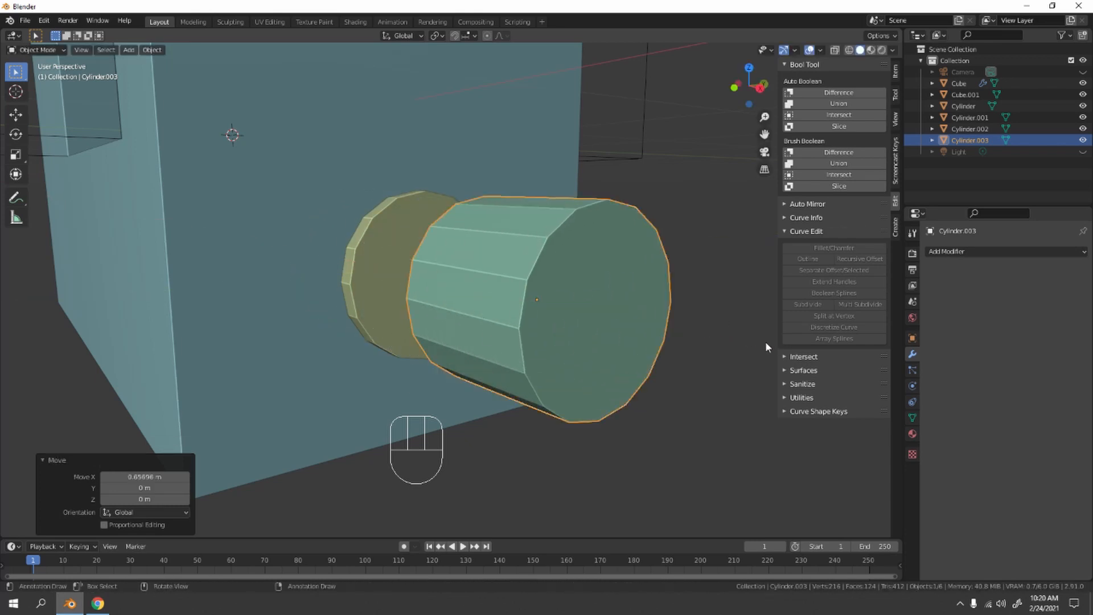
Cut the short cylinder embedded in the outer wall from the body with a Brush Boolean Difference
{"action": "scroll", "coordinate": [446, 327], "scroll_direction": "down", "scroll_amount": 5}
{"action": "middle_click_drag", "start_coordinate": [447, 326], "coordinate": [474, 293]}
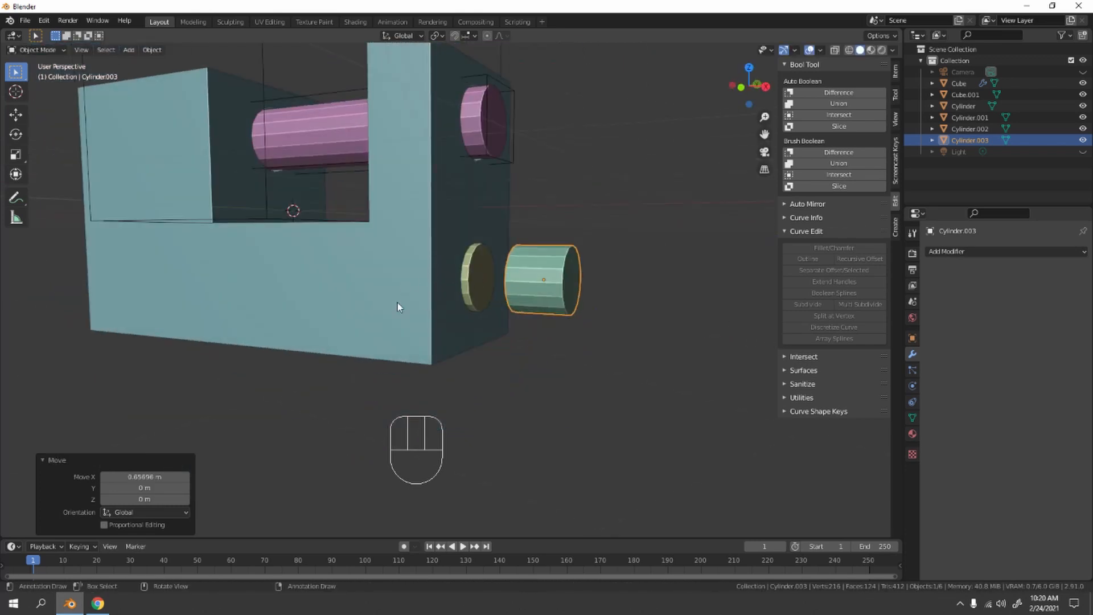
{"action": "left_click", "coordinate": [425, 282]}
{"action": "left_click", "coordinate": [477, 274], "text": "shift"}
{"action": "left_click", "coordinate": [409, 289], "text": "shift"}
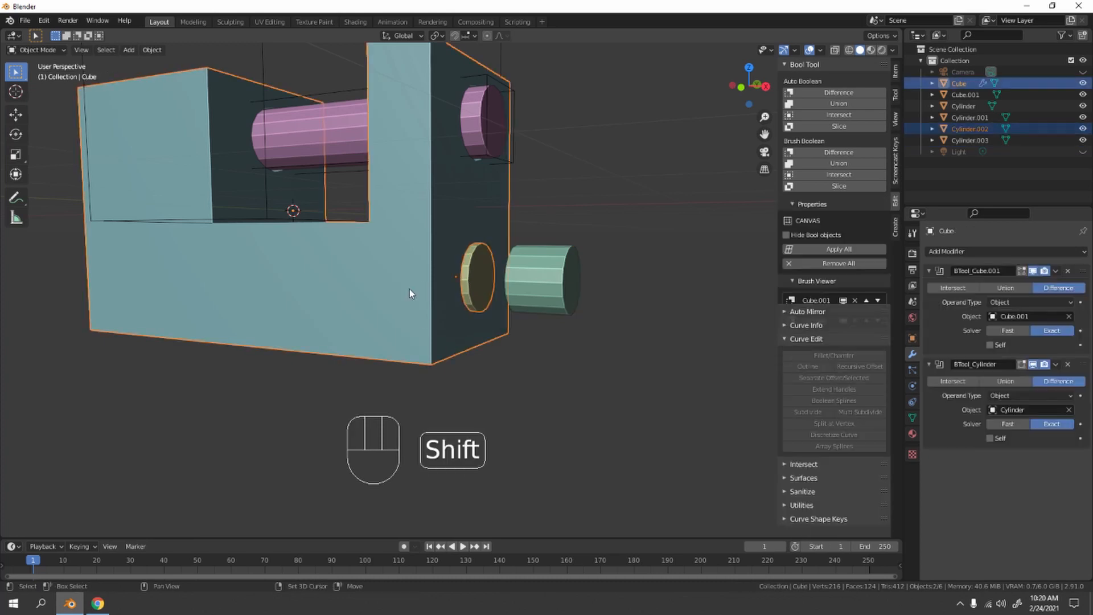
{"action": "left_click", "coordinate": [615, 222]}
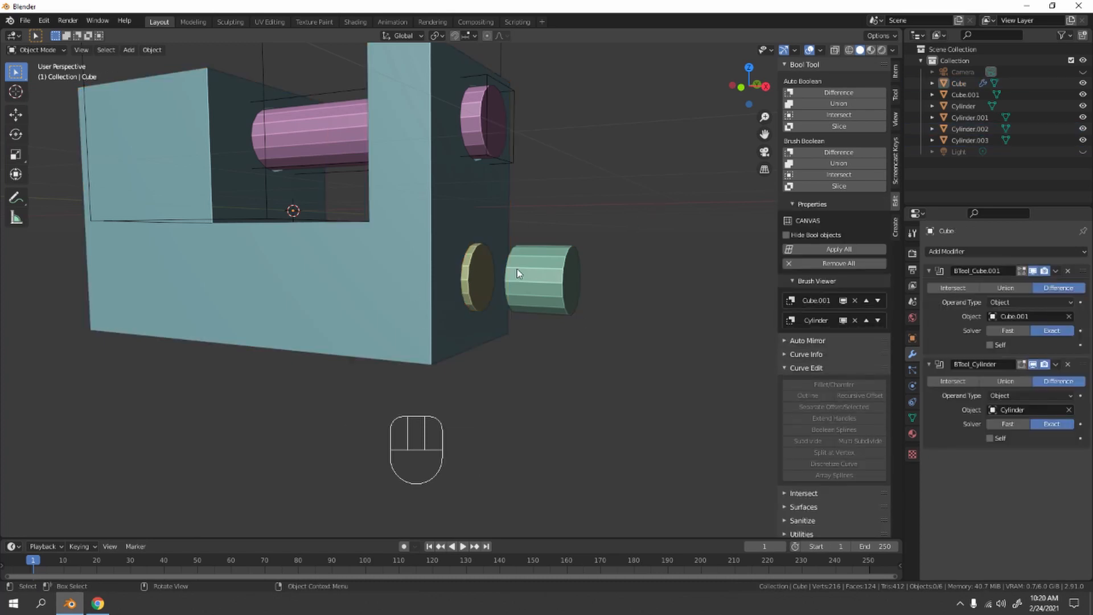
{"action": "left_click", "coordinate": [409, 259]}
{"action": "left_click", "coordinate": [473, 272], "text": "shift"}
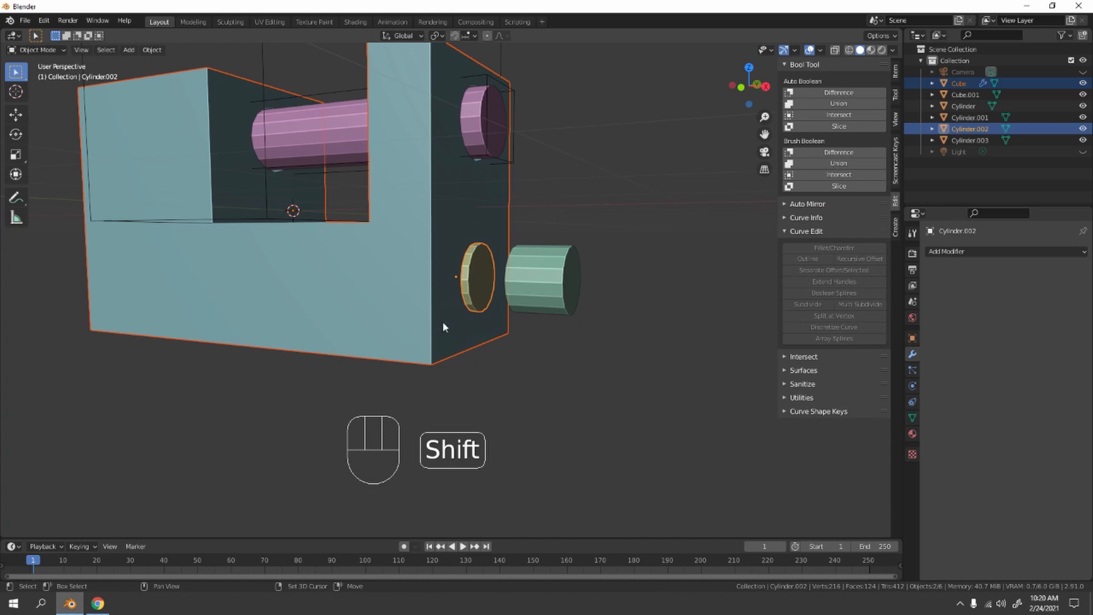
{"action": "left_click", "coordinate": [406, 309], "text": "shift"}
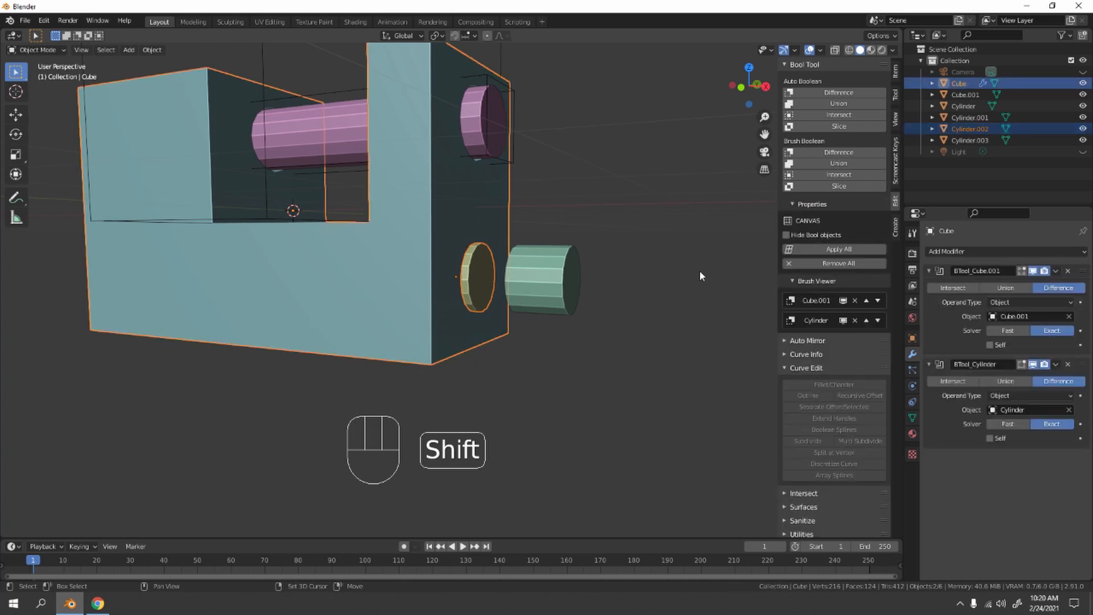
{"action": "left_click", "coordinate": [849, 150]}
Scale the loose cylinder in front of the round recess to about 0.918
{"action": "mouse_move", "coordinate": [650, 185]}
{"action": "middle_mouse_down"}
{"action": "mouse_move", "coordinate": [487, 218]}
{"action": "mouse_move", "coordinate": [531, 242]}
{"action": "mouse_move", "coordinate": [534, 229]}
{"action": "mouse_move", "coordinate": [334, 207]}
{"action": "middle_mouse_up"}
{"action": "scroll", "coordinate": [534, 229], "scroll_direction": "up", "scroll_amount": 3}
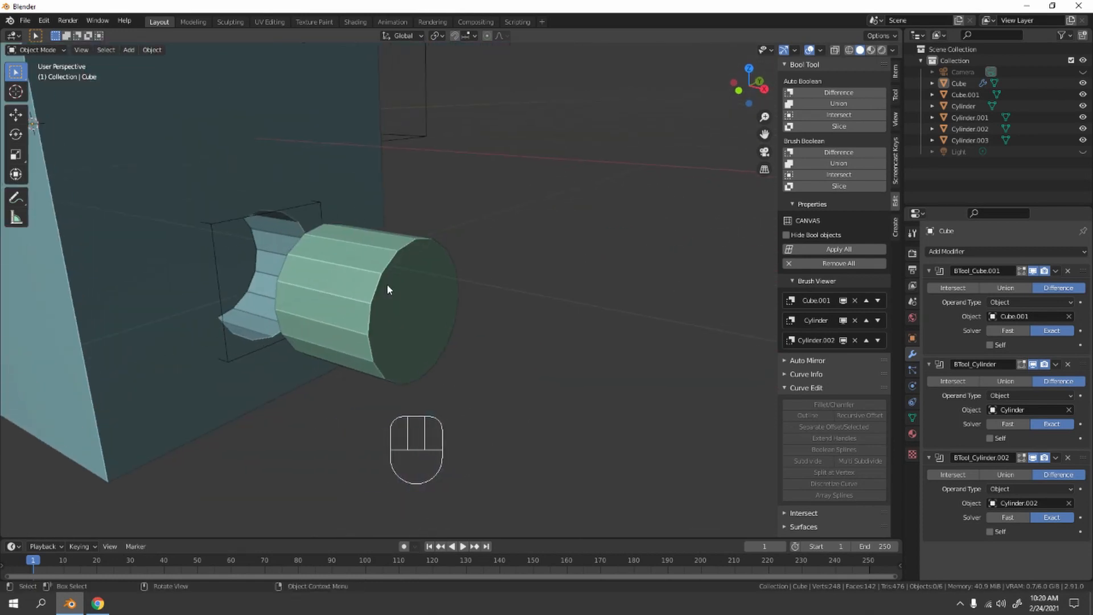
{"action": "middle_click_drag", "start_coordinate": [387, 289], "coordinate": [390, 287], "text": "shift"}
{"action": "left_click", "coordinate": [391, 288]}
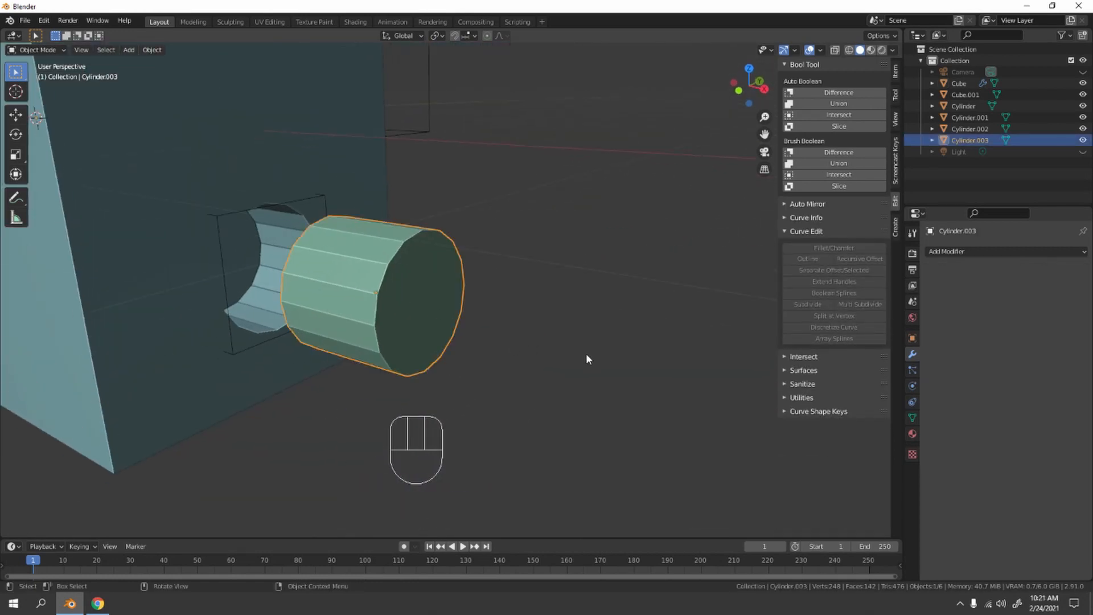
{"action": "key", "text": "s"}
{"action": "left_click", "coordinate": [566, 355]}
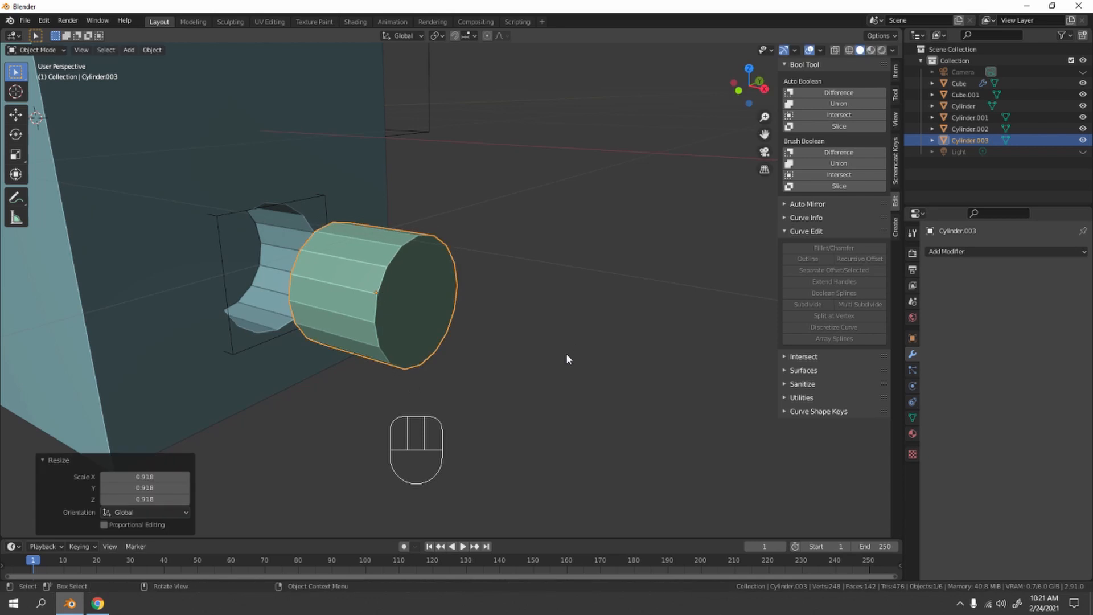
Move the loose cylinder about -0.535 m along X so it sits inside the round recess
{"action": "key", "text": "KP_3"}
{"action": "scroll", "coordinate": [288, 233], "scroll_direction": "up", "scroll_amount": 1}
{"action": "middle_click_drag", "start_coordinate": [288, 233], "coordinate": [434, 367], "text": "shift"}
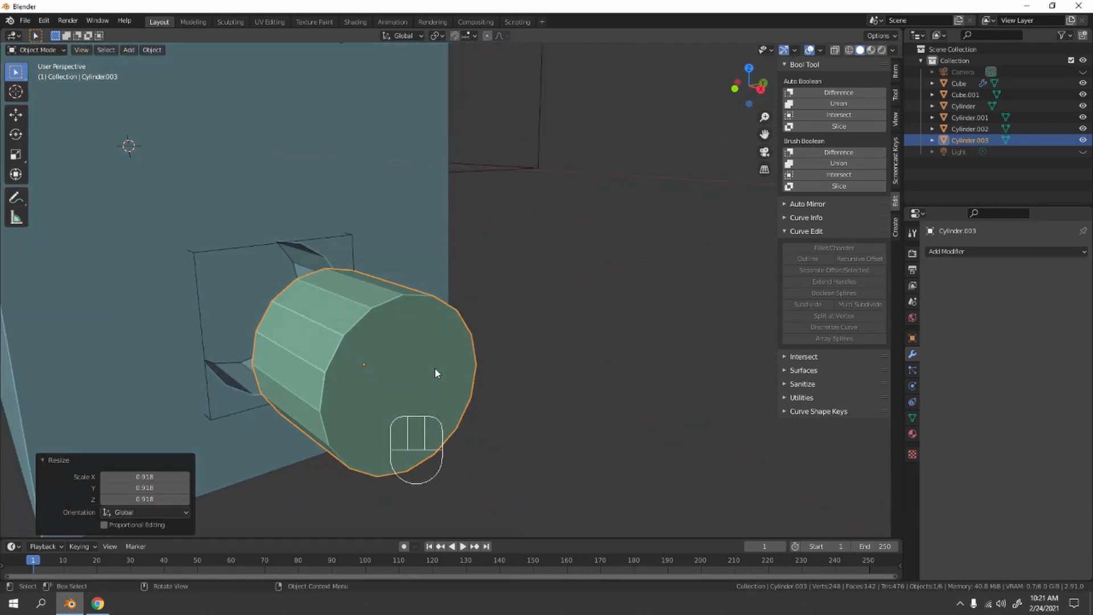
{"action": "key", "text": "g"}
{"action": "key", "text": "x"}
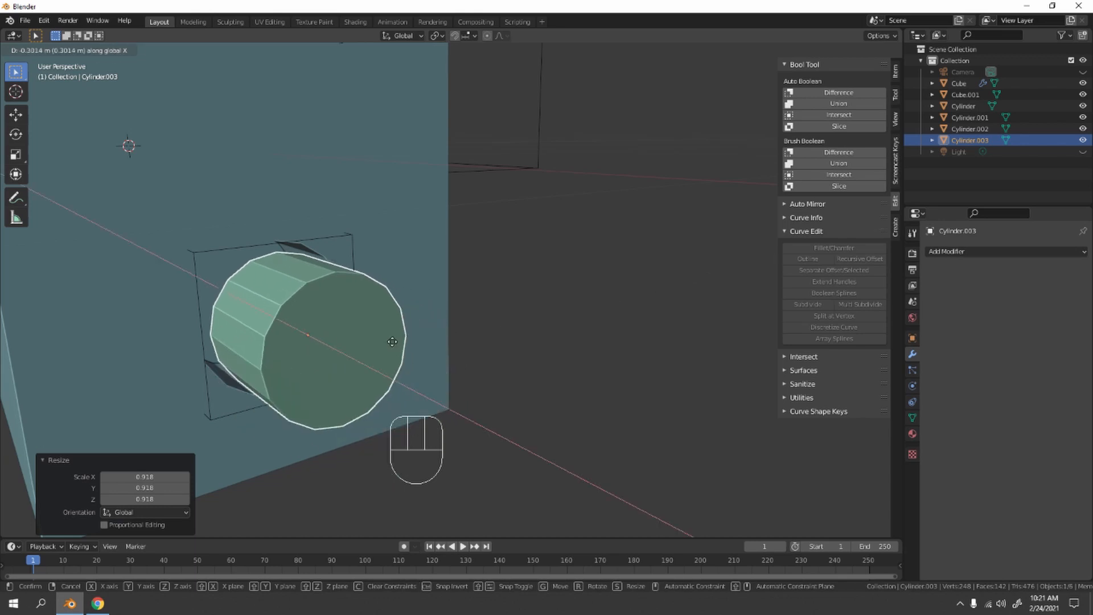
{"action": "left_click", "coordinate": [350, 336]}
{"action": "middle_click_drag", "start_coordinate": [350, 336], "coordinate": [367, 317]}
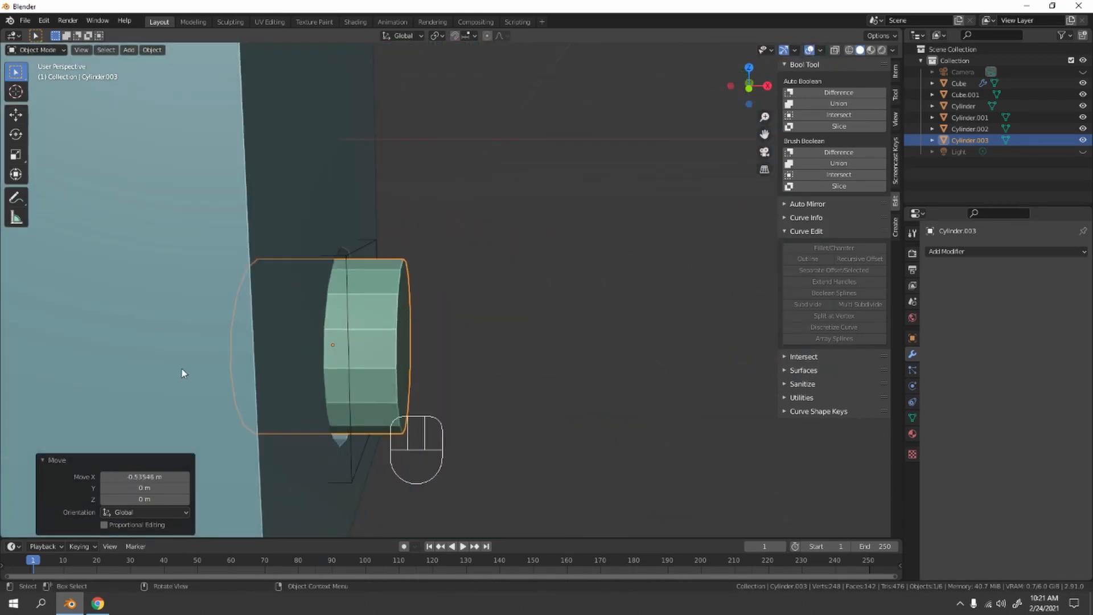
Scale the cylinder in the recess up to about 1.076 so it fits the hole more closely
{"action": "middle_click_drag", "start_coordinate": [567, 352], "coordinate": [537, 358]}
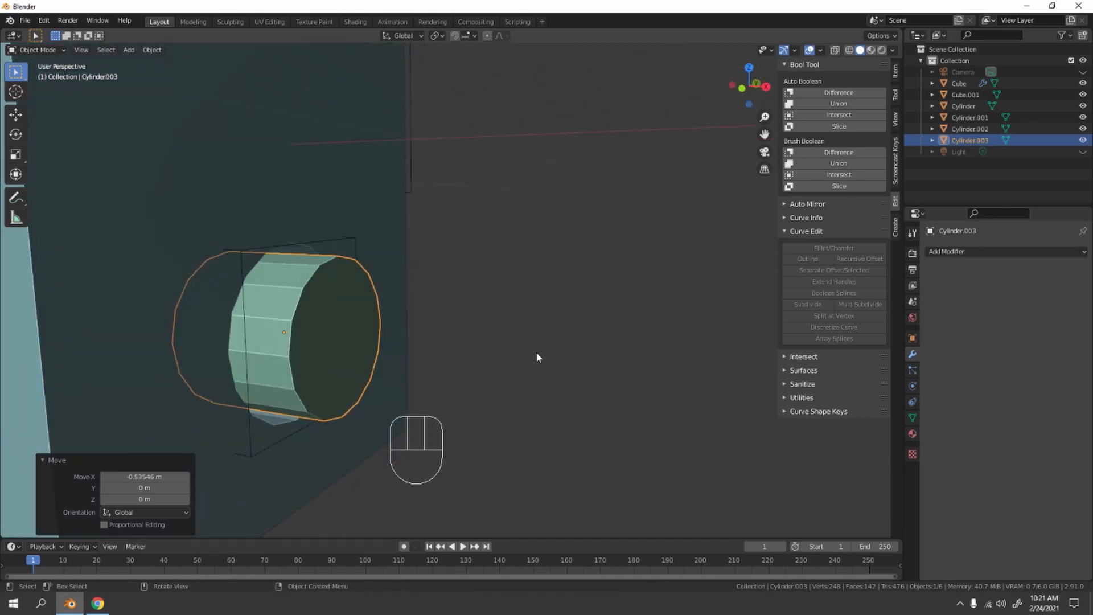
{"action": "key", "text": "s"}
{"action": "left_click", "coordinate": [551, 364]}
{"action": "middle_click", "coordinate": [538, 317]}
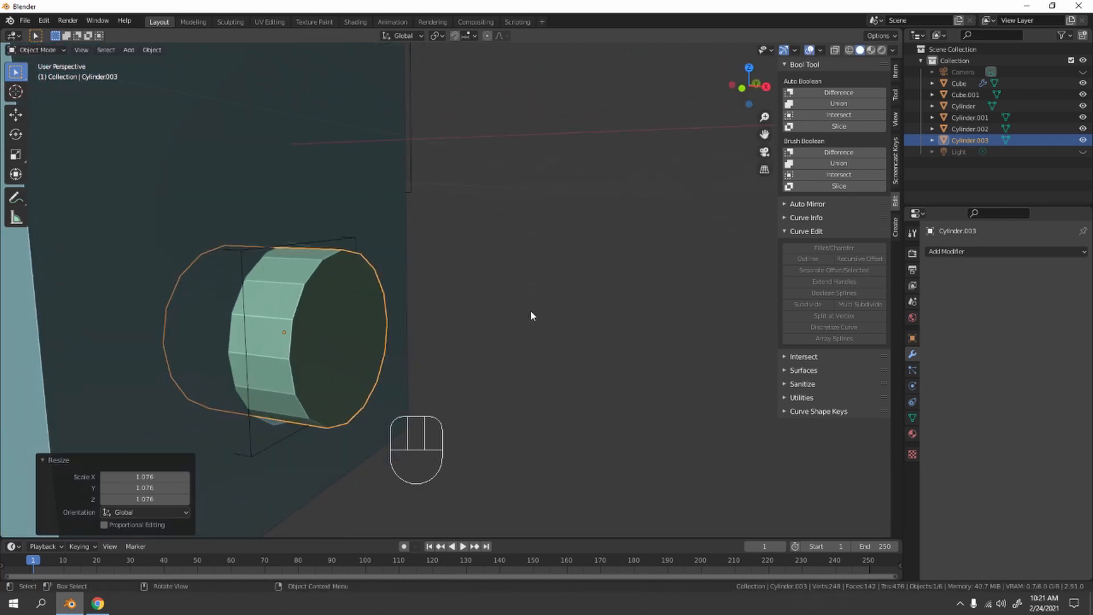
{"action": "left_click", "coordinate": [531, 310]}
Flatten the recess cylinder along the global X axis to about 0.09, making a thin disc, and deselect it
{"action": "middle_click_drag", "start_coordinate": [530, 311], "coordinate": [496, 290]}
{"action": "left_click", "coordinate": [337, 319]}
{"action": "left_click", "coordinate": [348, 342]}
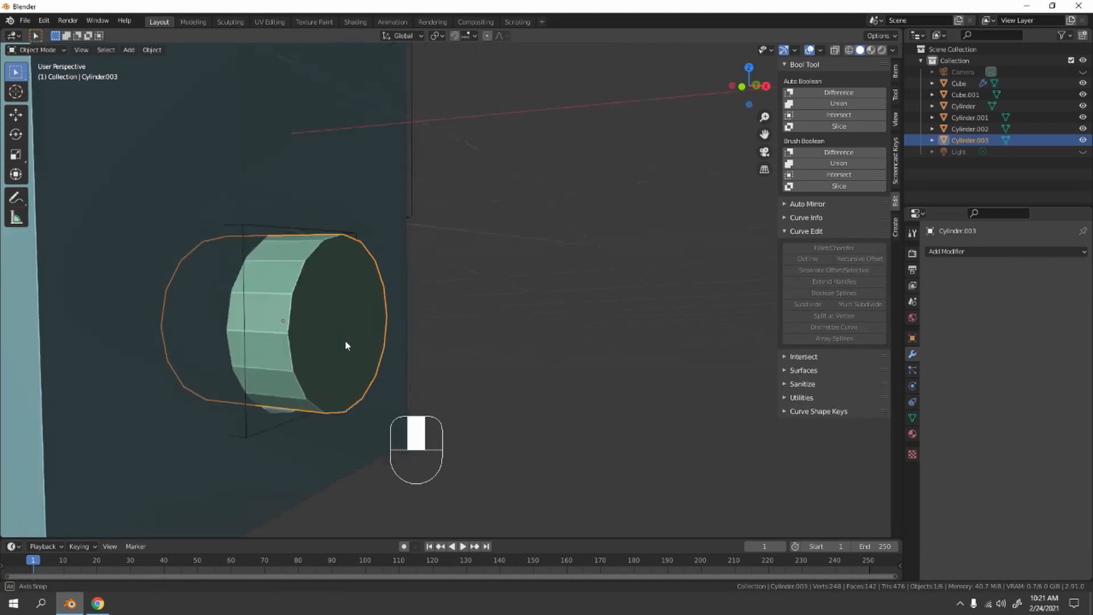
{"action": "key", "text": "s"}
{"action": "key", "text": "y"}
{"action": "key", "text": "x"}
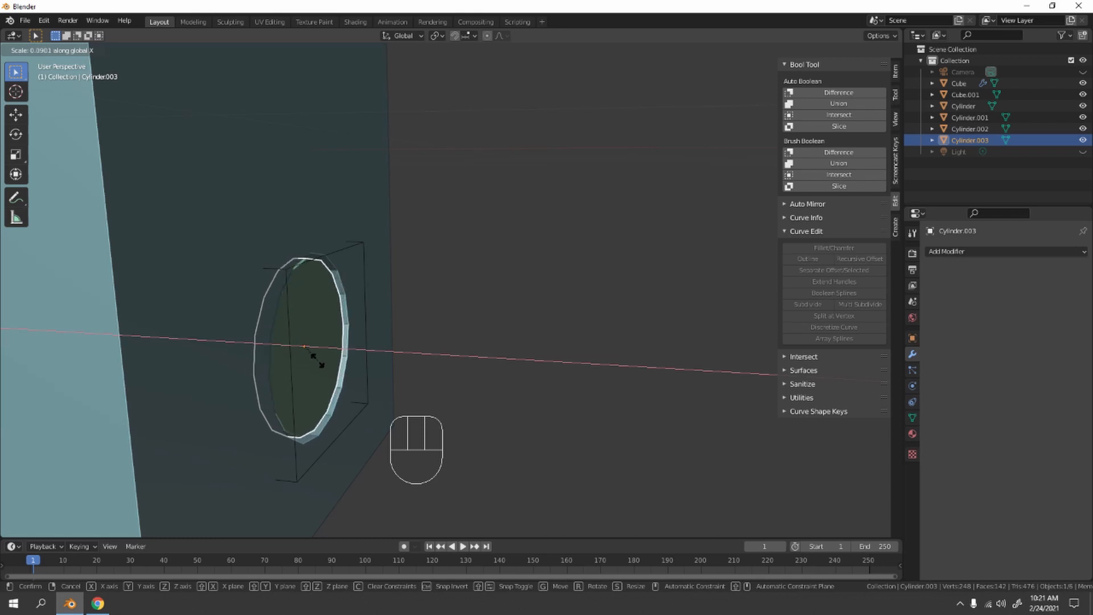
{"action": "left_click", "coordinate": [321, 362]}
{"action": "left_click", "coordinate": [442, 230]}
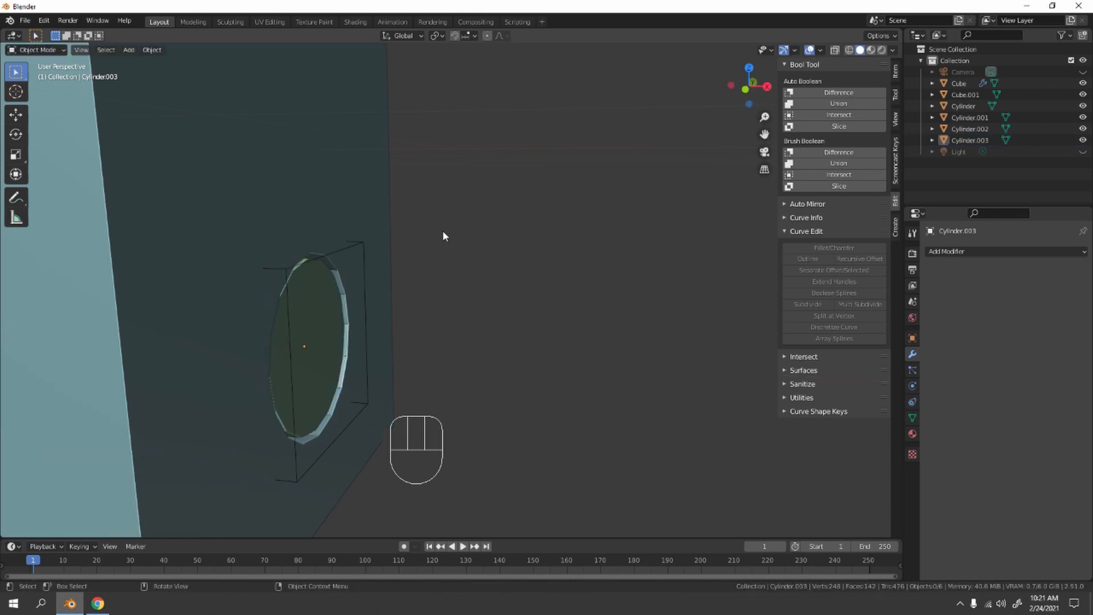
In the front view, add a plane mesh and move it 90 m along the global X axis
{"action": "scroll", "coordinate": [442, 230], "scroll_direction": "down", "scroll_amount": 4}
{"action": "middle_click_drag", "start_coordinate": [443, 227], "coordinate": [528, 340]}
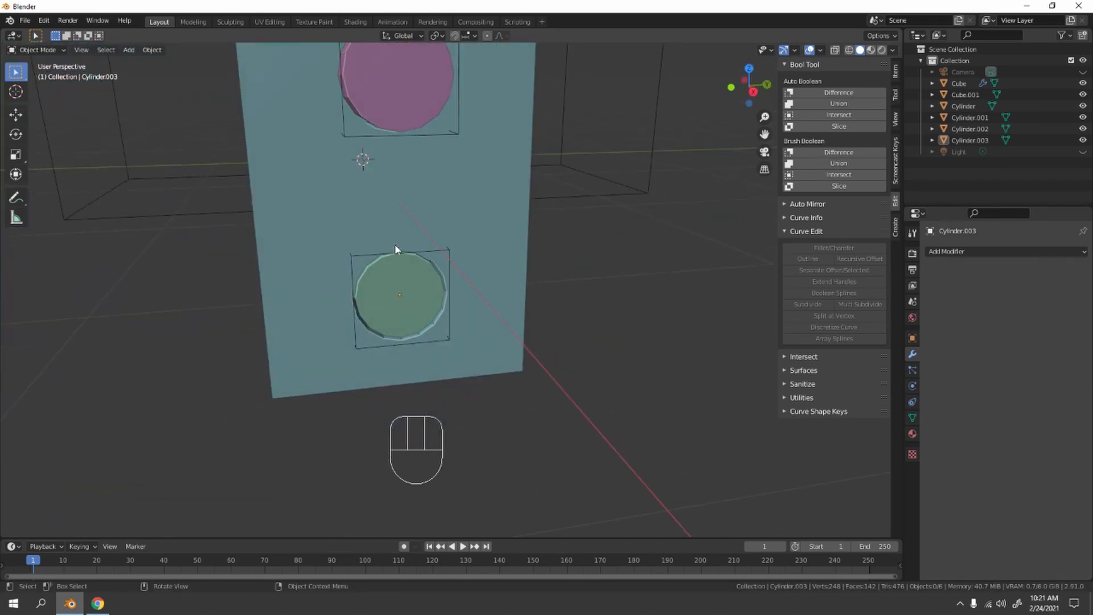
{"action": "middle_click_drag", "start_coordinate": [400, 322], "coordinate": [502, 223]}
{"action": "key", "text": "KP_1"}
{"action": "scroll", "coordinate": [490, 224], "scroll_direction": "down", "scroll_amount": 3}
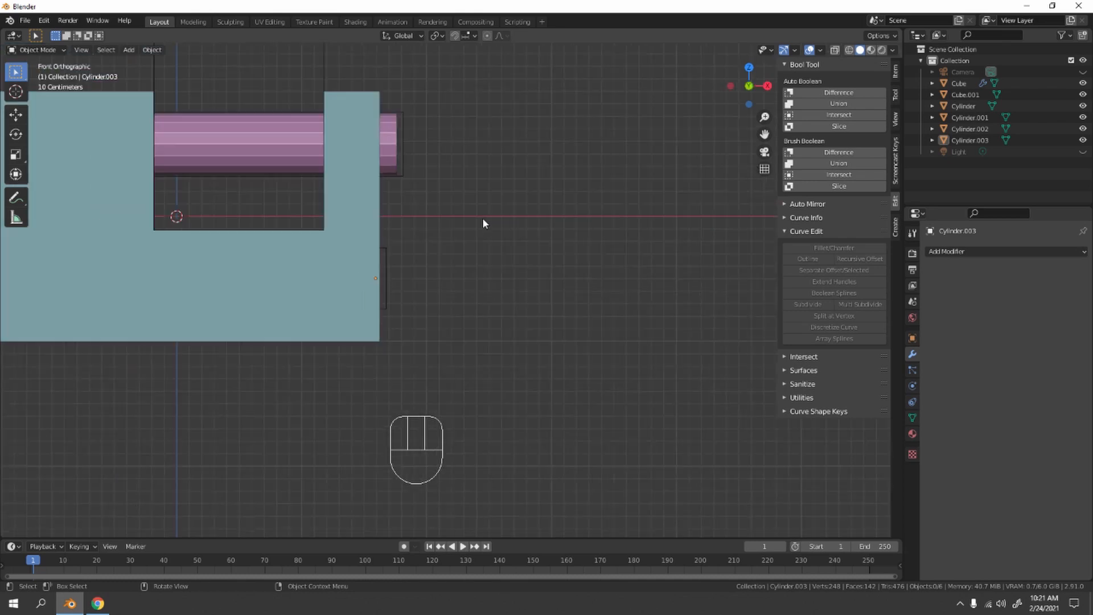
{"action": "key", "text": "shift+a"}
{"action": "mouse_move", "coordinate": [478, 209]}
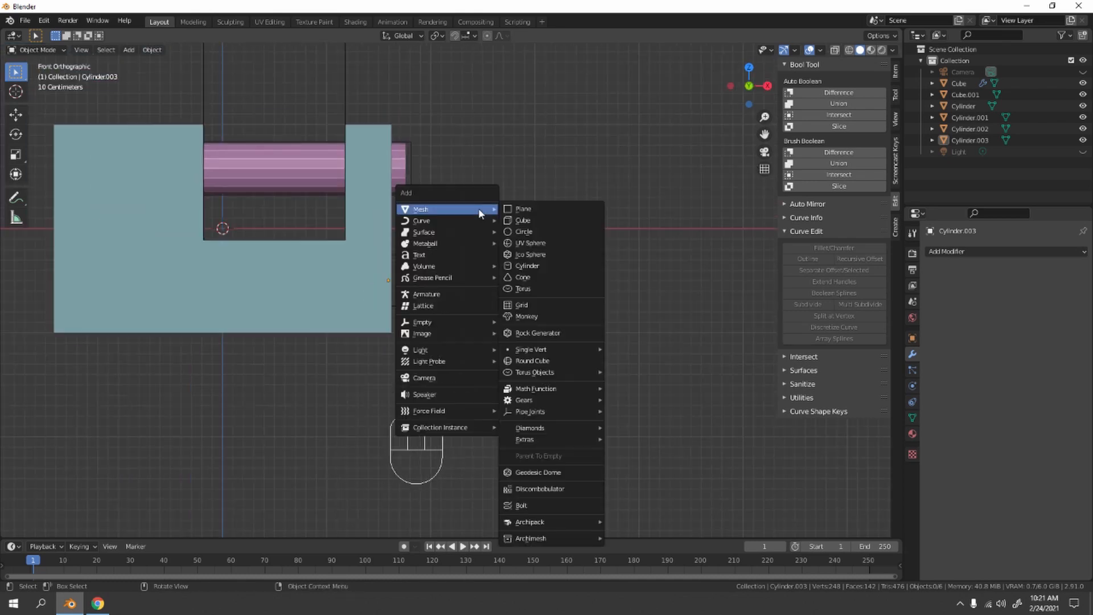
{"action": "left_click", "coordinate": [541, 207]}
{"action": "key", "text": "g"}
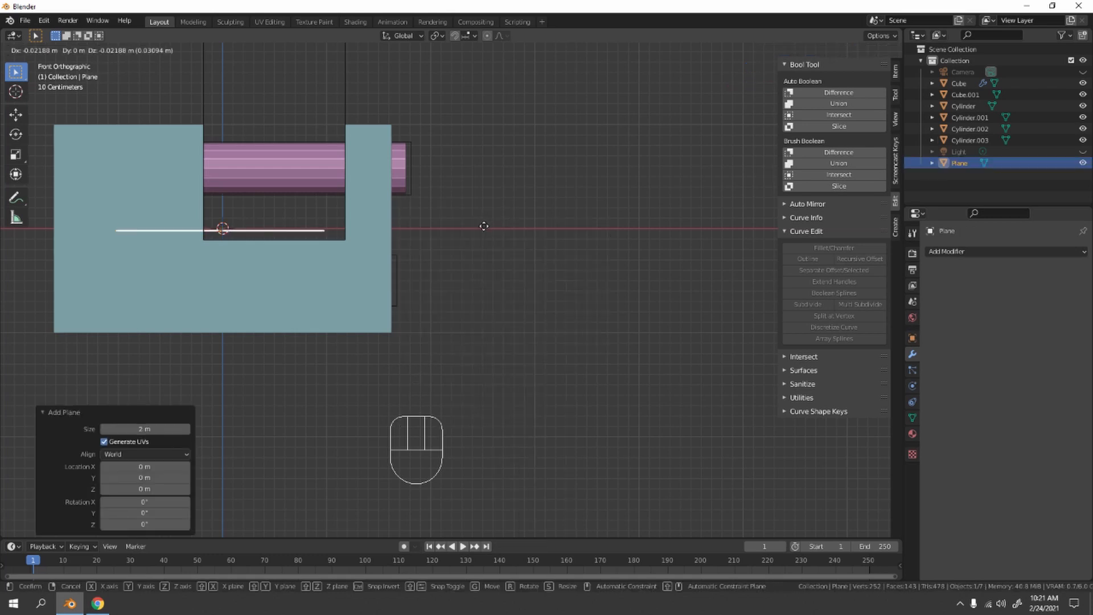
{"action": "key", "text": "x"}
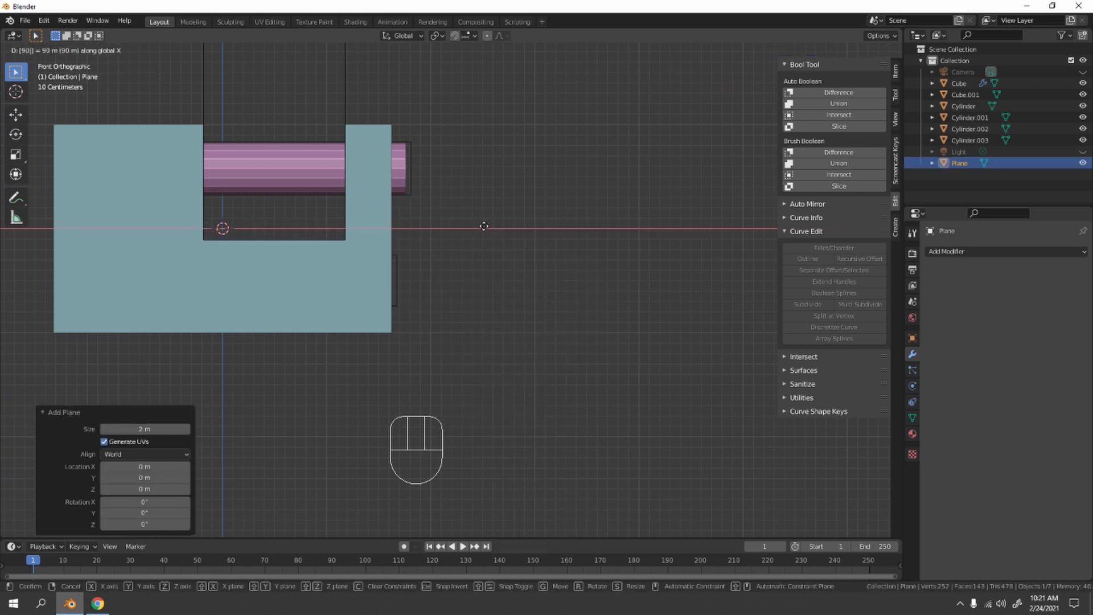
{"action": "left_click", "coordinate": [484, 226]}
Undo the plane's 90 m move along the X axis
{"action": "scroll", "coordinate": [442, 226], "scroll_direction": "down", "scroll_amount": 3}
{"action": "middle_click_drag", "start_coordinate": [348, 288], "coordinate": [384, 270]}
{"action": "key", "text": "g"}
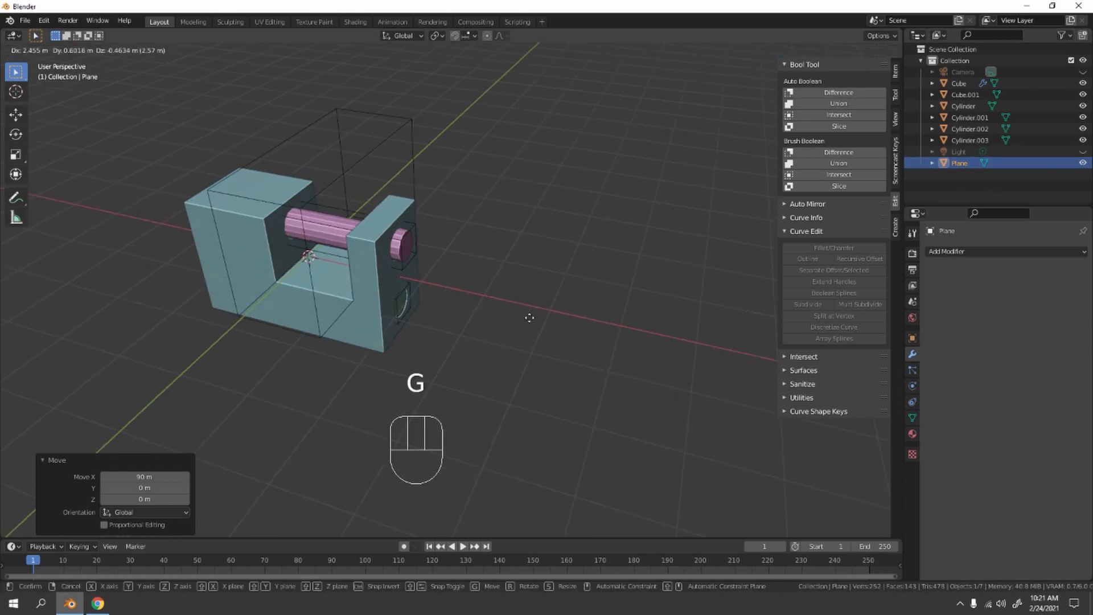
{"action": "left_click", "coordinate": [464, 295]}
{"action": "middle_click_drag", "start_coordinate": [551, 227], "coordinate": [485, 111]}
{"action": "scroll", "coordinate": [481, 125], "scroll_direction": "down", "scroll_amount": 8}
{"action": "middle_click_drag", "start_coordinate": [397, 365], "coordinate": [504, 433]}
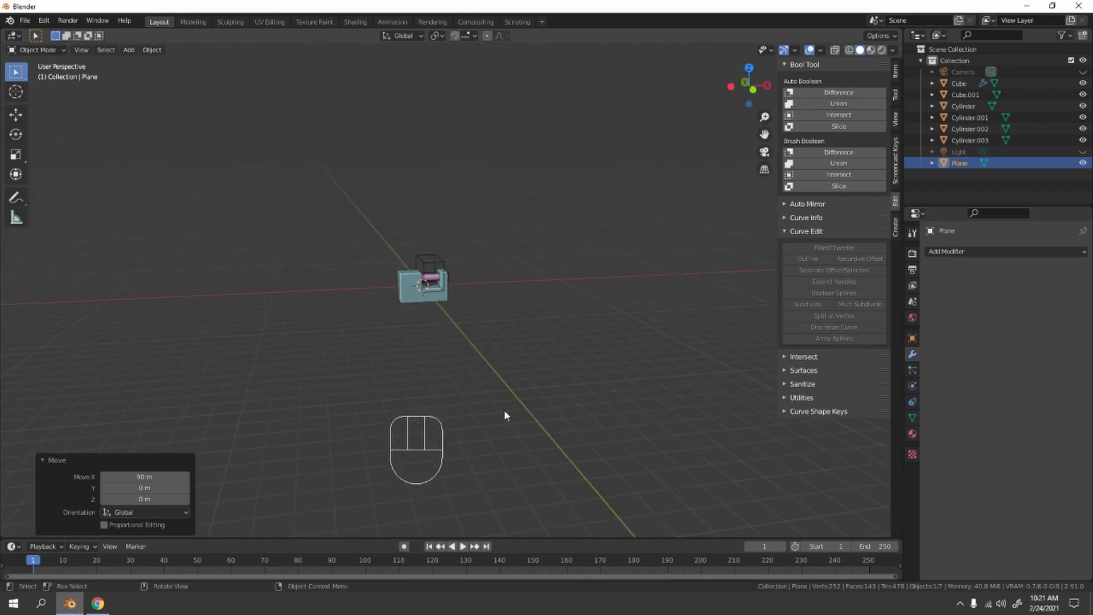
{"action": "scroll", "coordinate": [506, 347], "scroll_direction": "up", "scroll_amount": 11}
{"action": "middle_click_drag", "start_coordinate": [507, 337], "coordinate": [459, 350]}
{"action": "key", "text": "ctrl+z"}
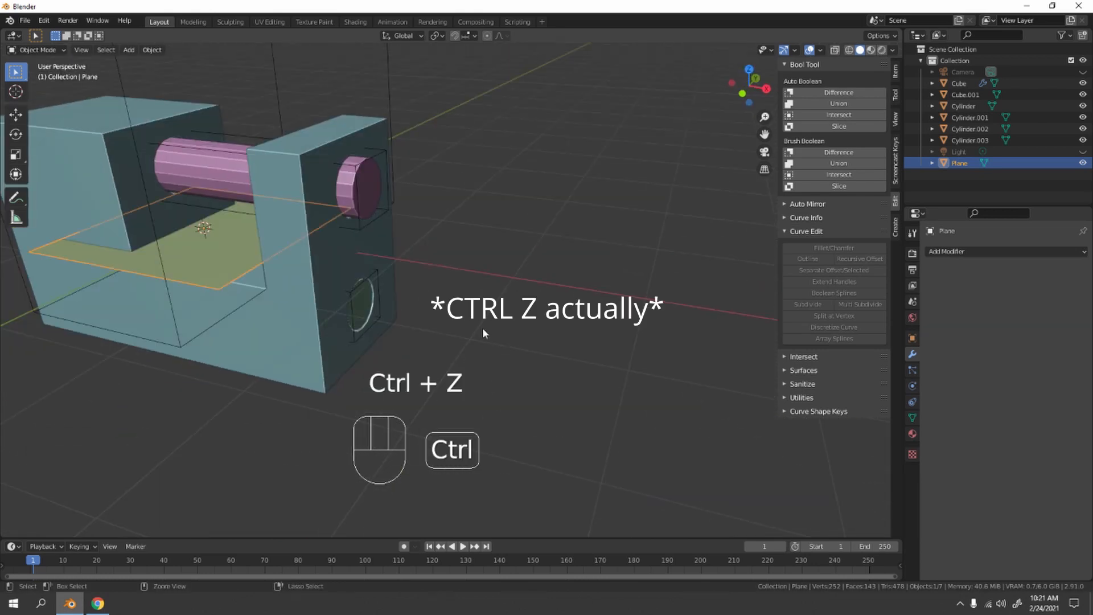
Move the plane about 3.353 m along global X, beside the padlock body, and rotate it 90° about the global X axis
{"action": "key", "text": "g"}
{"action": "key", "text": "x"}
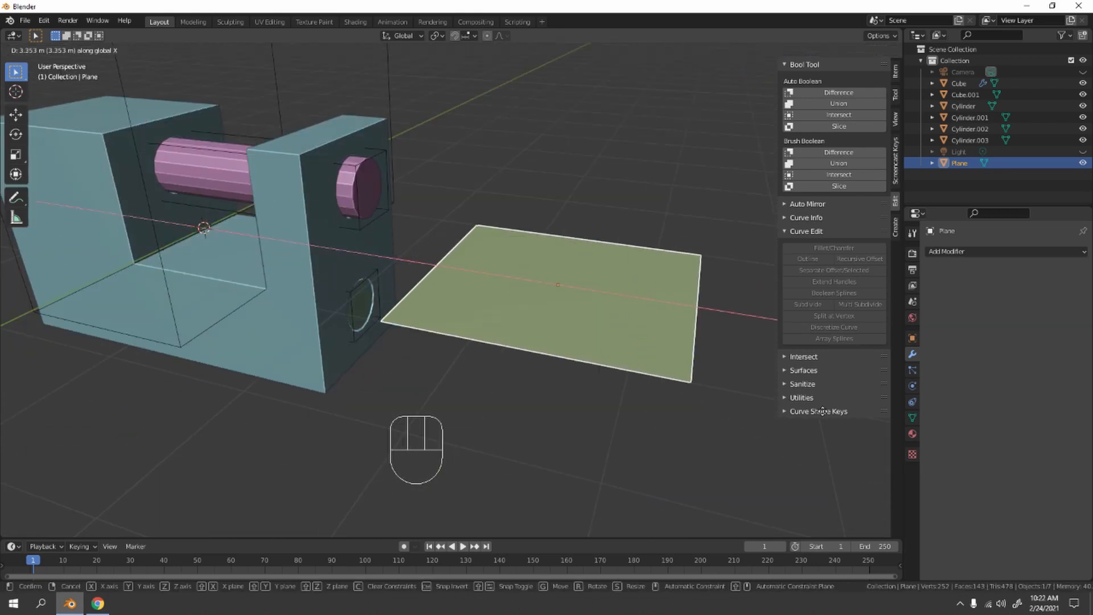
{"action": "left_click", "coordinate": [821, 410]}
{"action": "type", "text": "rx"}
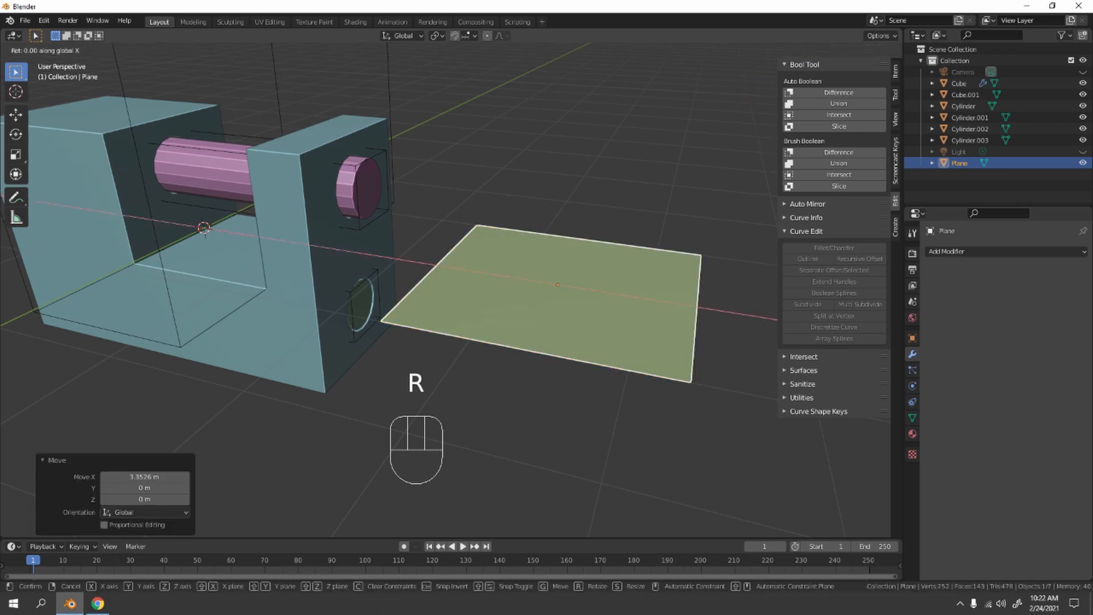
{"action": "type", "text": "90"}
{"action": "key", "text": "Return"}
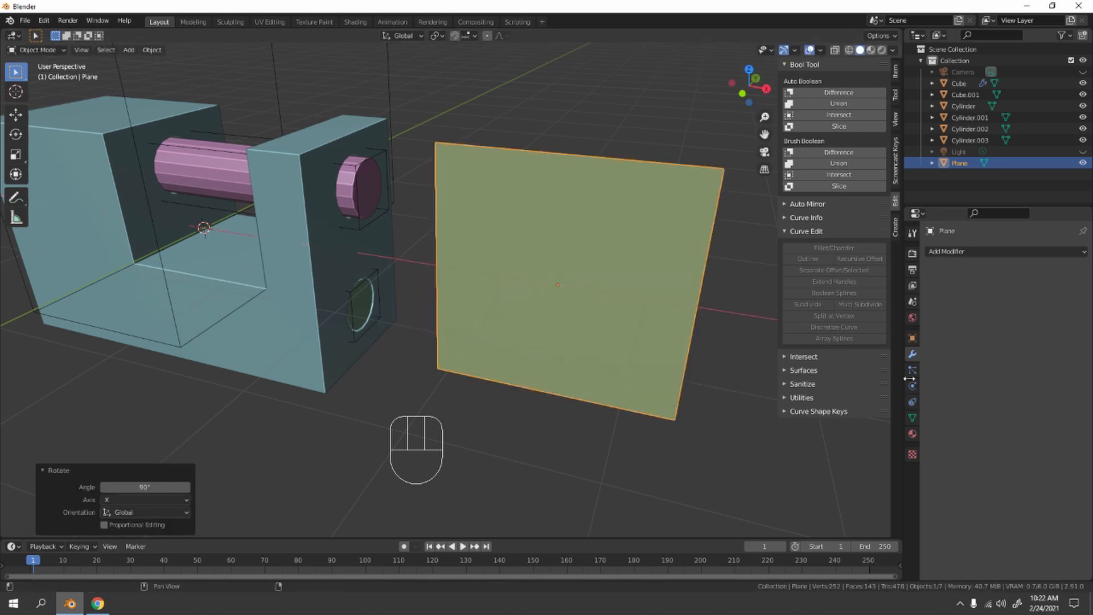
Scale the upright plane to about 0.291 along Z and lower it about 0.512 m to the height of the round recess
{"action": "scroll", "coordinate": [578, 325], "scroll_direction": "down", "scroll_amount": 2}
{"action": "middle_click_drag", "start_coordinate": [578, 324], "coordinate": [468, 260]}
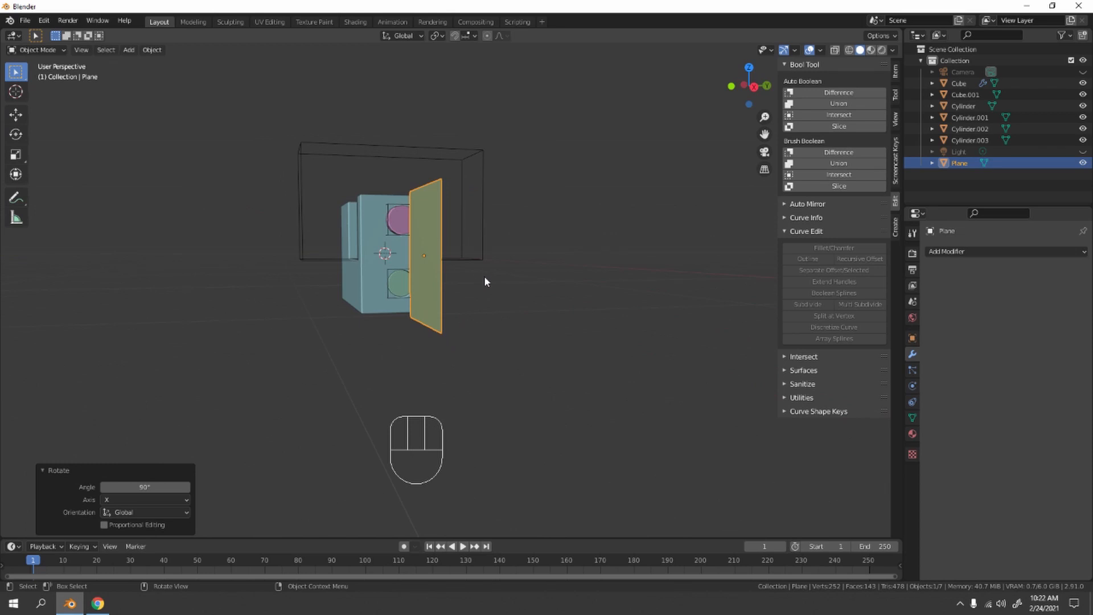
{"action": "key", "text": "s"}
{"action": "key", "text": "z"}
{"action": "left_click", "coordinate": [487, 251]}
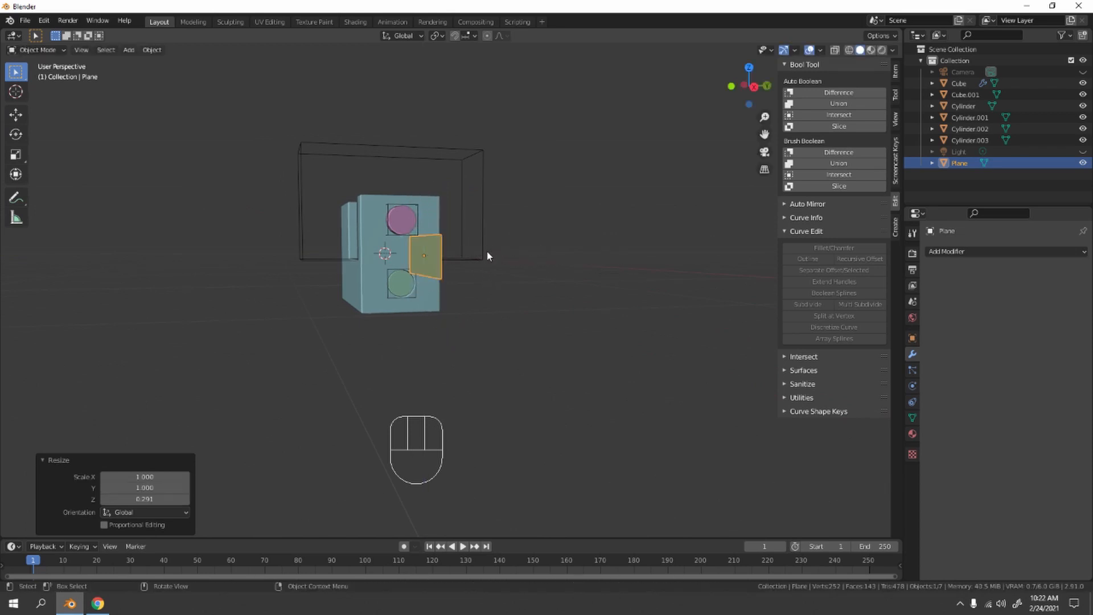
{"action": "key", "text": "g"}
{"action": "key", "text": "z"}
{"action": "left_click", "coordinate": [490, 285]}
In the right view, scale the plane to about 0.605 along Z so its height fits inside the keyhole disc
{"action": "key", "text": "KP_3"}
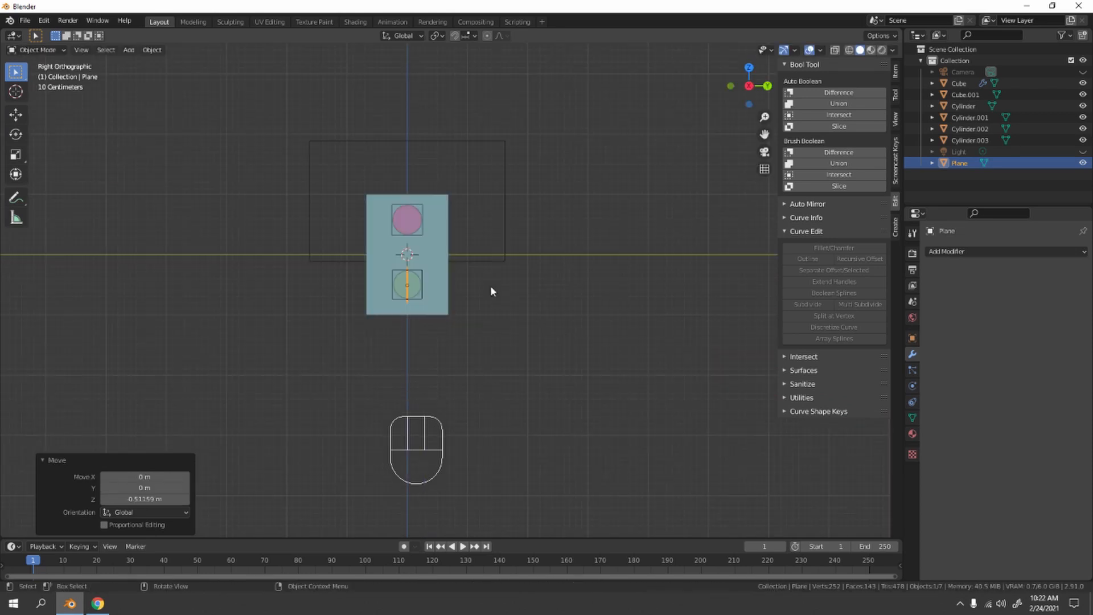
{"action": "scroll", "coordinate": [490, 286], "scroll_direction": "up", "scroll_amount": 10}
{"action": "middle_click_drag", "start_coordinate": [337, 234], "coordinate": [555, 275], "text": "shift"}
{"action": "scroll", "coordinate": [555, 275], "scroll_direction": "up", "scroll_amount": 2}
{"action": "key", "text": "s"}
{"action": "key", "text": "z"}
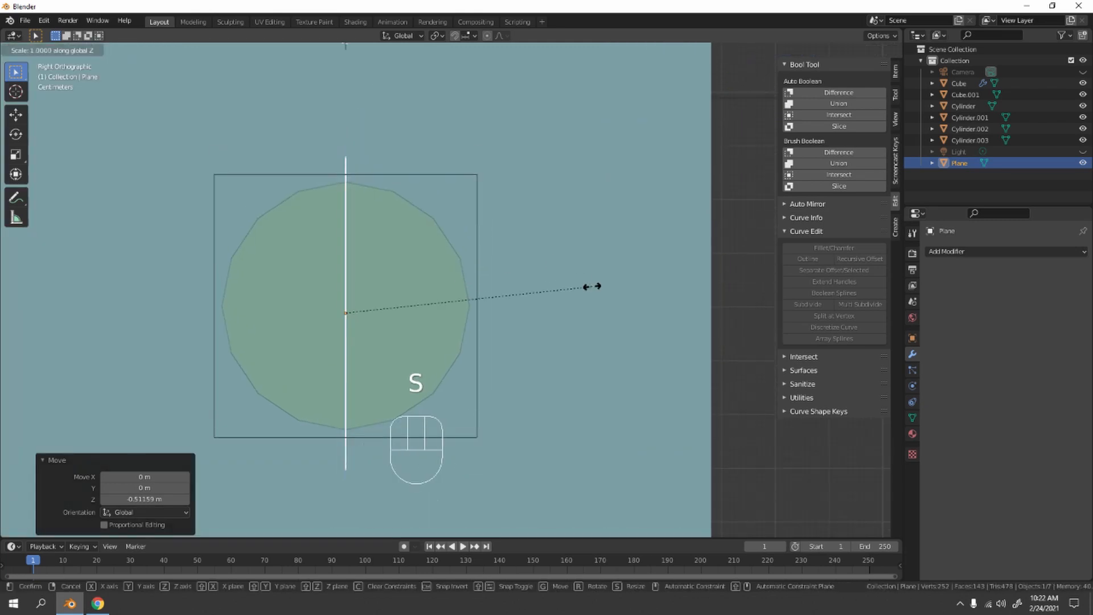
{"action": "left_click", "coordinate": [488, 269]}
Move the narrow plane along global X until its near end sits close to the round recess
{"action": "middle_click_drag", "start_coordinate": [489, 268], "coordinate": [585, 310]}
{"action": "key", "text": "g"}
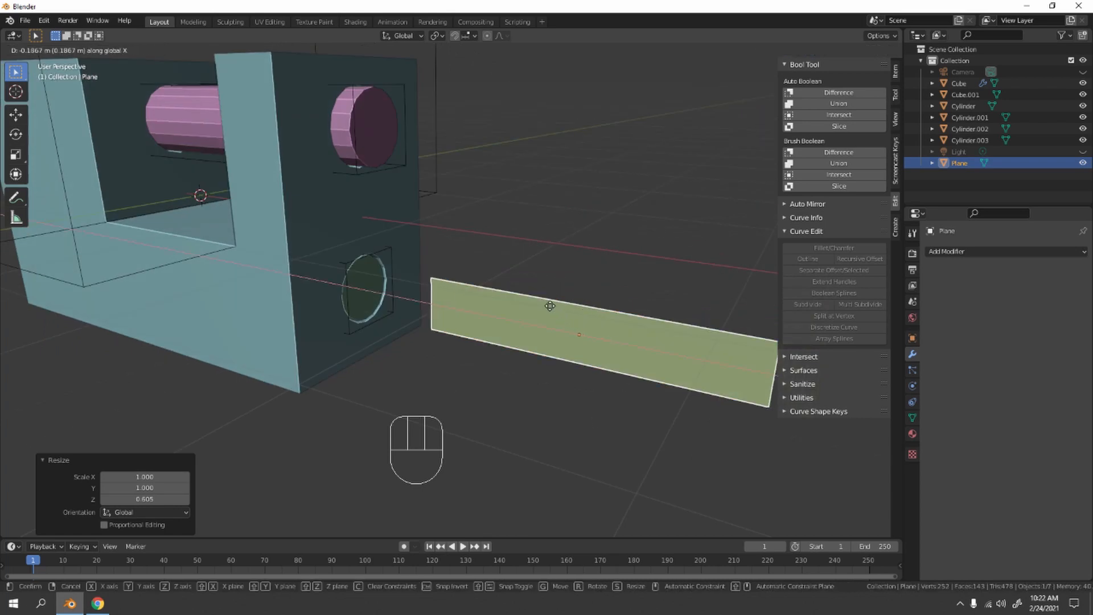
{"action": "left_click", "coordinate": [508, 291]}
{"action": "left_click", "coordinate": [606, 237]}
{"action": "middle_click_drag", "start_coordinate": [606, 237], "coordinate": [605, 395]}
{"action": "scroll", "coordinate": [572, 216], "scroll_direction": "up", "scroll_amount": 4}
{"action": "scroll", "coordinate": [445, 222], "scroll_direction": "down", "scroll_amount": 4}
In Edit Mode, add three evenly spaced lengthwise loop cuts to the plane strip without sliding them
{"action": "key", "text": "Tab"}
{"action": "key", "text": "ctrl+r"}
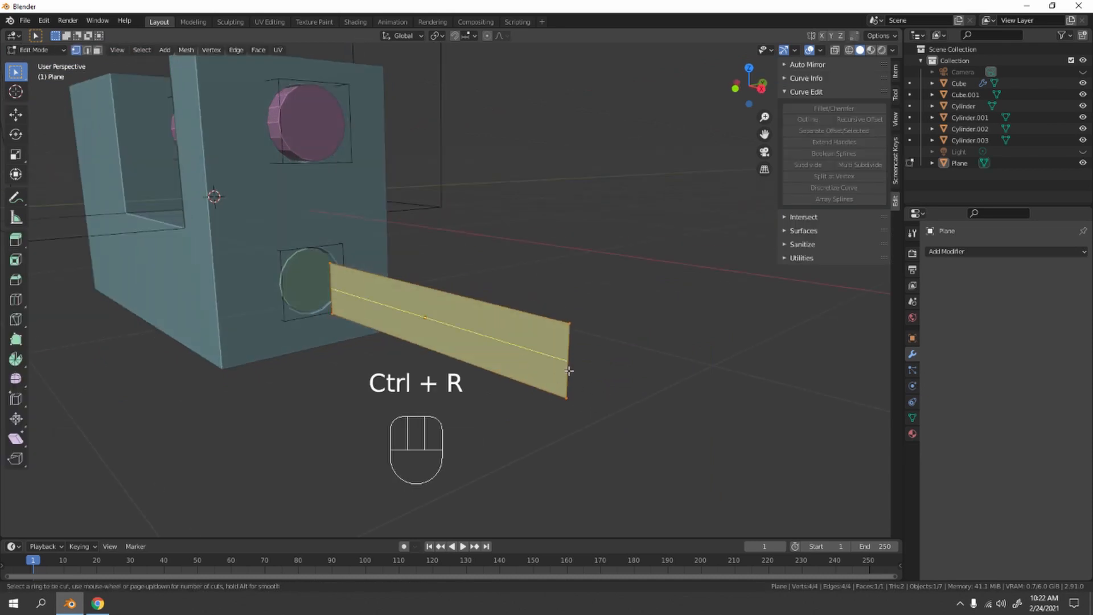
{"action": "scroll", "coordinate": [569, 371], "scroll_direction": "up", "scroll_amount": 2}
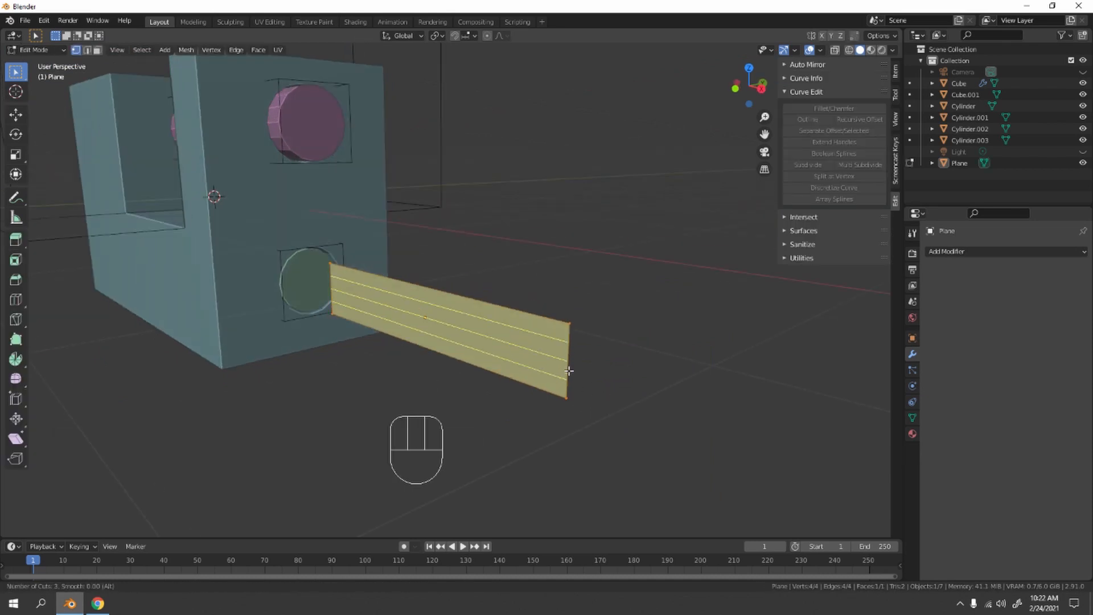
{"action": "left_click", "coordinate": [569, 370]}
{"action": "right_click", "coordinate": [569, 370]}
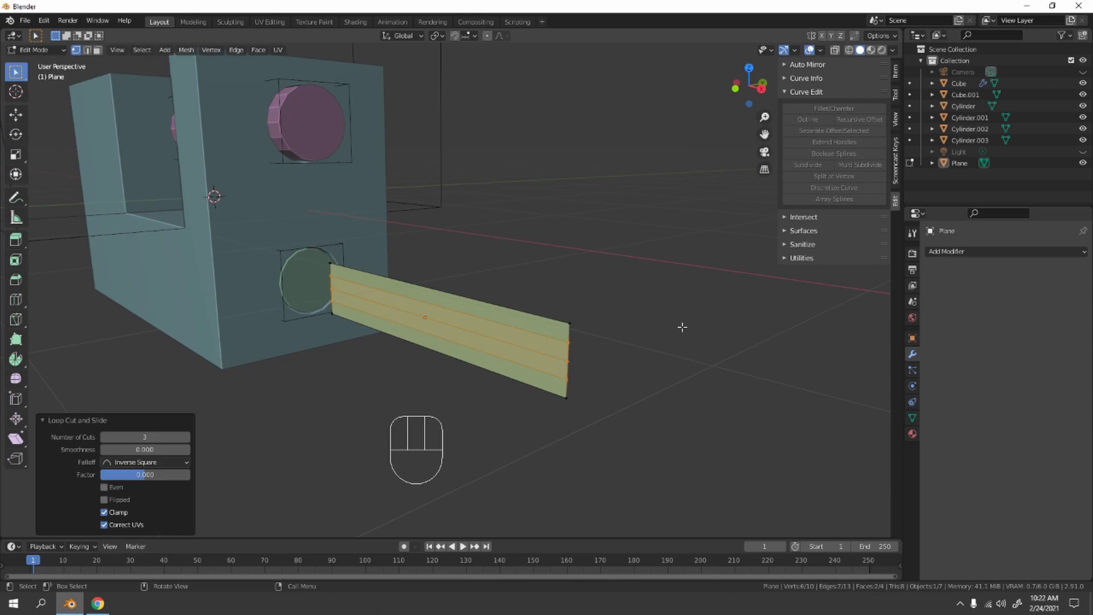
Move the strip's middle lengthwise edge slightly outward along positive global Y to form a fold
{"action": "middle_click_drag", "start_coordinate": [680, 325], "coordinate": [654, 315]}
{"action": "scroll", "coordinate": [530, 307], "scroll_direction": "up", "scroll_amount": 2}
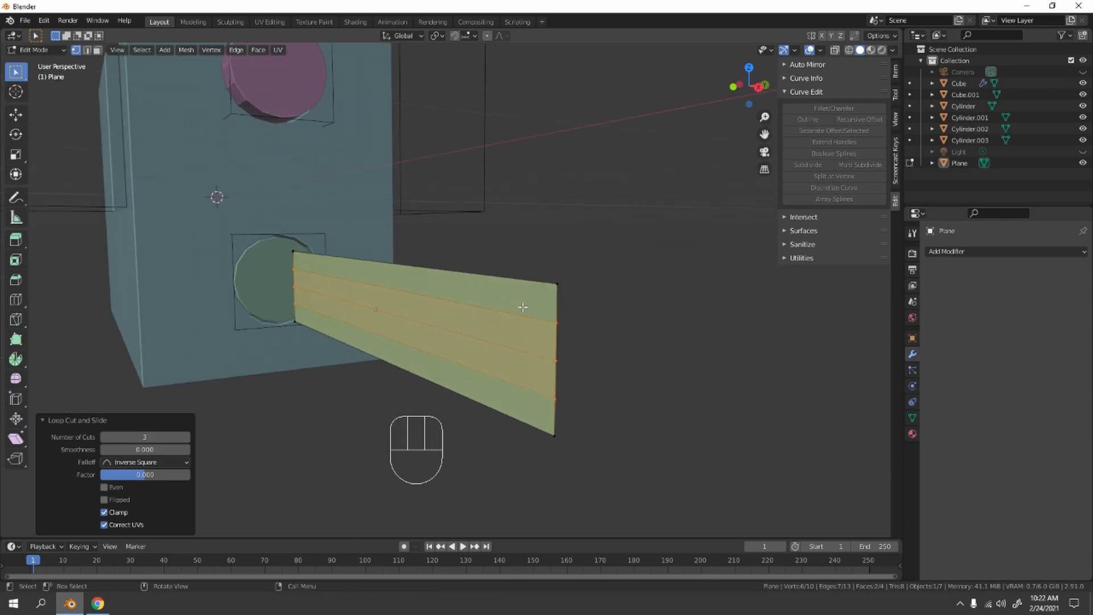
{"action": "left_click", "coordinate": [461, 344]}
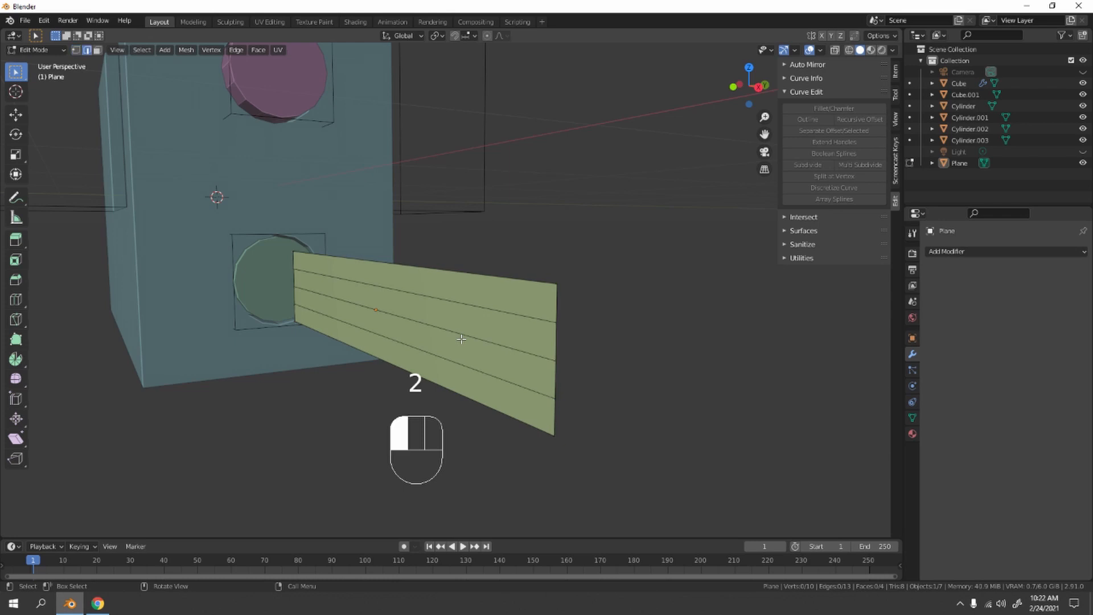
{"action": "key", "text": "g"}
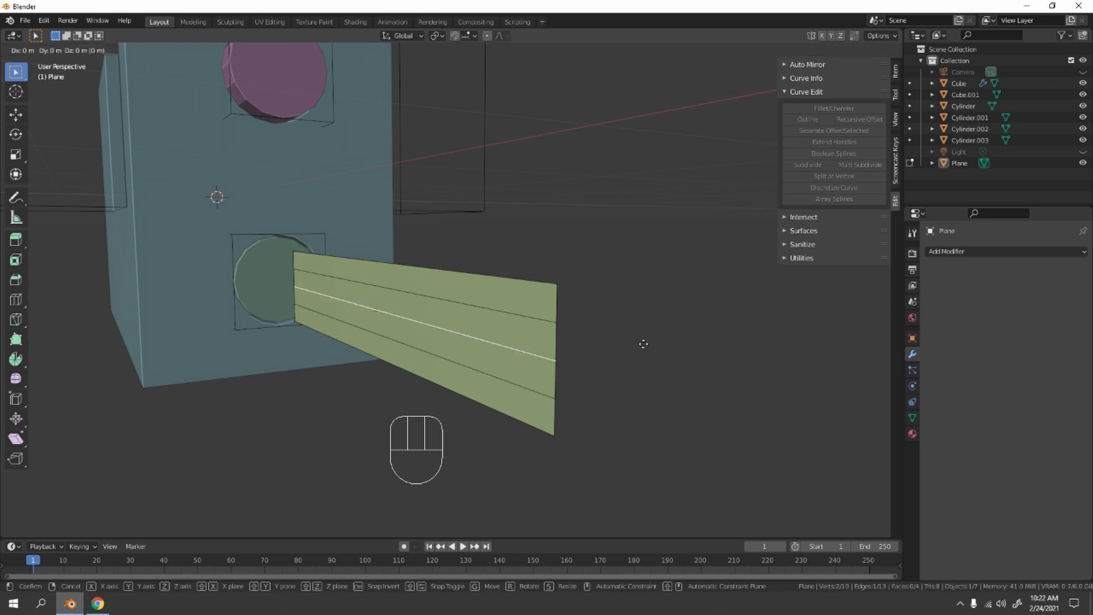
{"action": "key", "text": "y"}
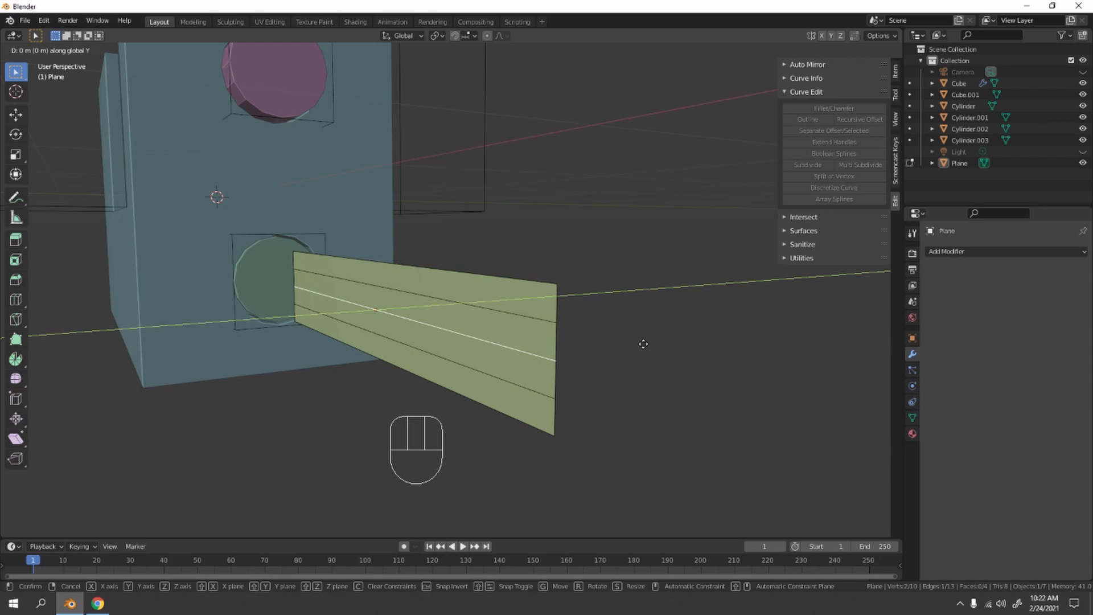
{"action": "left_click", "coordinate": [651, 347]}
Lower the strip's upper inner edge about 0.067 m along global Z, close to the folded middle edge
{"action": "left_click", "coordinate": [507, 311]}
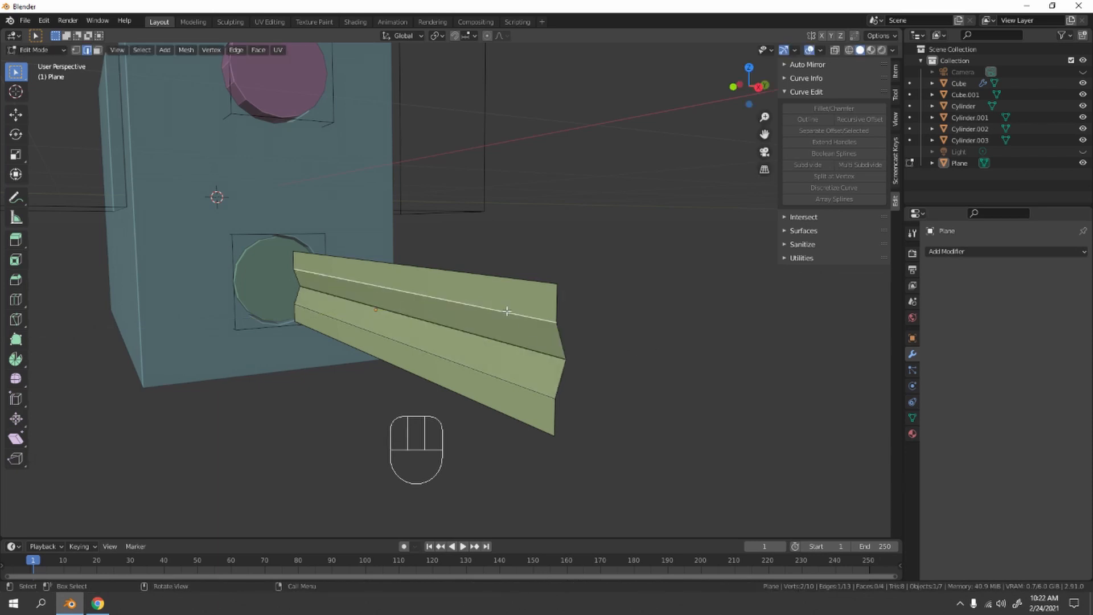
{"action": "key", "text": "g"}
{"action": "key", "text": "z"}
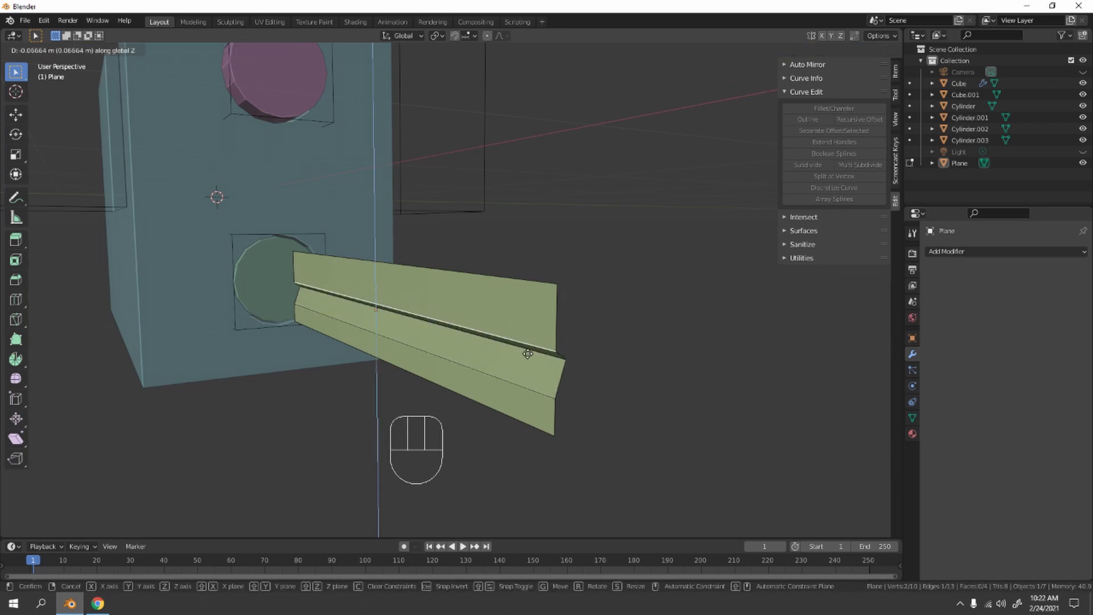
{"action": "left_click", "coordinate": [528, 353]}
Nudge the strip's lower inner edge about -0.001 m along global Y
{"action": "left_click", "coordinate": [516, 389]}
{"action": "key", "text": "g"}
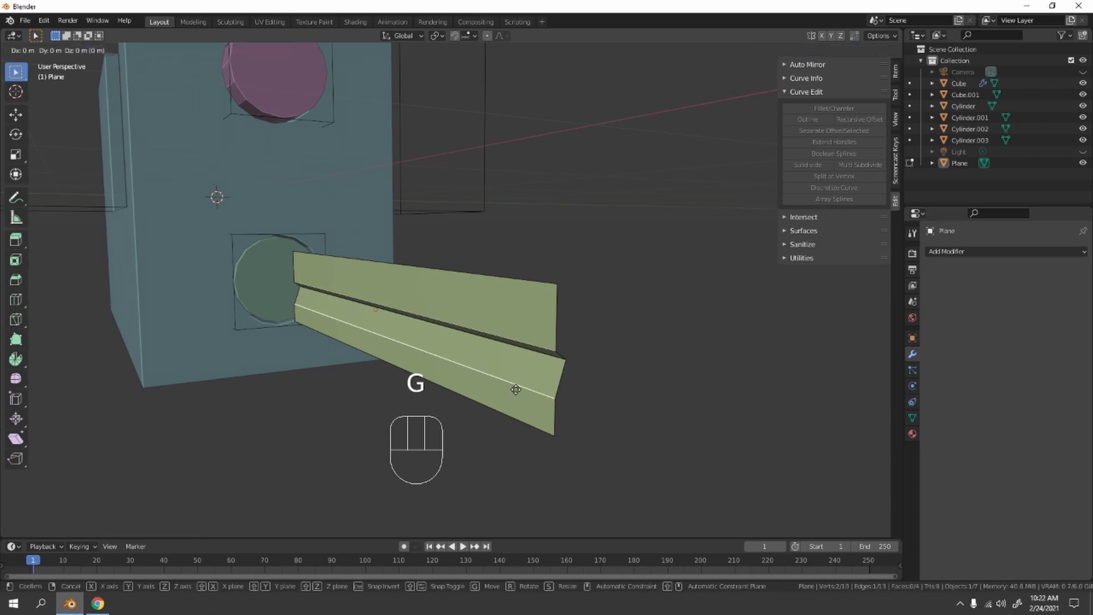
{"action": "key", "text": "x"}
{"action": "key", "text": "y"}
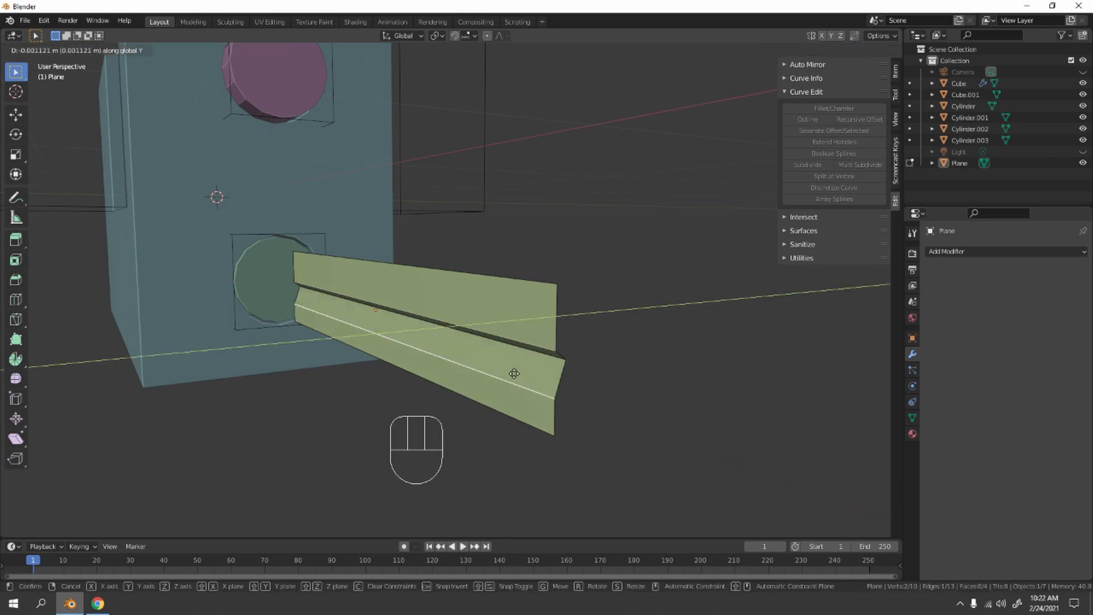
{"action": "left_click", "coordinate": [514, 372]}
Add a lengthwise loop cut across the strip's upper face and move it about -0.029 m along global Y
{"action": "key", "text": "ctrl+r"}
{"action": "left_click", "coordinate": [535, 313]}
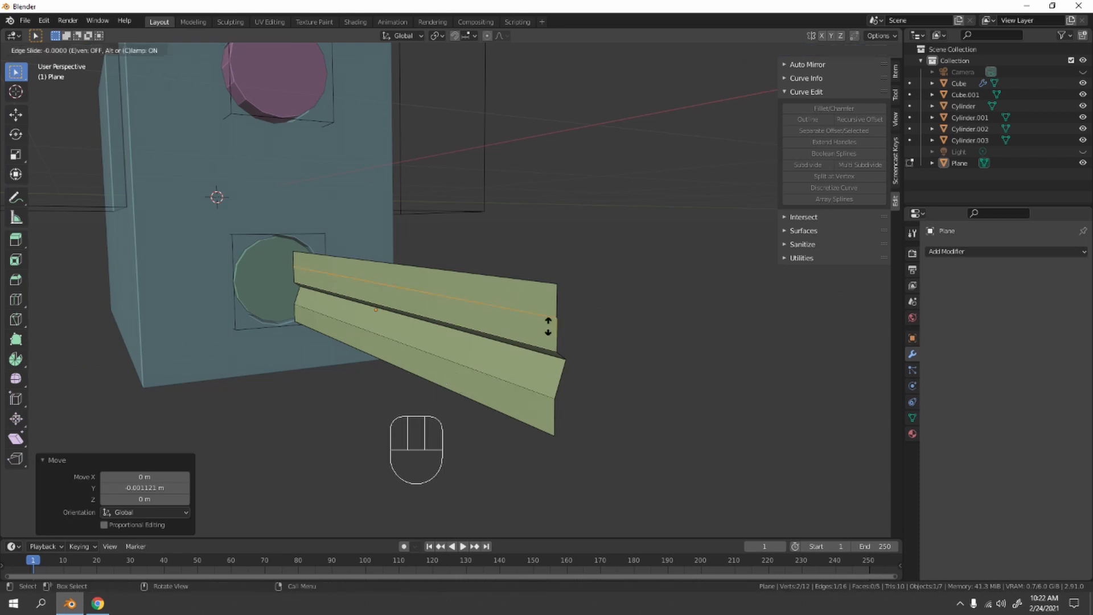
{"action": "left_click", "coordinate": [548, 317]}
{"action": "key", "text": "g"}
{"action": "key", "text": "x"}
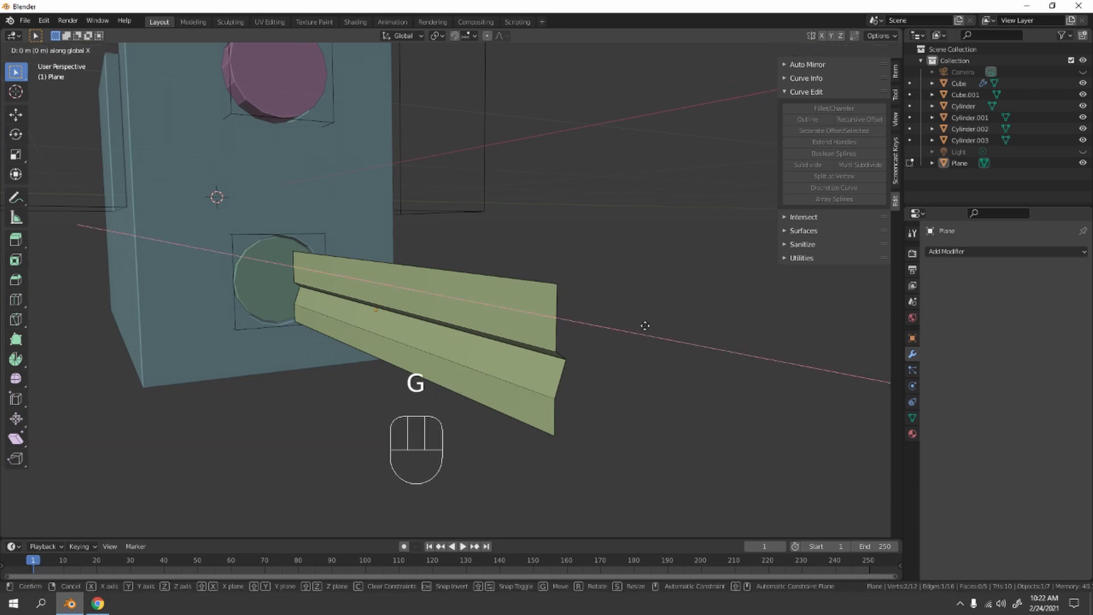
{"action": "key", "text": "y"}
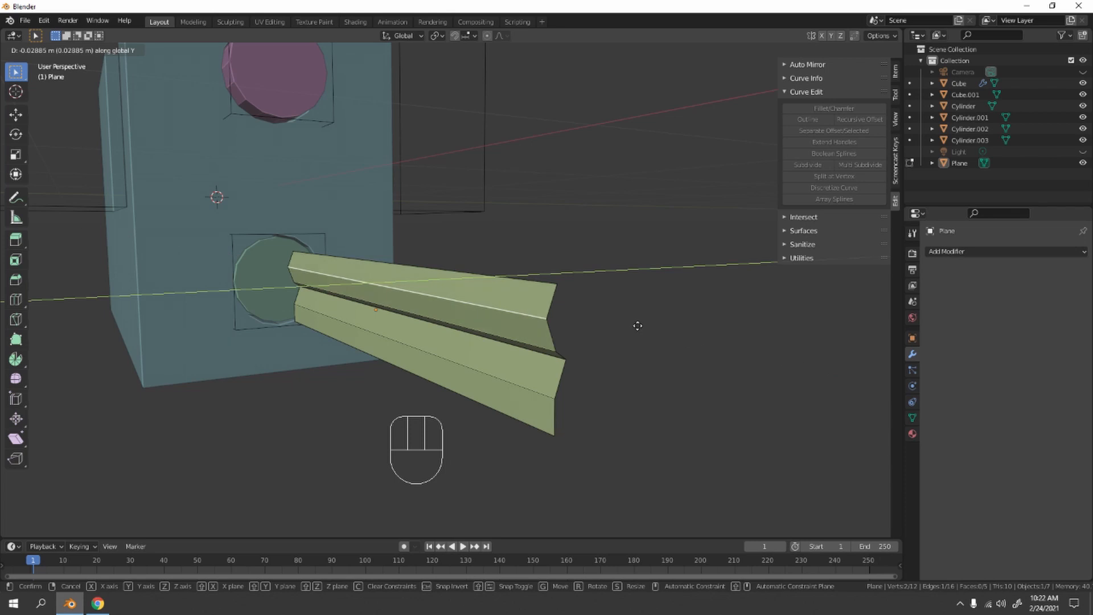
{"action": "left_click", "coordinate": [634, 323]}
Select the strip's entire mesh and add a Solidify modifier with a thickness of 0.02 m
{"action": "scroll", "coordinate": [592, 313], "scroll_direction": "down", "scroll_amount": 4}
{"action": "mouse_move", "coordinate": [547, 306]}
{"action": "middle_mouse_down"}
{"action": "mouse_move", "coordinate": [487, 300]}
{"action": "mouse_move", "coordinate": [505, 285]}
{"action": "mouse_move", "coordinate": [527, 307]}
{"action": "mouse_move", "coordinate": [615, 314]}
{"action": "mouse_move", "coordinate": [551, 313]}
{"action": "middle_mouse_up"}
{"action": "scroll", "coordinate": [599, 315], "scroll_direction": "up", "scroll_amount": 4}
{"action": "scroll", "coordinate": [590, 315], "scroll_direction": "up", "scroll_amount": 4}
{"action": "middle_click_drag", "start_coordinate": [550, 313], "coordinate": [531, 307]}
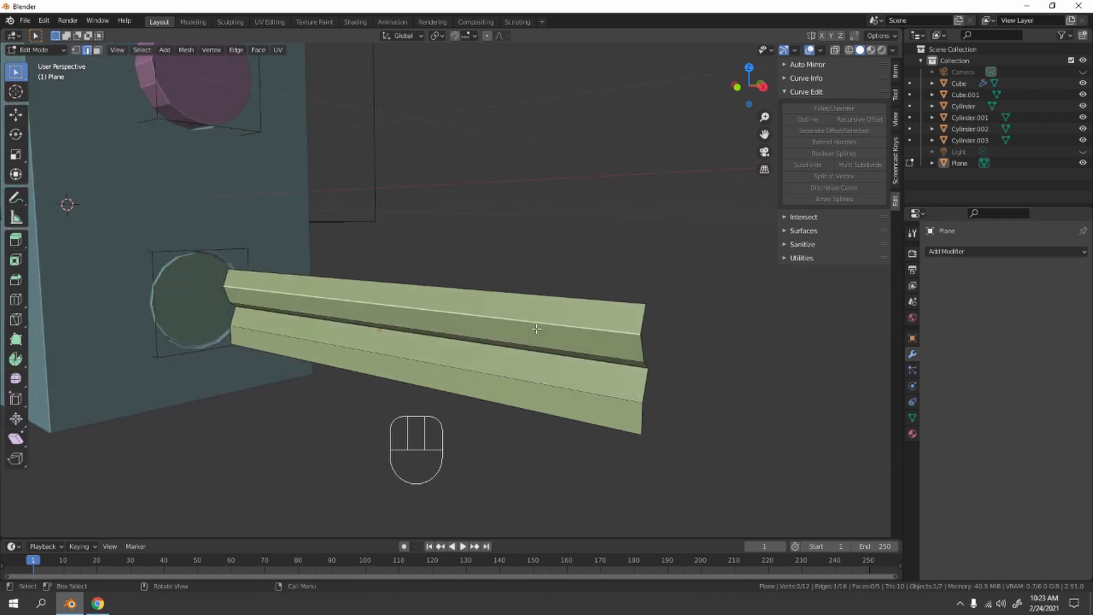
{"action": "key", "text": "a"}
{"action": "left_click", "coordinate": [985, 251]}
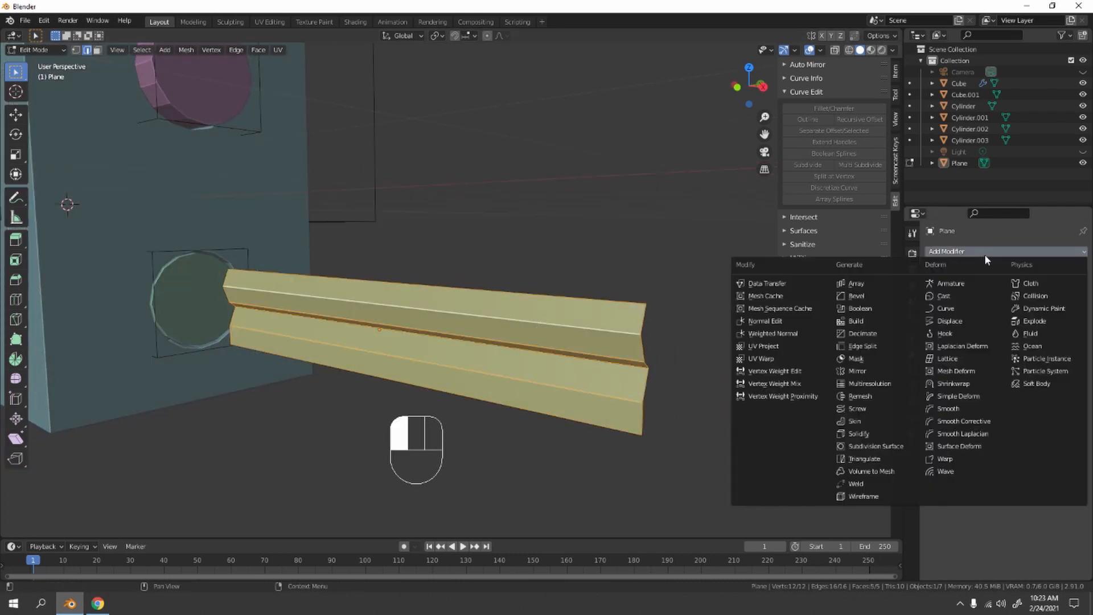
{"action": "left_click", "coordinate": [899, 432]}
{"action": "middle_click_drag", "start_coordinate": [722, 352], "coordinate": [662, 295]}
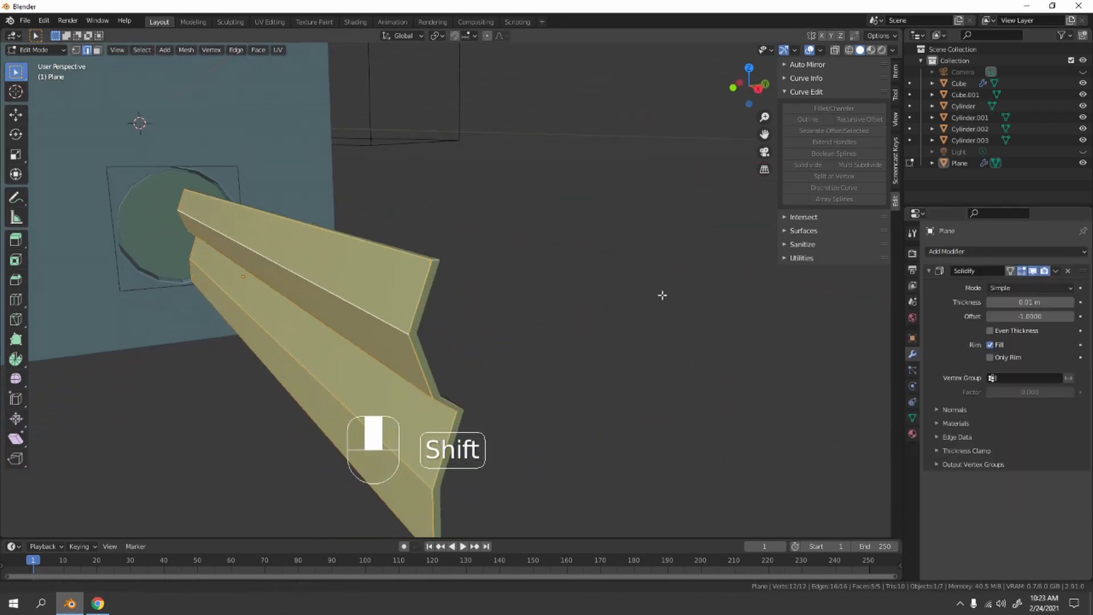
{"action": "left_click", "coordinate": [1072, 302]}
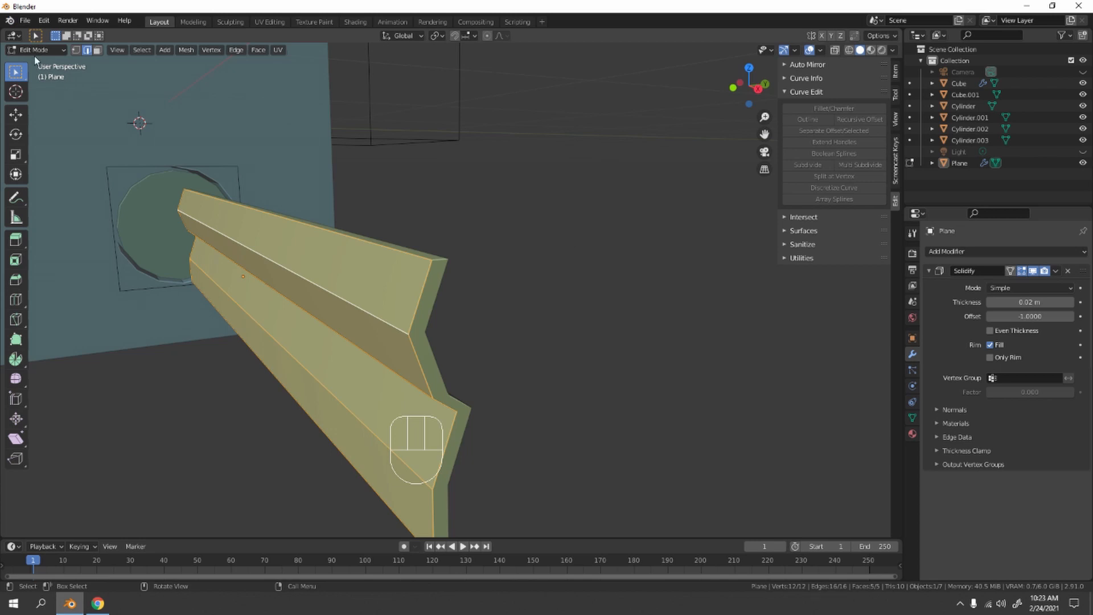
Return to Object Mode, select the strip and apply its Solidify modifier
{"action": "left_click", "coordinate": [1055, 270]}
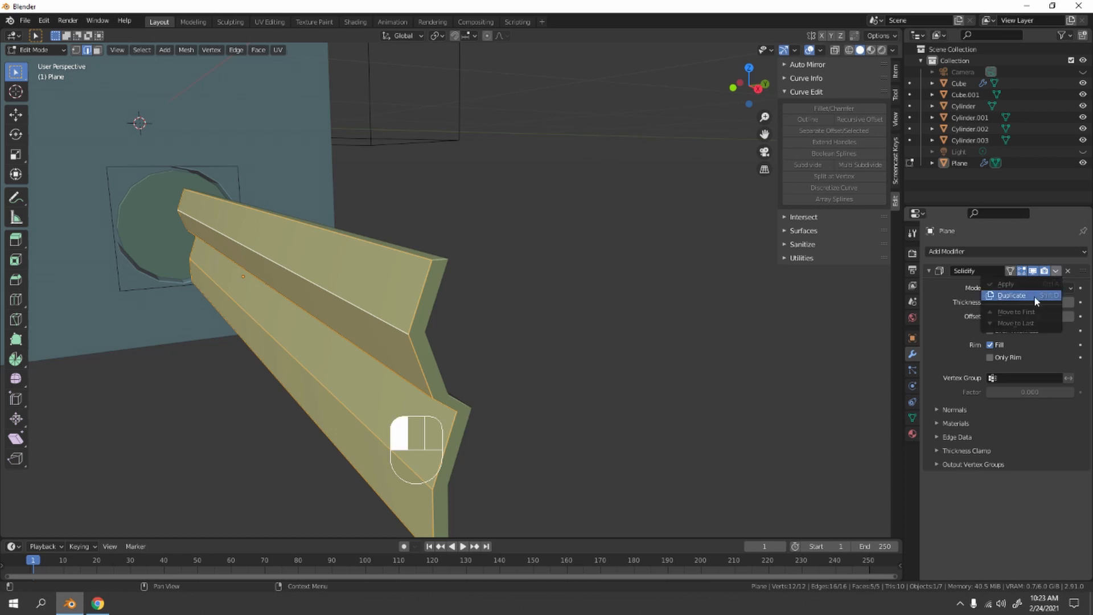
{"action": "key", "text": "Tab"}
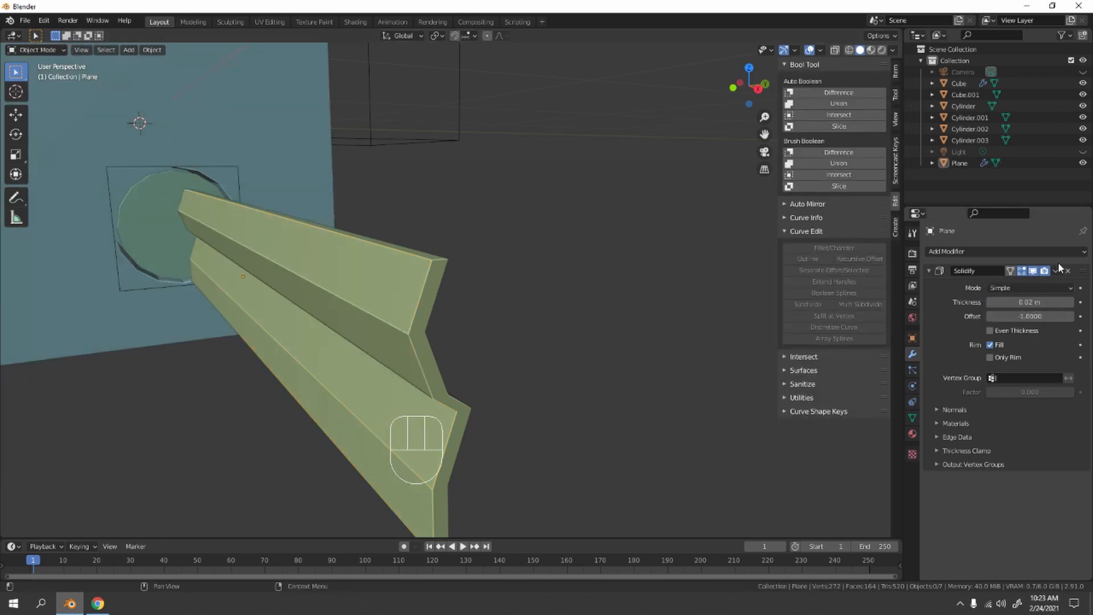
{"action": "left_click", "coordinate": [365, 310]}
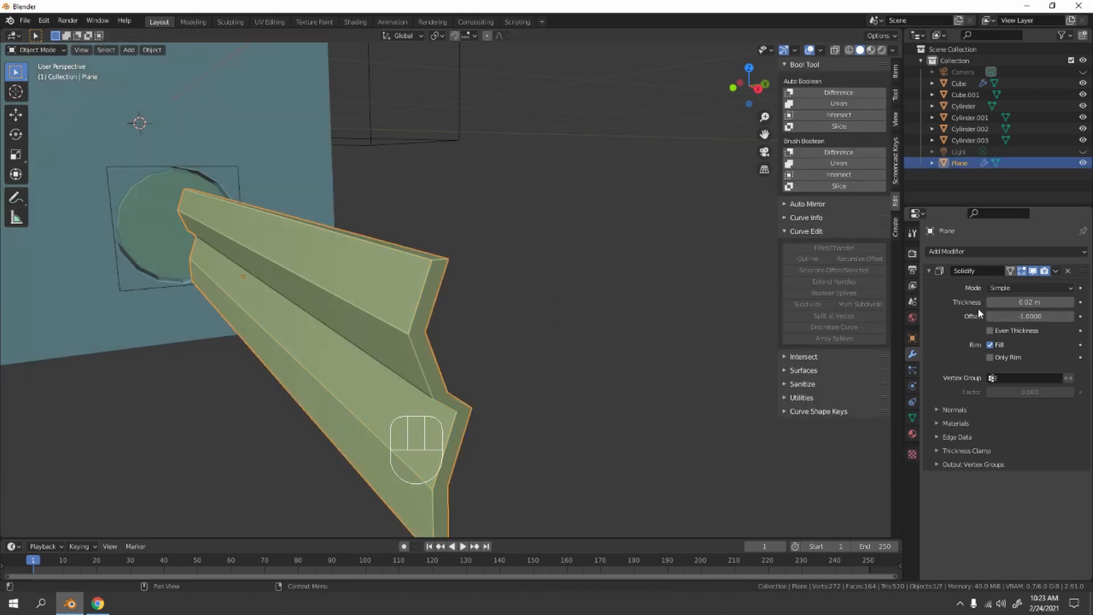
{"action": "left_click", "coordinate": [1054, 271]}
{"action": "left_click", "coordinate": [1015, 283]}
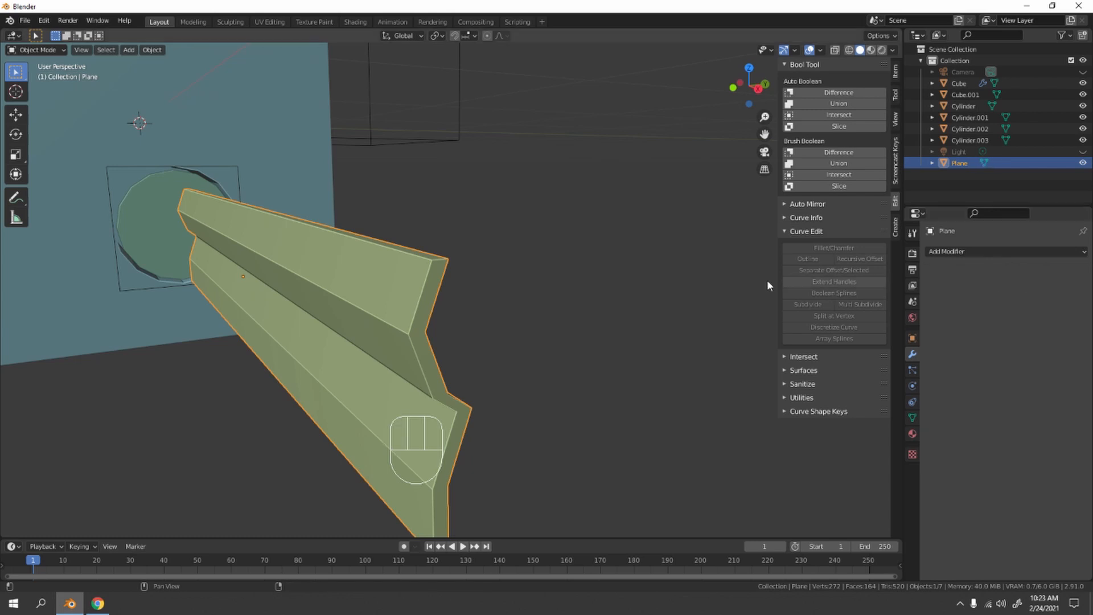
Move the folded strip about -0.34 m along global X so its end passes into the keyhole disc
{"action": "middle_click_drag", "start_coordinate": [408, 306], "coordinate": [402, 348]}
{"action": "middle_click_drag", "start_coordinate": [398, 459], "coordinate": [503, 347], "text": "shift"}
{"action": "scroll", "coordinate": [503, 362], "scroll_direction": "up", "scroll_amount": 3}
{"action": "scroll", "coordinate": [501, 343], "scroll_direction": "down", "scroll_amount": 4}
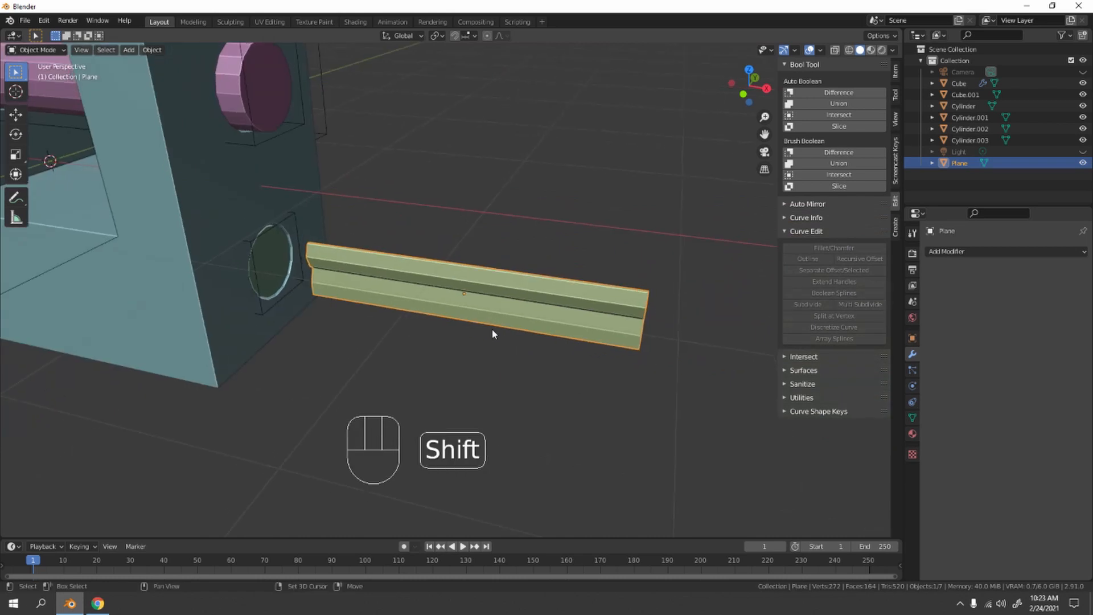
{"action": "key", "text": "g"}
{"action": "key", "text": "x"}
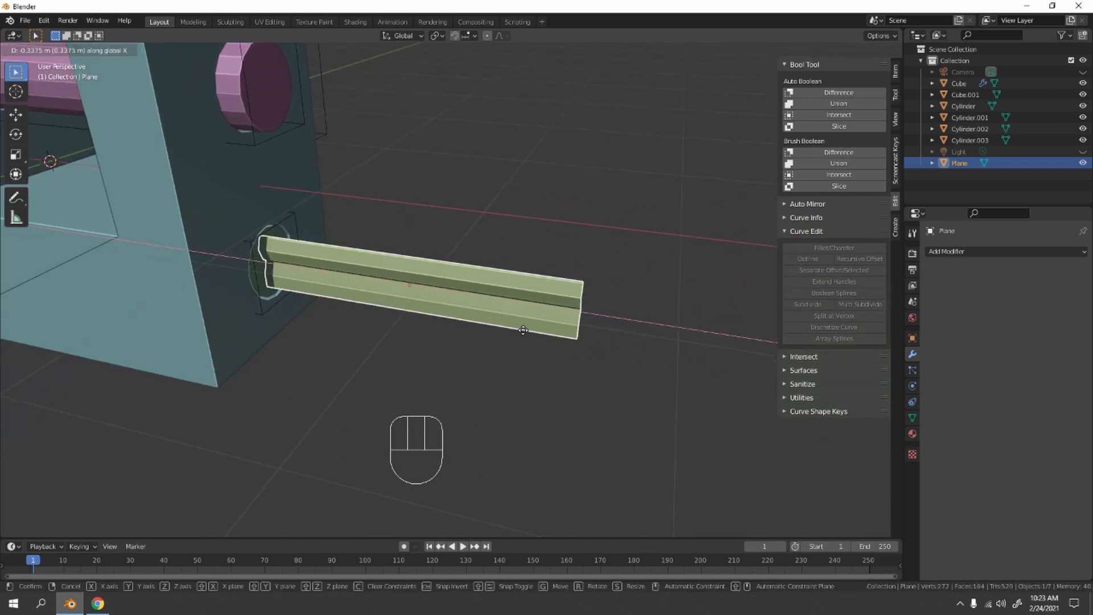
{"action": "left_click", "coordinate": [523, 330]}
{"action": "left_click", "coordinate": [518, 200]}
{"action": "mouse_move", "coordinate": [517, 201]}
{"action": "middle_mouse_down"}
{"action": "mouse_move", "coordinate": [354, 192]}
{"action": "mouse_move", "coordinate": [474, 174]}
{"action": "mouse_move", "coordinate": [483, 200]}
{"action": "mouse_move", "coordinate": [511, 214]}
{"action": "middle_mouse_up"}
{"action": "scroll", "coordinate": [474, 175], "scroll_direction": "up", "scroll_amount": 4}
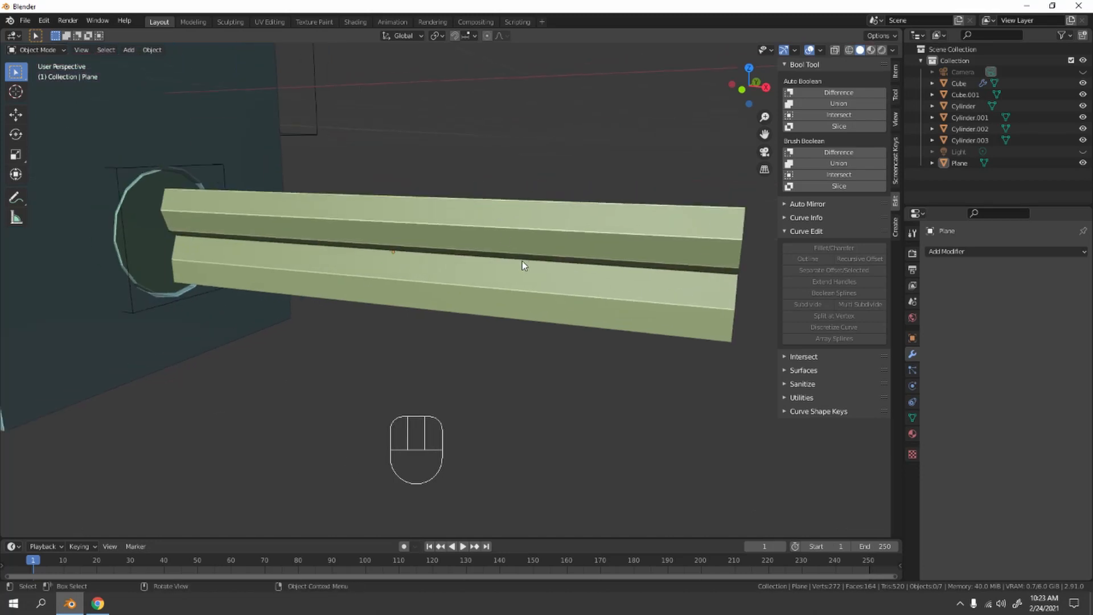
Duplicate the folded strip and move the copy about 0.96 m along global X
{"action": "left_click", "coordinate": [609, 283]}
{"action": "scroll", "coordinate": [608, 283], "scroll_direction": "down", "scroll_amount": 4}
{"action": "middle_click_drag", "start_coordinate": [608, 283], "coordinate": [534, 283], "text": "shift"}
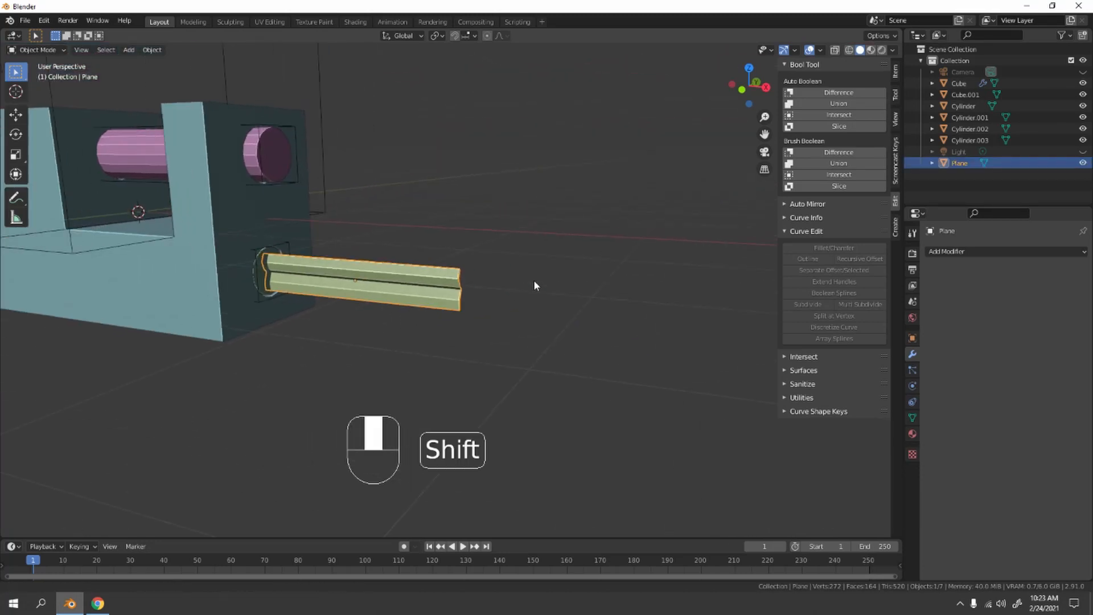
{"action": "key", "text": "shift+d"}
{"action": "key", "text": "x"}
{"action": "left_click", "coordinate": [636, 311]}
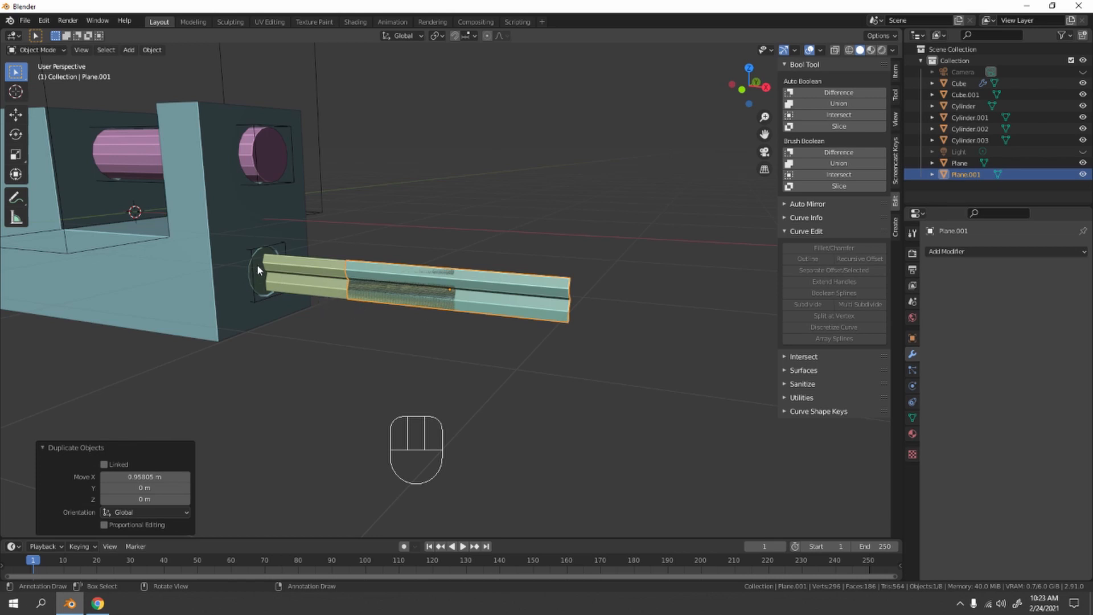
Scale the duplicate strip to about 0.47 along global X and move it about 0.73 m along the same axis
{"action": "scroll", "coordinate": [310, 275], "scroll_direction": "up", "scroll_amount": 4}
{"action": "middle_click_drag", "start_coordinate": [324, 281], "coordinate": [418, 295], "text": "shift"}
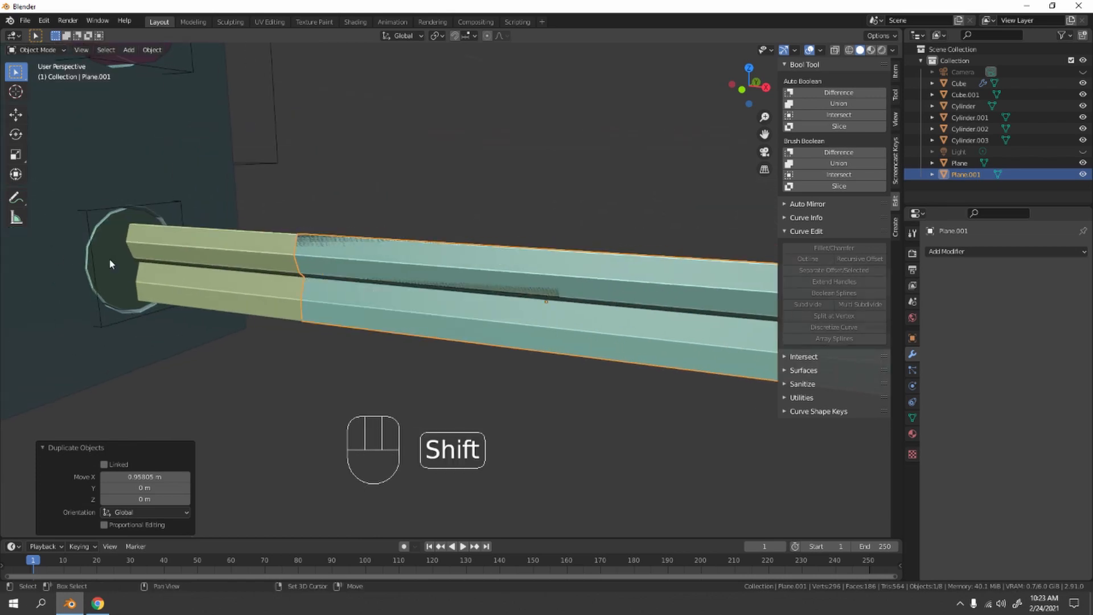
{"action": "middle_click_drag", "start_coordinate": [140, 277], "coordinate": [176, 310], "text": "shift"}
{"action": "scroll", "coordinate": [592, 320], "scroll_direction": "down", "scroll_amount": 4}
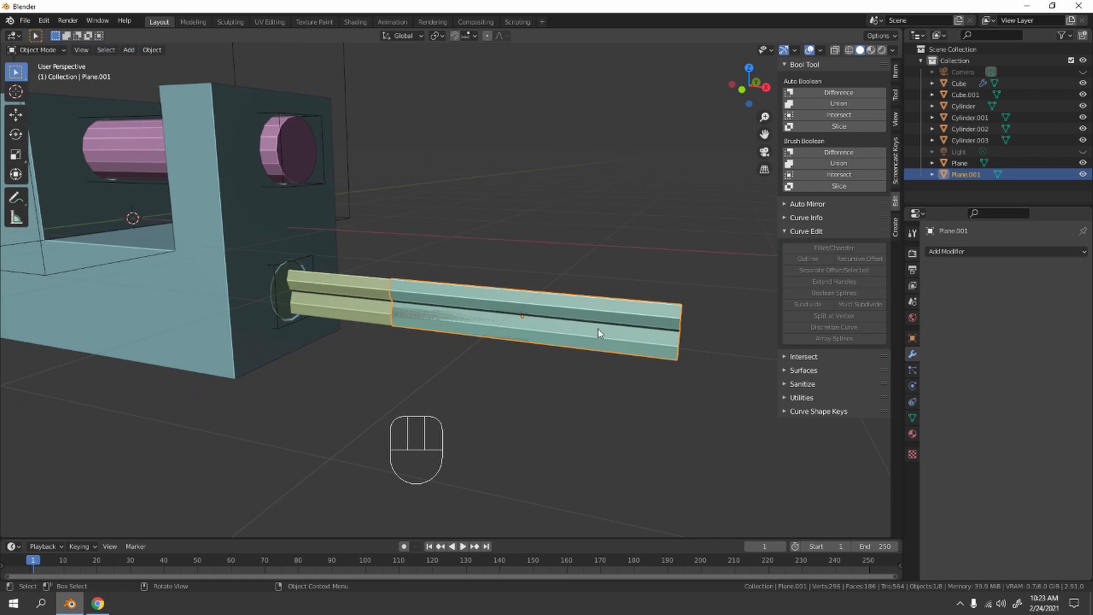
{"action": "key", "text": "s"}
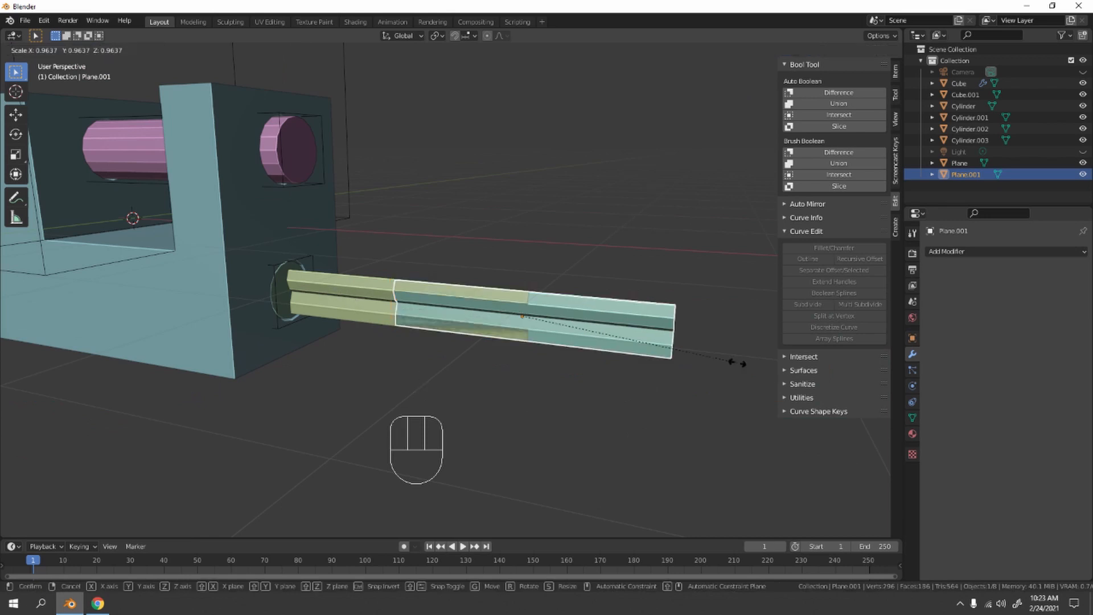
{"action": "key", "text": "x"}
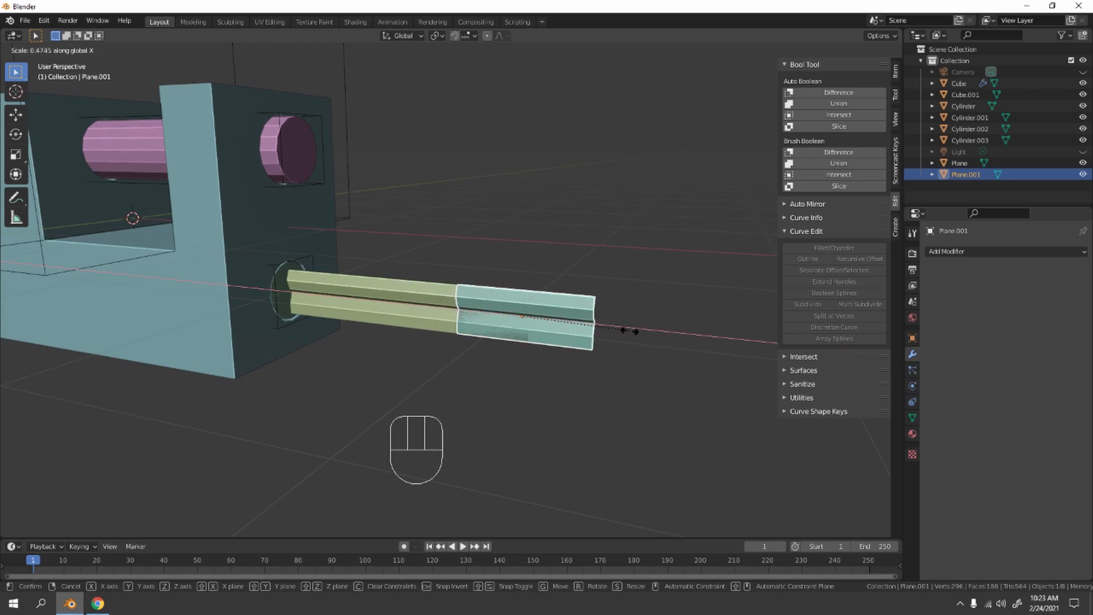
{"action": "left_click", "coordinate": [629, 330]}
{"action": "key", "text": "g"}
{"action": "key", "text": "x"}
{"action": "left_click", "coordinate": [739, 377]}
Cut the original strip's profile out of the keyhole disc with a Bool Tool Brush Boolean Difference
{"action": "middle_click_drag", "start_coordinate": [739, 378], "coordinate": [535, 306]}
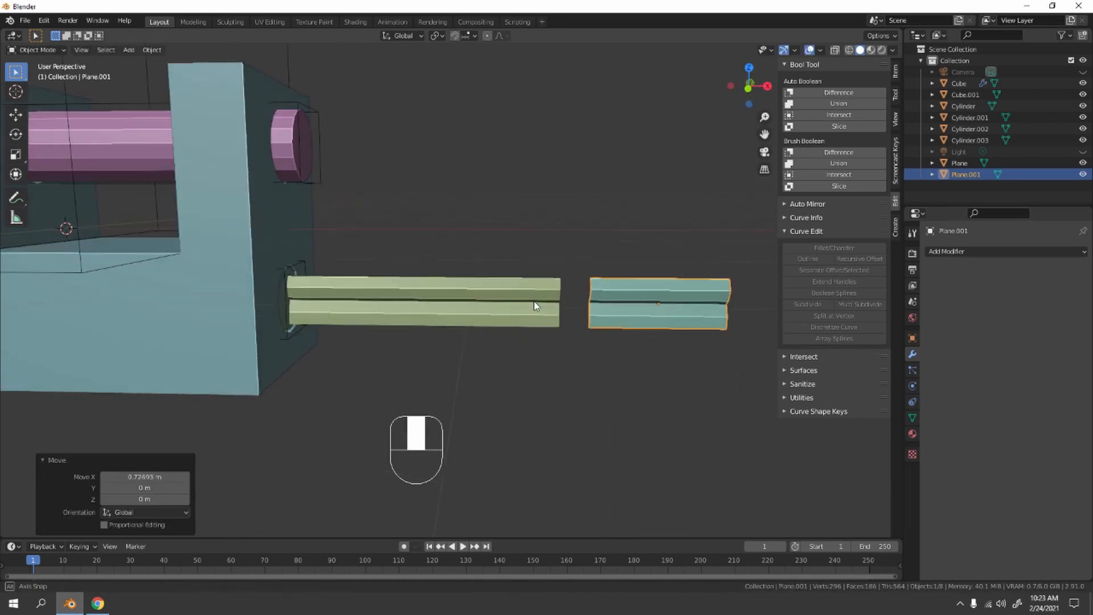
{"action": "scroll", "coordinate": [535, 305], "scroll_direction": "up", "scroll_amount": 4}
{"action": "middle_click_drag", "start_coordinate": [407, 325], "coordinate": [491, 331], "text": "shift"}
{"action": "left_click", "coordinate": [194, 272]}
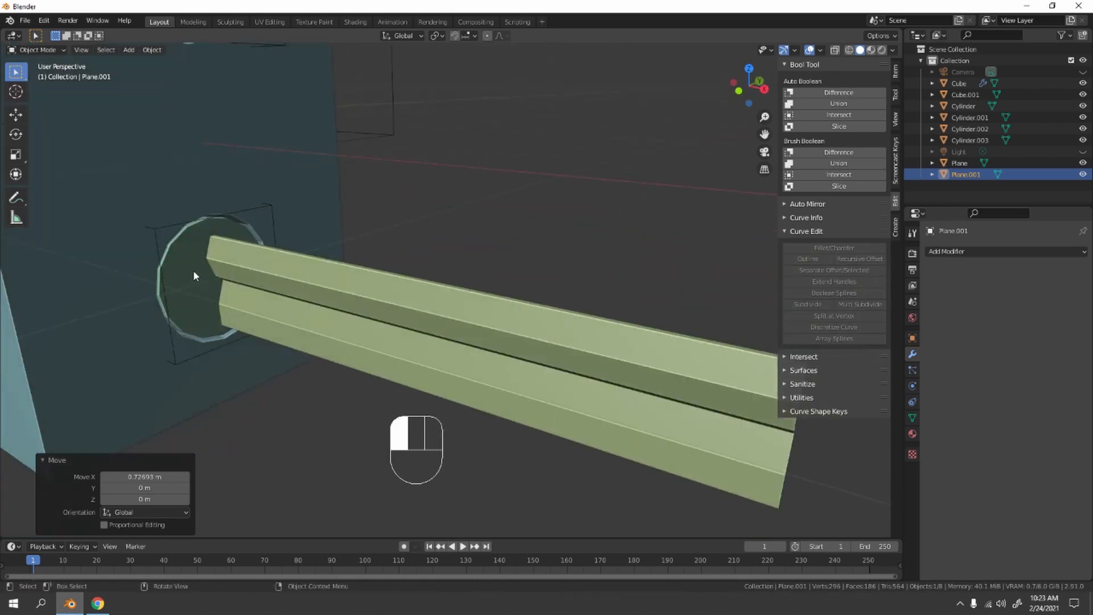
{"action": "left_click", "coordinate": [296, 282], "text": "shift"}
{"action": "left_click", "coordinate": [186, 266], "text": "shift"}
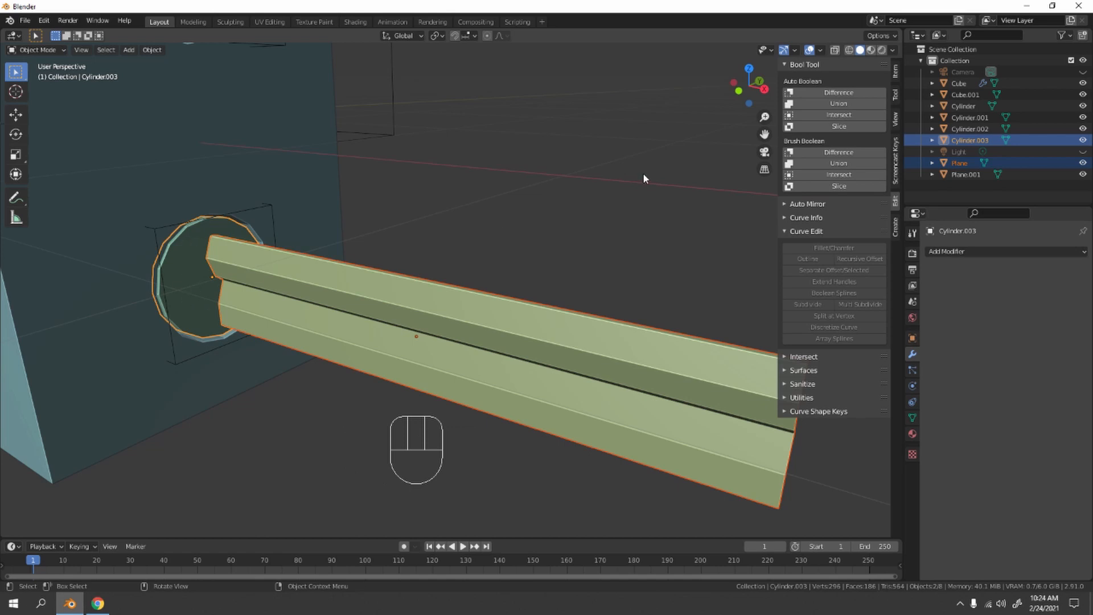
{"action": "left_click", "coordinate": [853, 152]}
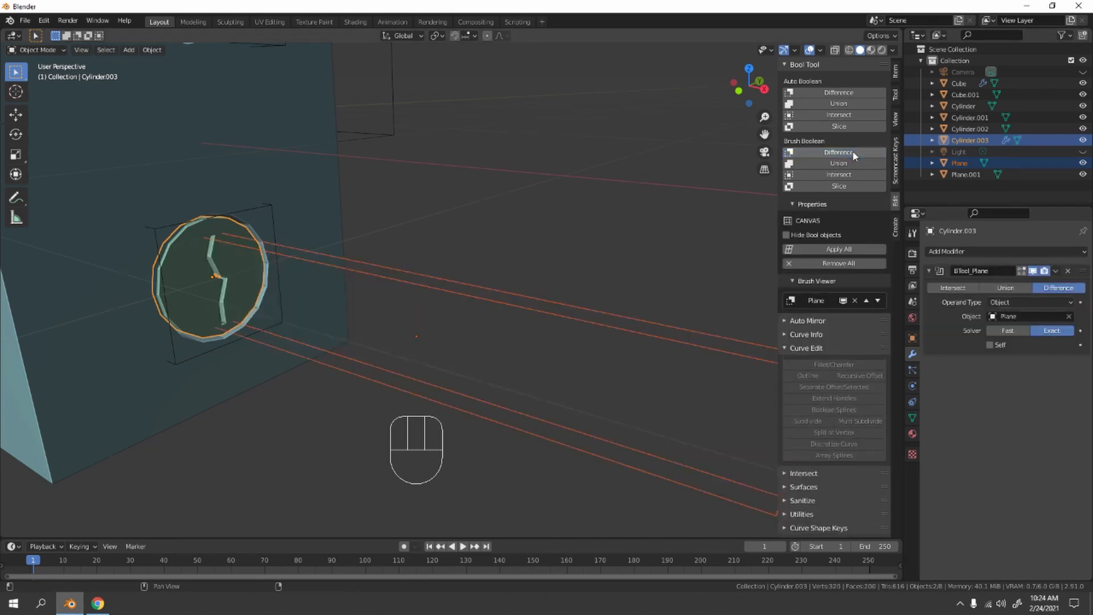
{"action": "left_click", "coordinate": [532, 156]}
Move the duplicate strip about -1.57 m along global X, back toward the keyhole disc
{"action": "middle_click_drag", "start_coordinate": [531, 156], "coordinate": [458, 190]}
{"action": "scroll", "coordinate": [458, 190], "scroll_direction": "down", "scroll_amount": 3}
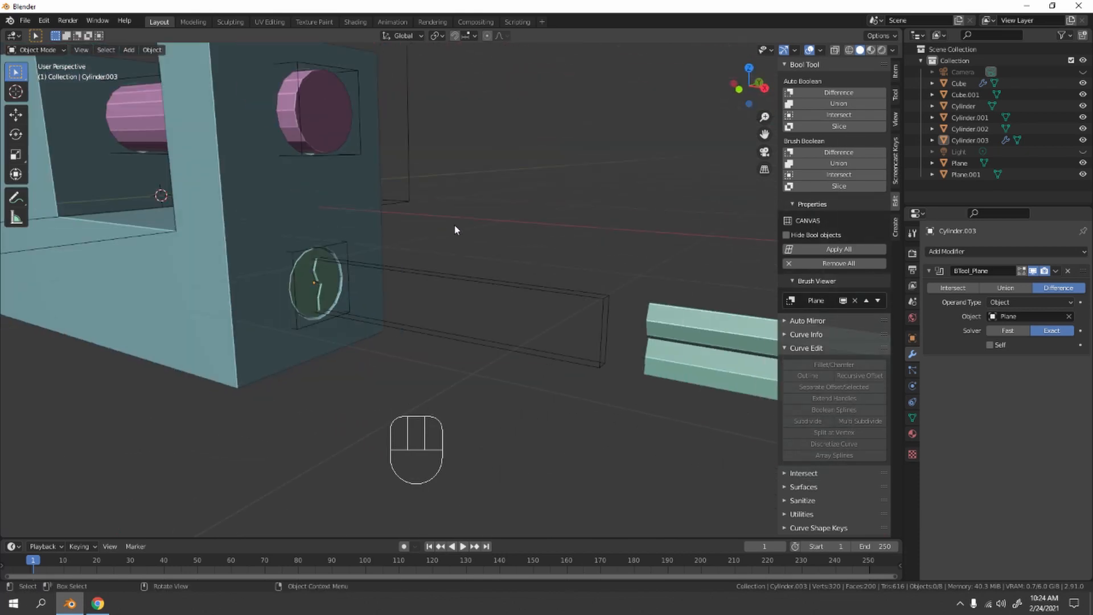
{"action": "left_click", "coordinate": [700, 357]}
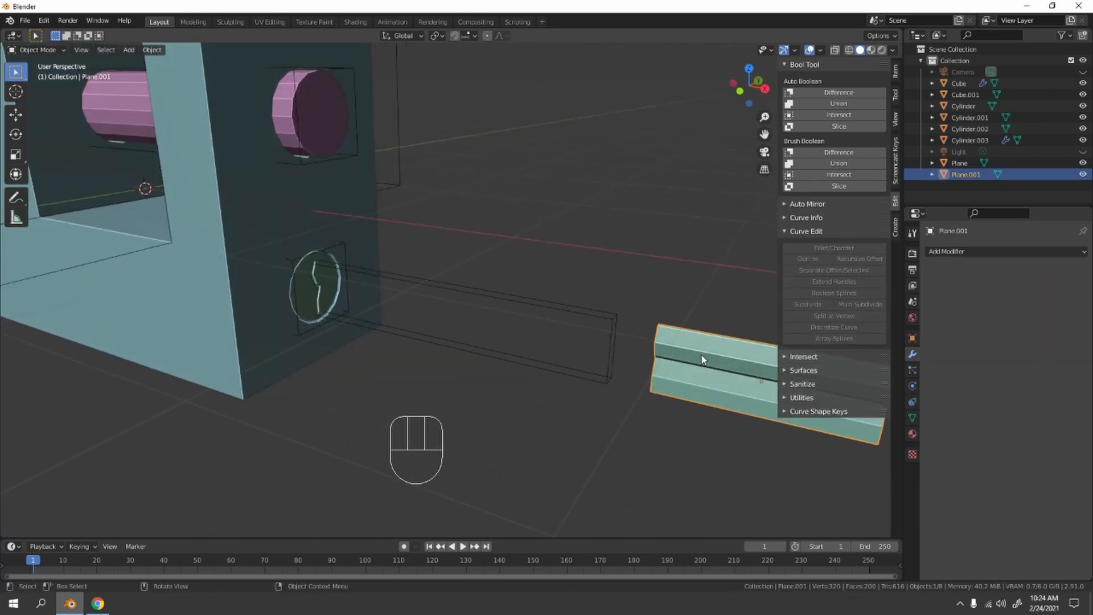
{"action": "key", "text": "g"}
{"action": "right_click", "coordinate": [701, 354]}
{"action": "left_click", "coordinate": [701, 388]}
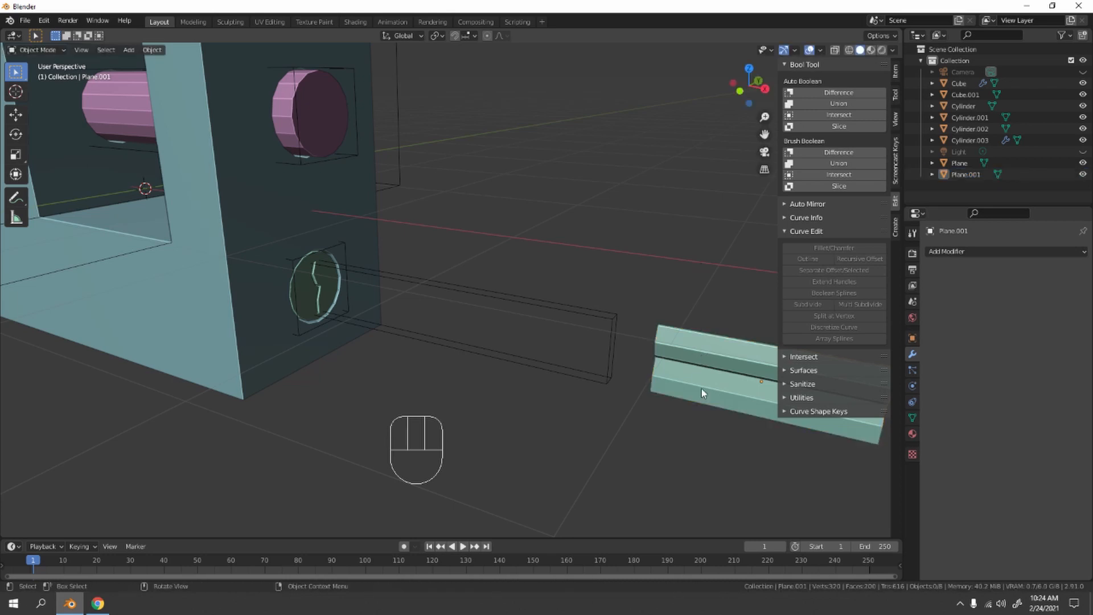
{"action": "left_click", "coordinate": [701, 388]}
{"action": "key", "text": "g"}
{"action": "key", "text": "x"}
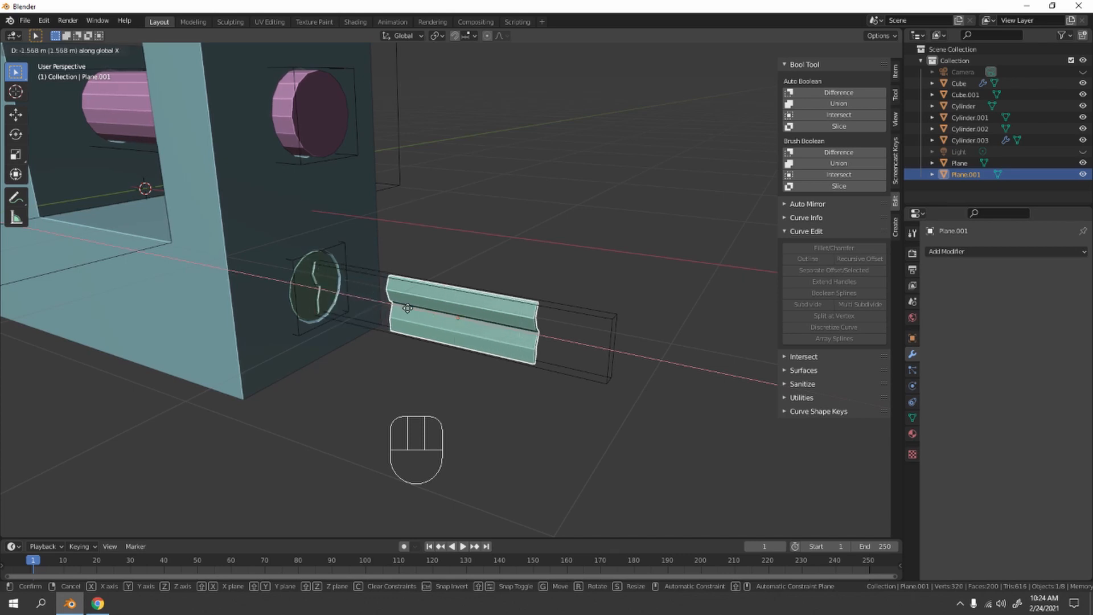
{"action": "left_click", "coordinate": [407, 308]}
{"action": "left_click", "coordinate": [481, 213]}
Switch to the front orthographic view and add a torus mesh with default settings
{"action": "middle_click_drag", "start_coordinate": [481, 213], "coordinate": [407, 228]}
{"action": "key", "text": "KP_1"}
{"action": "scroll", "coordinate": [575, 191], "scroll_direction": "up", "scroll_amount": 5}
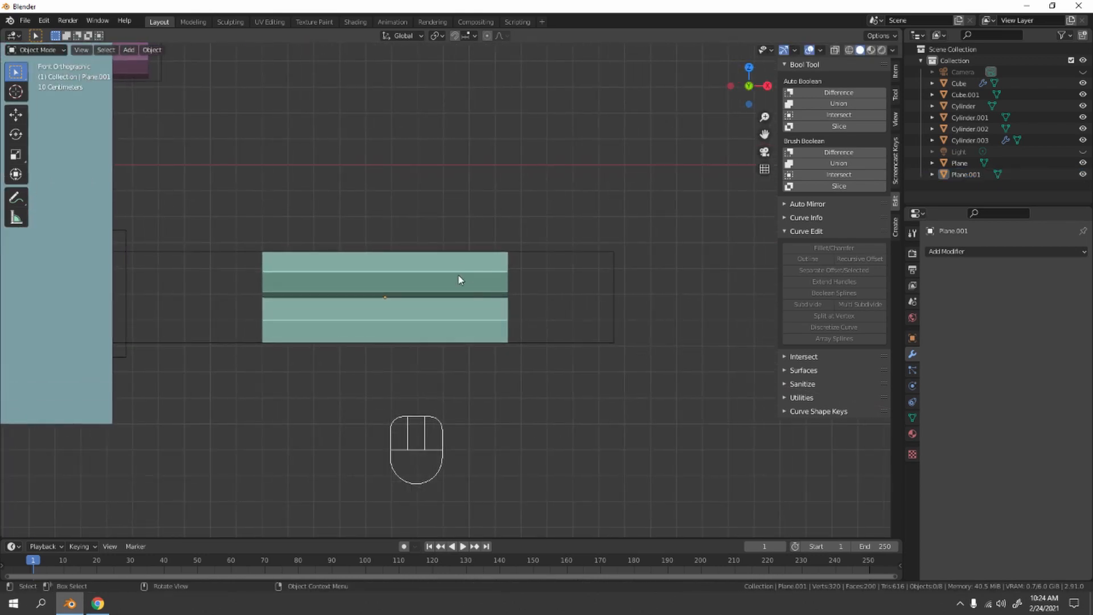
{"action": "scroll", "coordinate": [497, 196], "scroll_direction": "down", "scroll_amount": 1}
{"action": "key", "text": "shift+a"}
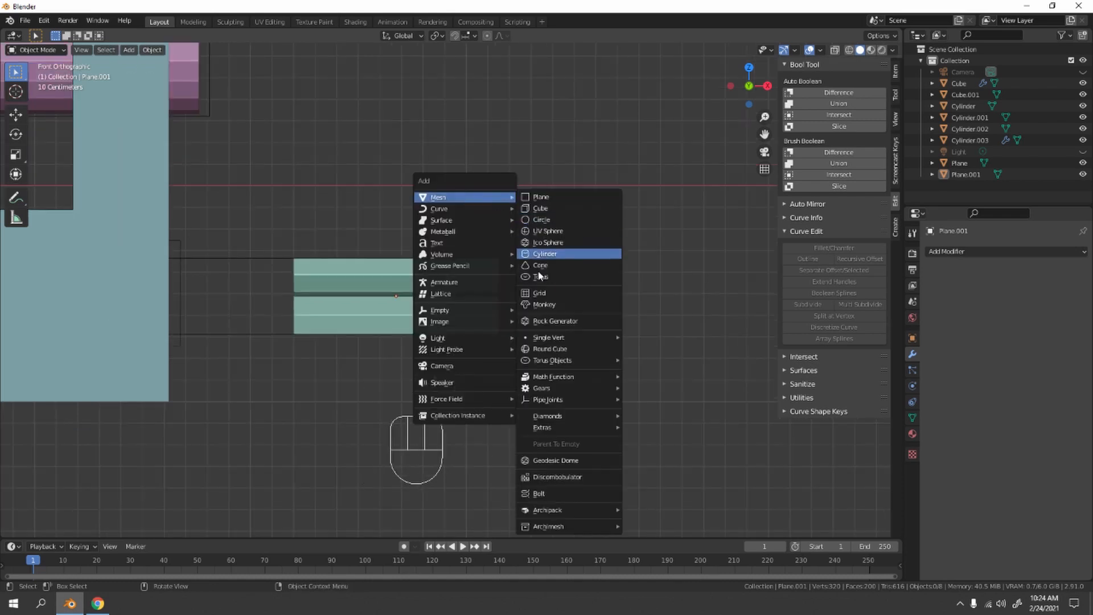
{"action": "left_click", "coordinate": [571, 281]}
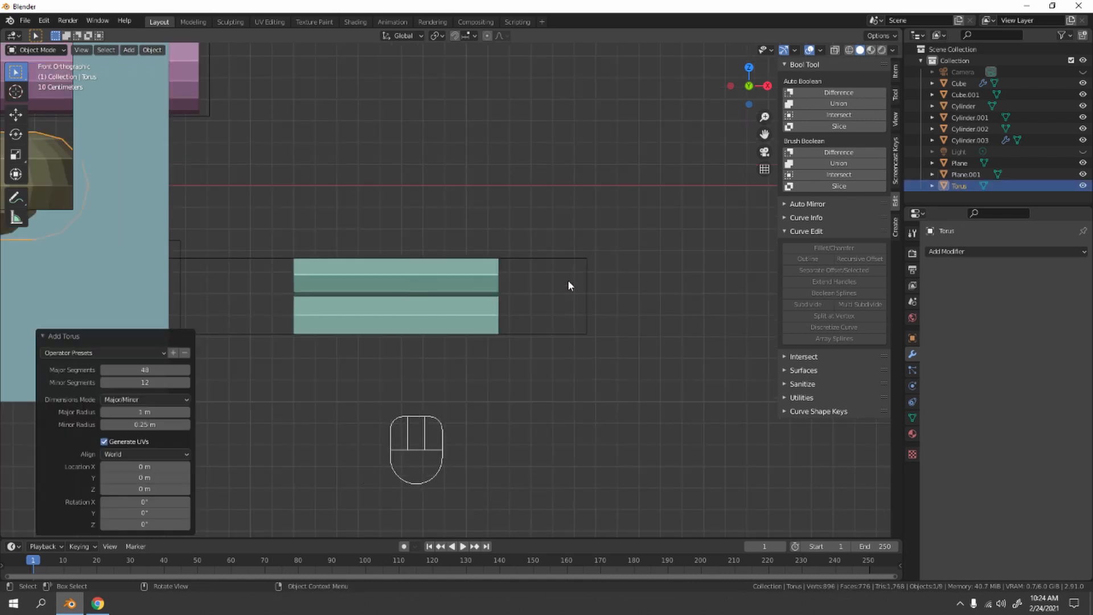
{"action": "scroll", "coordinate": [485, 273], "scroll_direction": "down", "scroll_amount": 4}
{"action": "left_click_drag", "start_coordinate": [145, 371], "coordinate": [145, 371]}
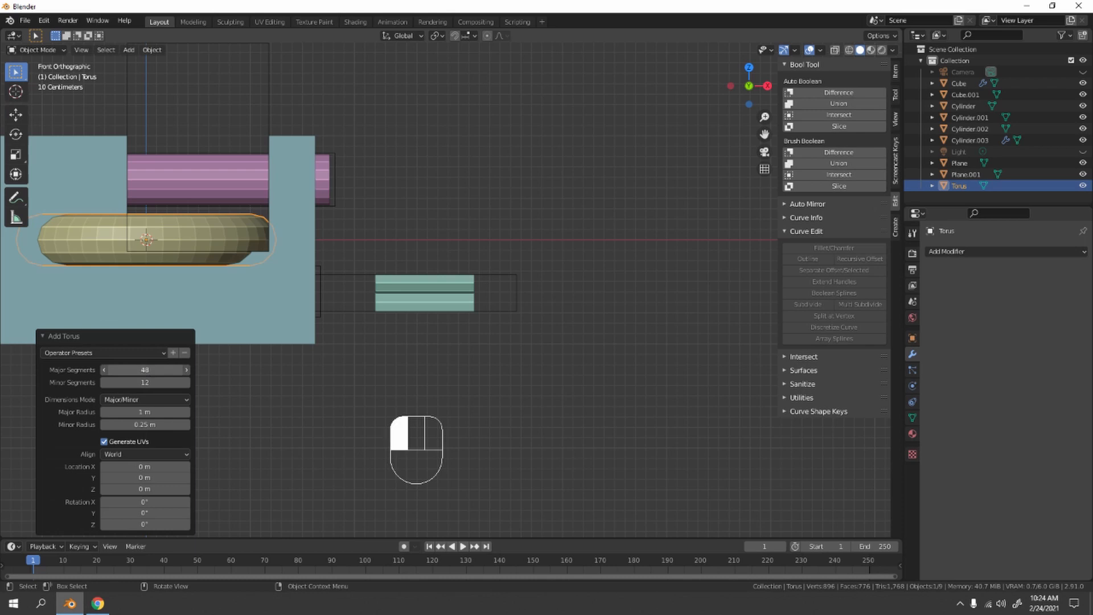
{"action": "left_click", "coordinate": [221, 261]}
Rotate the torus 90° about global X and move it along global X beyond the free end of the duplicate strip
{"action": "type", "text": "r"}
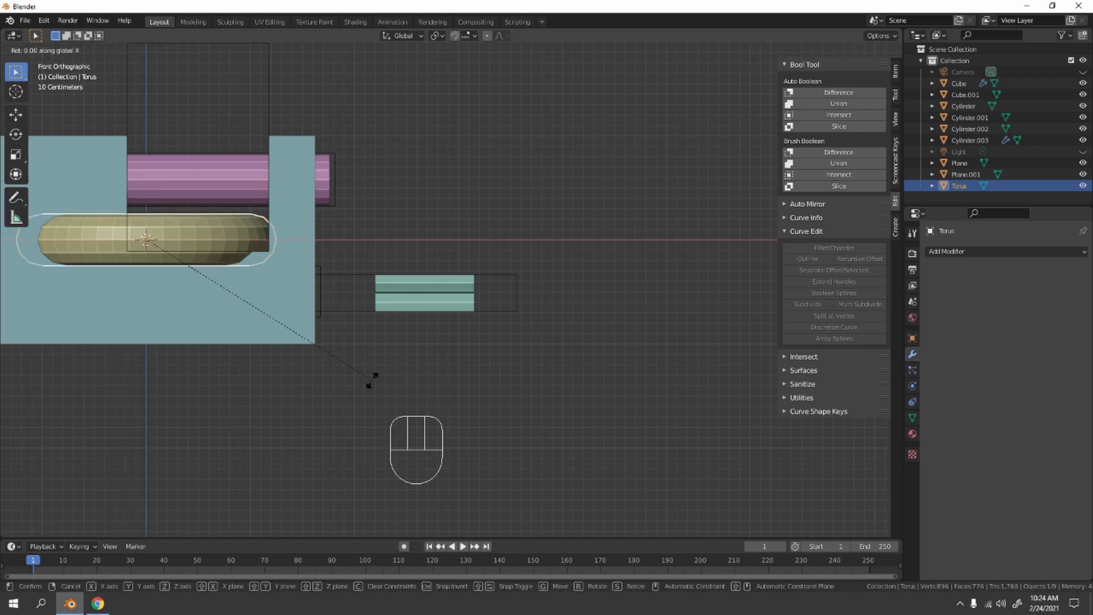
{"action": "type", "text": "90"}
{"action": "key", "text": "Return"}
{"action": "key", "text": "g"}
{"action": "key", "text": "x"}
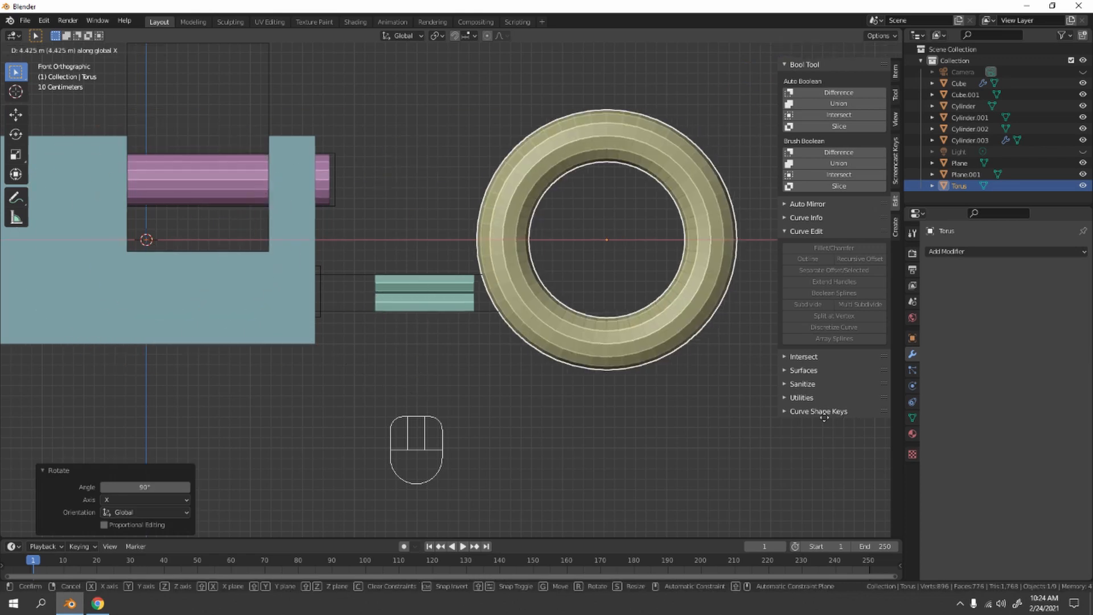
{"action": "left_click", "coordinate": [796, 421]}
Scale the torus uniformly to about 0.402 and move it about -0.53 m along global Z to the strip's height
{"action": "key", "text": "s"}
{"action": "left_click", "coordinate": [664, 349]}
{"action": "key", "text": "g"}
{"action": "key", "text": "z"}
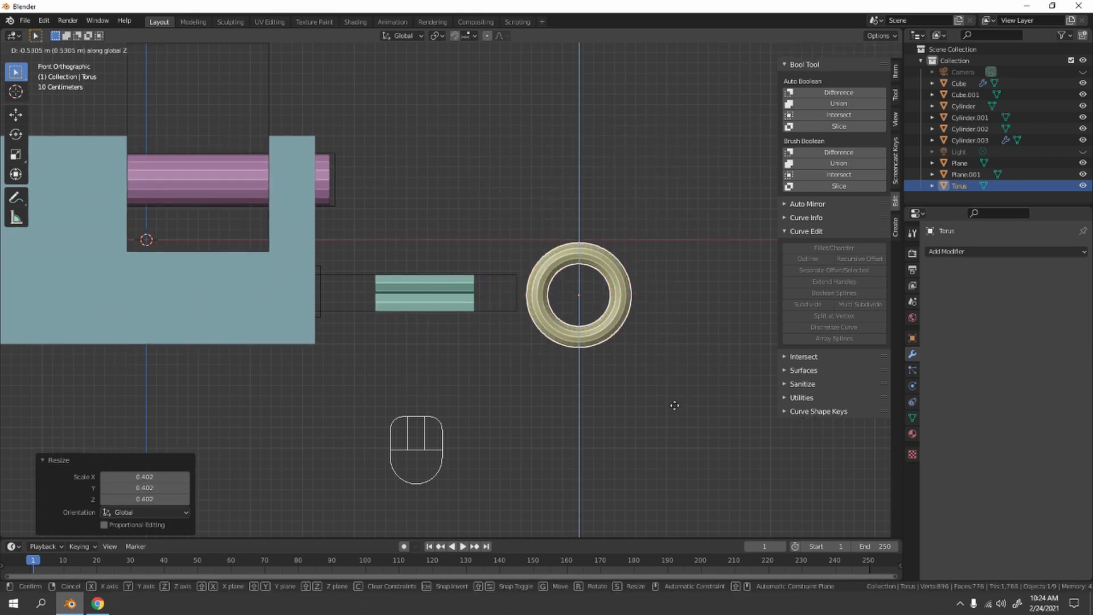
{"action": "left_click", "coordinate": [674, 405]}
Move the torus about -0.57 m along global X onto the strip's end and raise it about 0.11 m along global Z
{"action": "key", "text": "g"}
{"action": "key", "text": "x"}
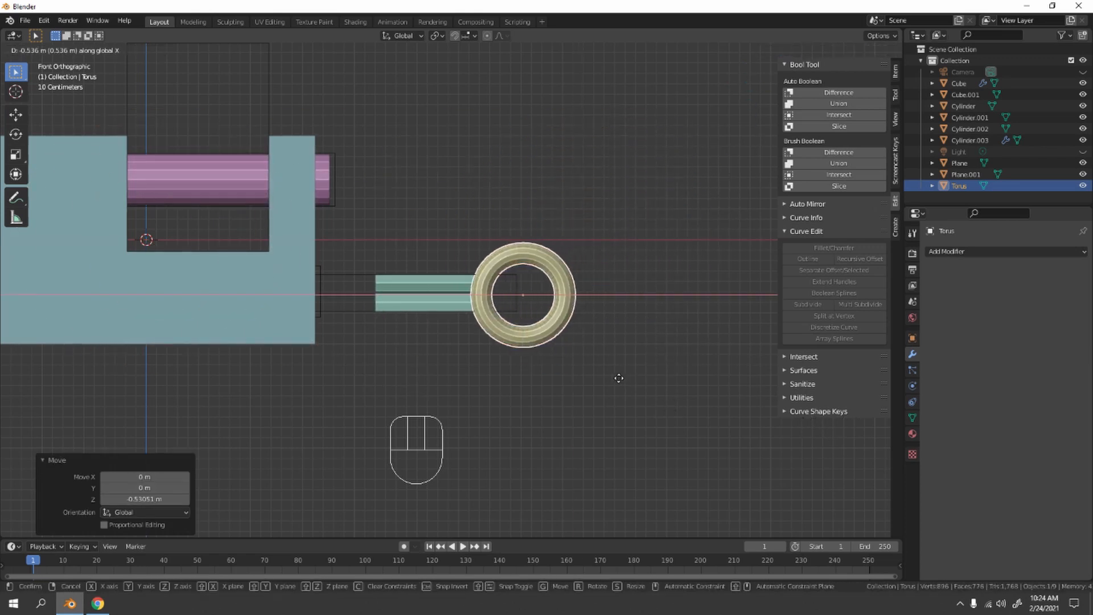
{"action": "left_click", "coordinate": [610, 373]}
{"action": "scroll", "coordinate": [609, 316], "scroll_direction": "up", "scroll_amount": 3}
{"action": "middle_click_drag", "start_coordinate": [590, 315], "coordinate": [521, 279], "text": "shift"}
{"action": "key", "text": "s"}
{"action": "key", "text": "z"}
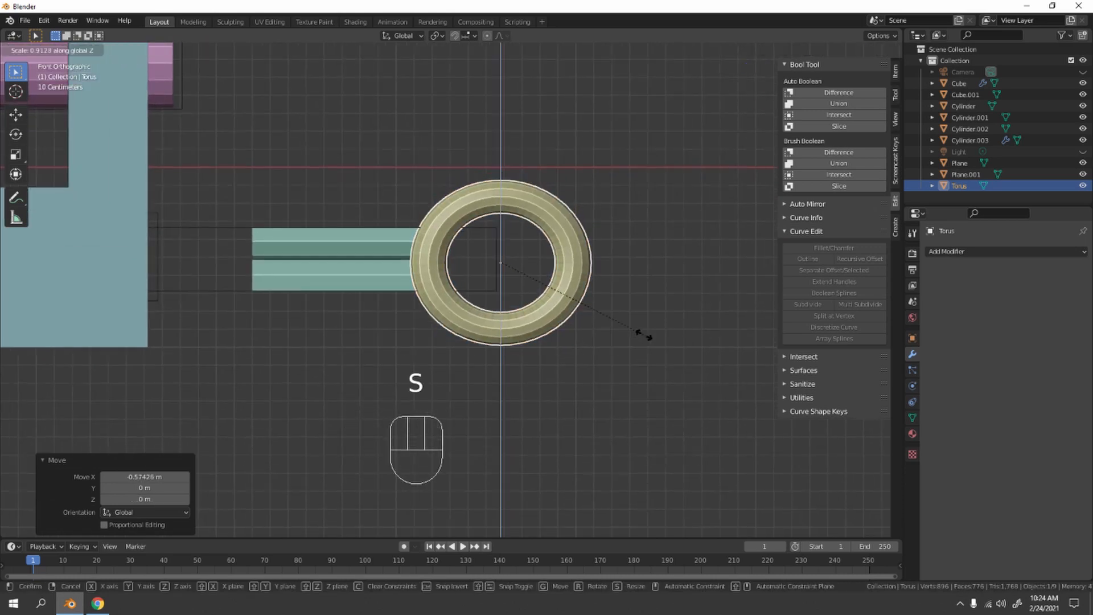
{"action": "key", "text": "g"}
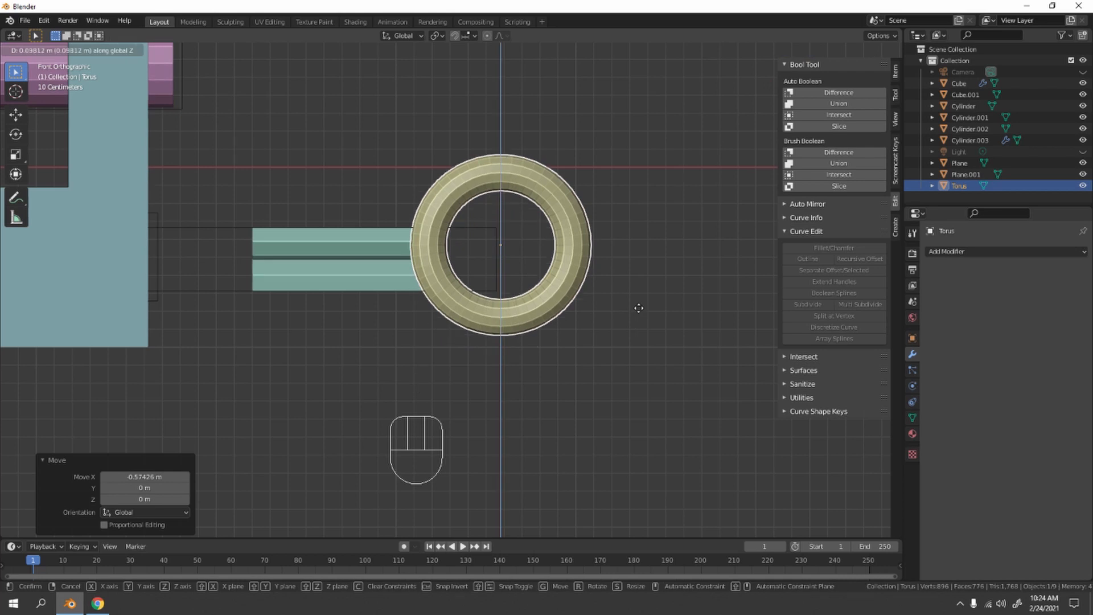
{"action": "left_click", "coordinate": [638, 308]}
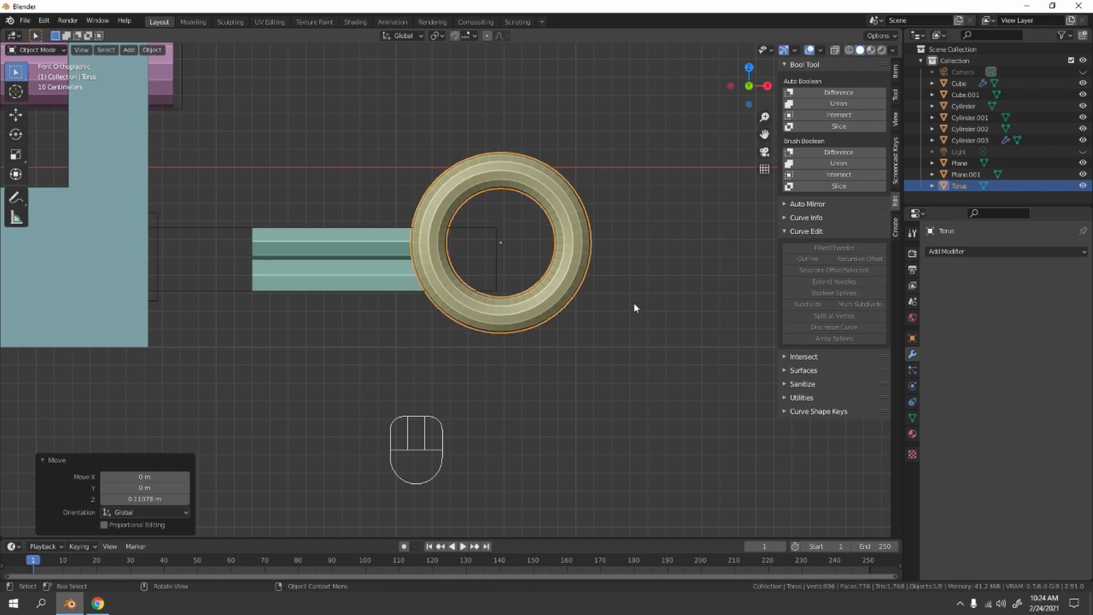
Examine the lock body, keyhole disc and key with its ring handle from several angles and distances
{"action": "scroll", "coordinate": [649, 256], "scroll_direction": "down", "scroll_amount": 4}
{"action": "middle_click_drag", "start_coordinate": [655, 227], "coordinate": [651, 260]}
{"action": "scroll", "coordinate": [473, 341], "scroll_direction": "up", "scroll_amount": 5}
{"action": "middle_click_drag", "start_coordinate": [473, 340], "coordinate": [571, 301], "text": "shift"}
{"action": "middle_click_drag", "start_coordinate": [493, 309], "coordinate": [478, 285]}
{"action": "scroll", "coordinate": [383, 282], "scroll_direction": "up", "scroll_amount": 2}
{"action": "scroll", "coordinate": [361, 261], "scroll_direction": "down", "scroll_amount": 4}
{"action": "middle_click_drag", "start_coordinate": [341, 264], "coordinate": [497, 239]}
{"action": "scroll", "coordinate": [531, 264], "scroll_direction": "down", "scroll_amount": 5}
{"action": "scroll", "coordinate": [466, 256], "scroll_direction": "up", "scroll_amount": 5}
{"action": "scroll", "coordinate": [514, 245], "scroll_direction": "down", "scroll_amount": 5}
{"action": "scroll", "coordinate": [477, 245], "scroll_direction": "up", "scroll_amount": 5}
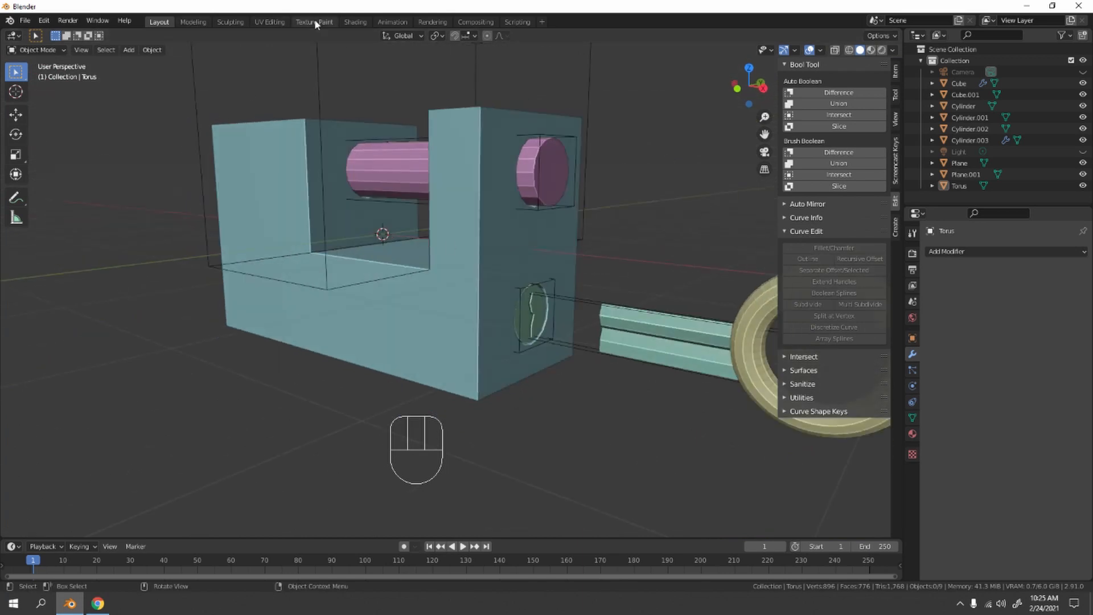
Switch to the Shading workspace, select the lock body and set its material's base color to orange
{"action": "left_click", "coordinate": [355, 22]}
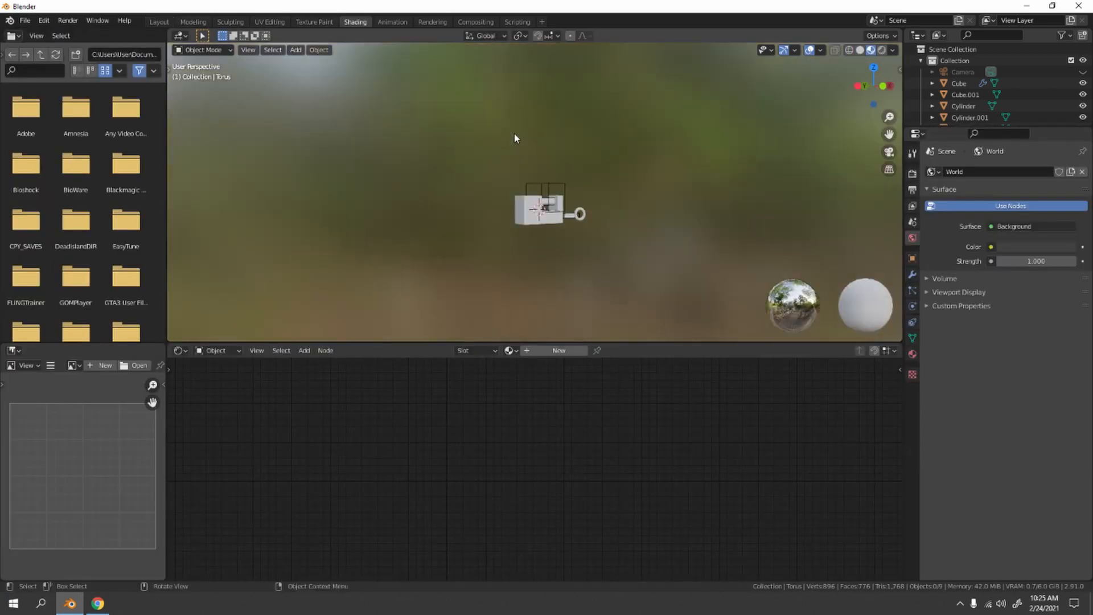
{"action": "scroll", "coordinate": [514, 133], "scroll_direction": "up", "scroll_amount": 8}
{"action": "middle_click_drag", "start_coordinate": [626, 231], "coordinate": [549, 131]}
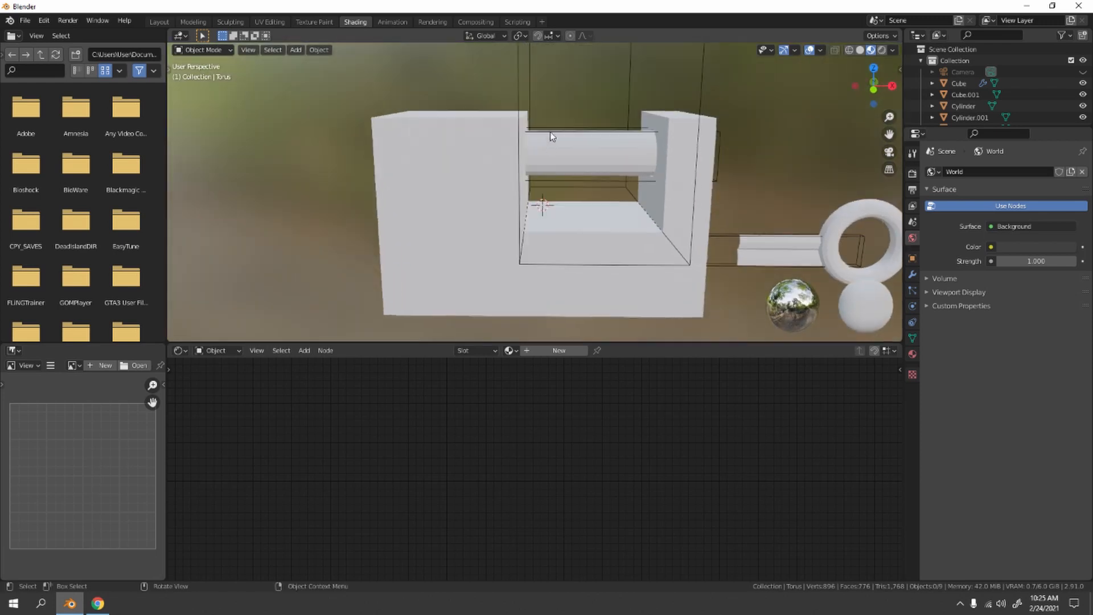
{"action": "left_click", "coordinate": [506, 165]}
{"action": "left_click", "coordinate": [524, 409]}
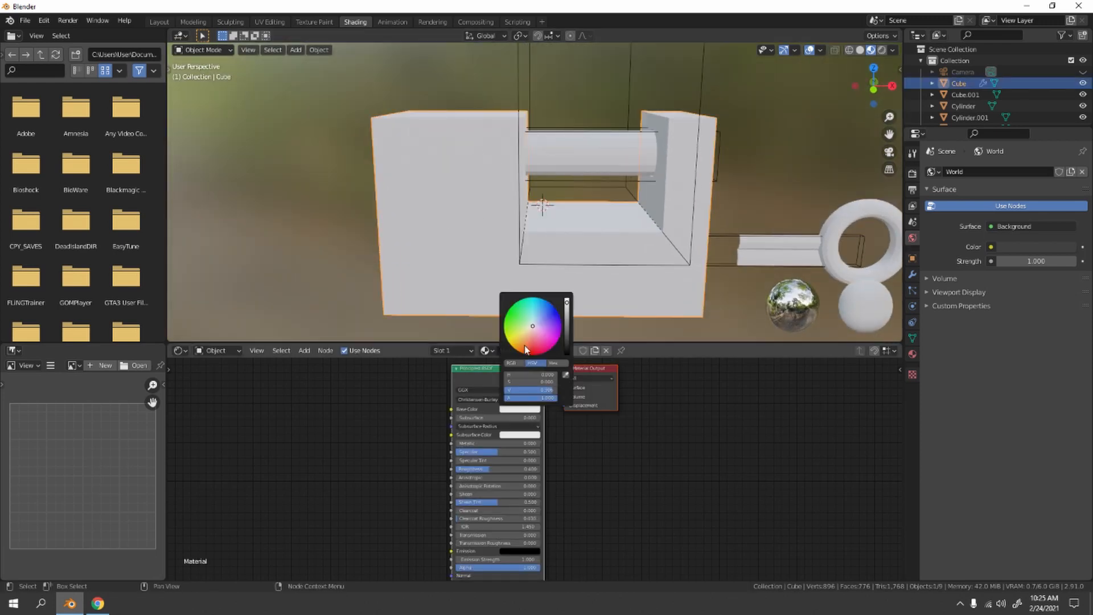
{"action": "left_click_drag", "start_coordinate": [524, 335], "coordinate": [517, 350]}
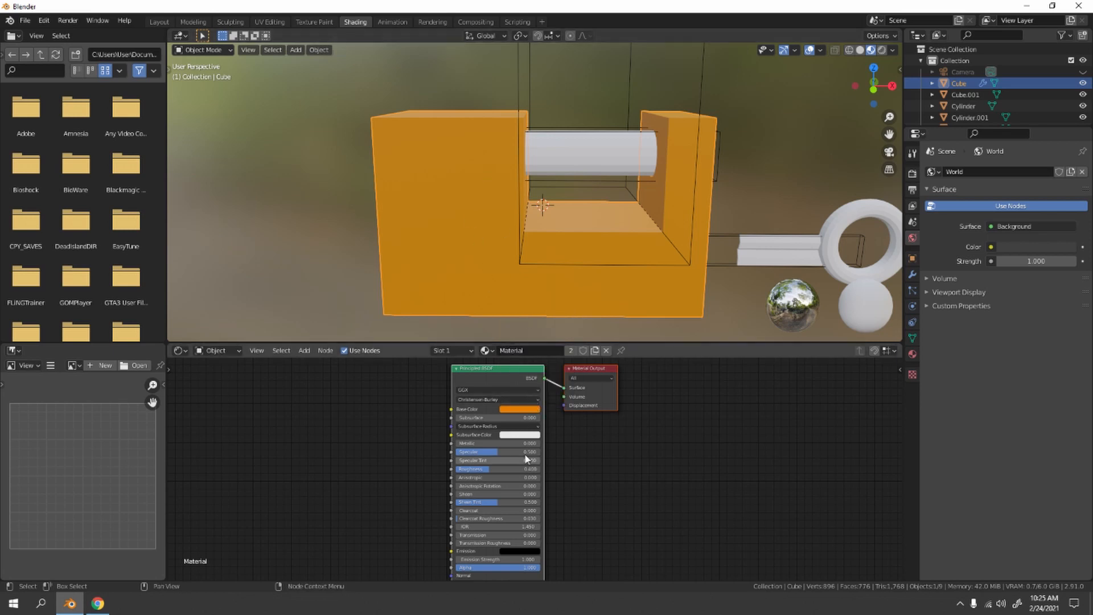
Set the lock body material's Metallic to about 0.93, Specular to about 0.45 and Roughness to about 0.12
{"action": "left_click_drag", "start_coordinate": [509, 444], "coordinate": [541, 452]}
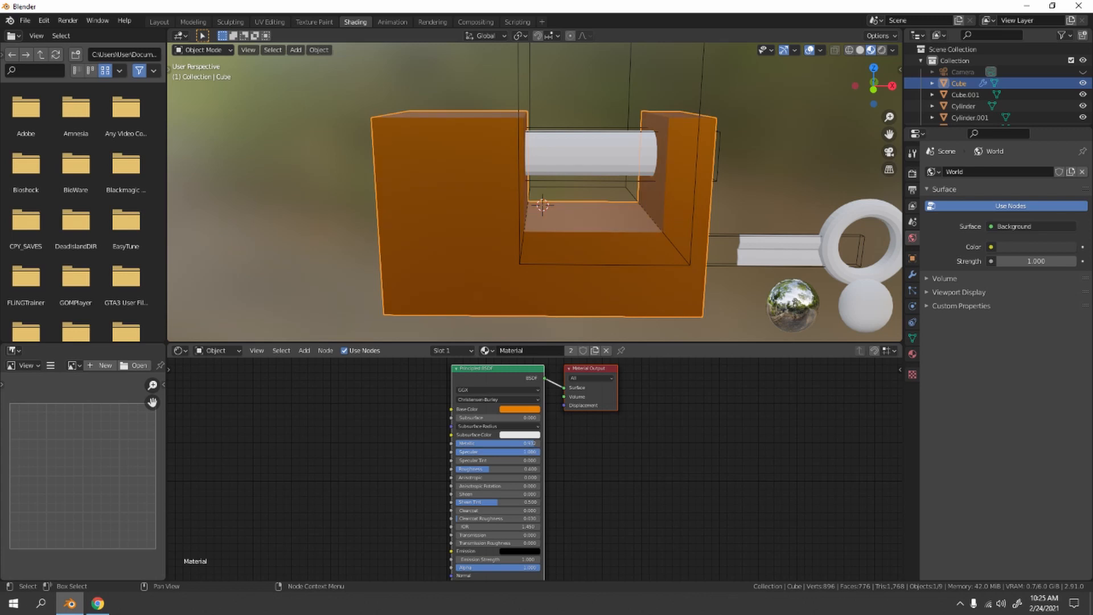
{"action": "left_click_drag", "start_coordinate": [541, 452], "coordinate": [455, 469]}
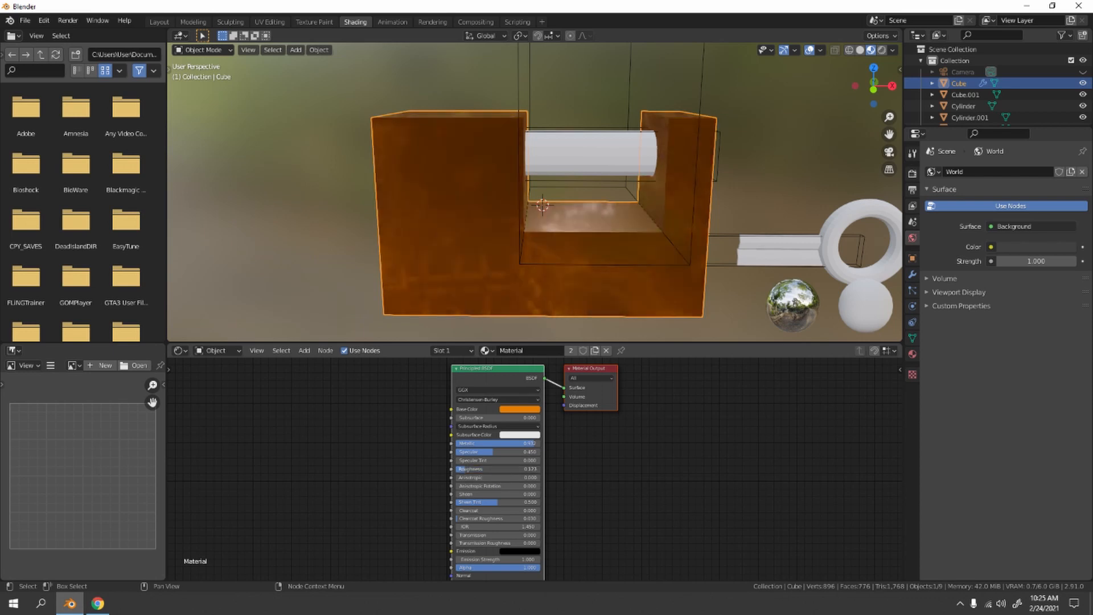
Raise the lock body material's Roughness to about 0.65
{"action": "mouse_move", "coordinate": [456, 469]}
{"action": "left_mouse_down"}
{"action": "mouse_move", "coordinate": [540, 469]}
{"action": "mouse_move", "coordinate": [512, 468]}
{"action": "left_mouse_up"}
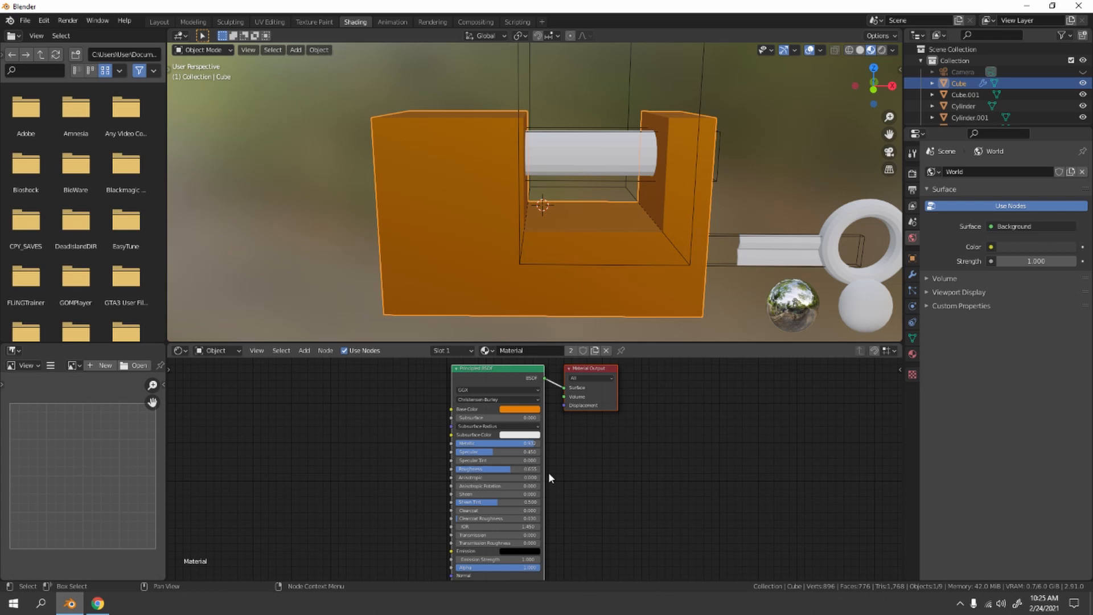
{"action": "scroll", "coordinate": [620, 228], "scroll_direction": "down", "scroll_amount": 4}
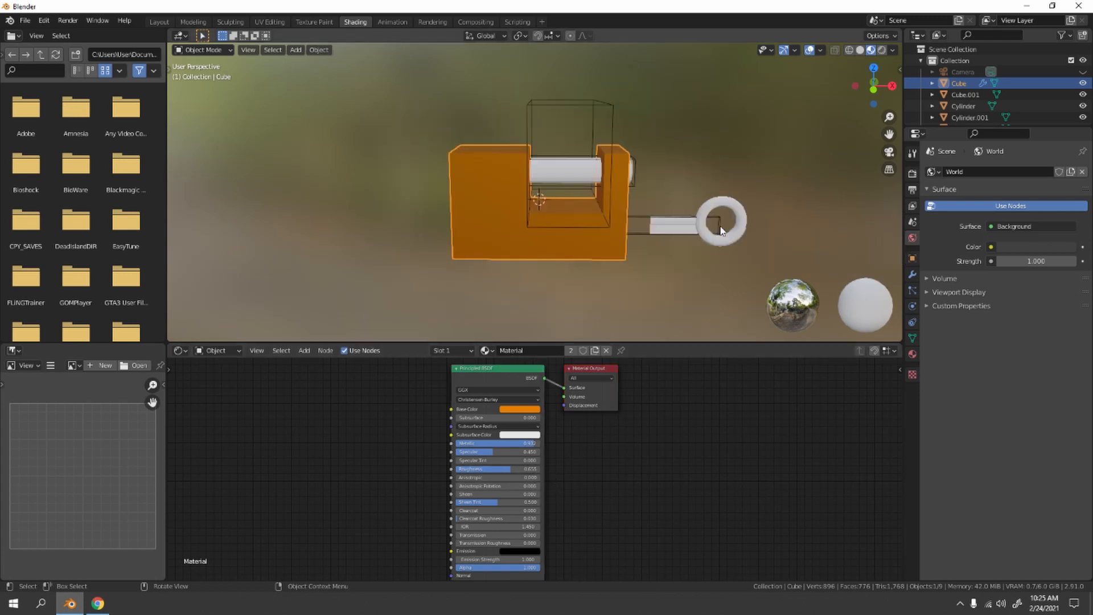
Give the cylinder bar a new material with Metallic 1, Specular 0 and Roughness about 0.54
{"action": "middle_click_drag", "start_coordinate": [620, 227], "coordinate": [616, 222]}
{"action": "scroll", "coordinate": [624, 213], "scroll_direction": "up", "scroll_amount": 5}
{"action": "left_click", "coordinate": [596, 165]}
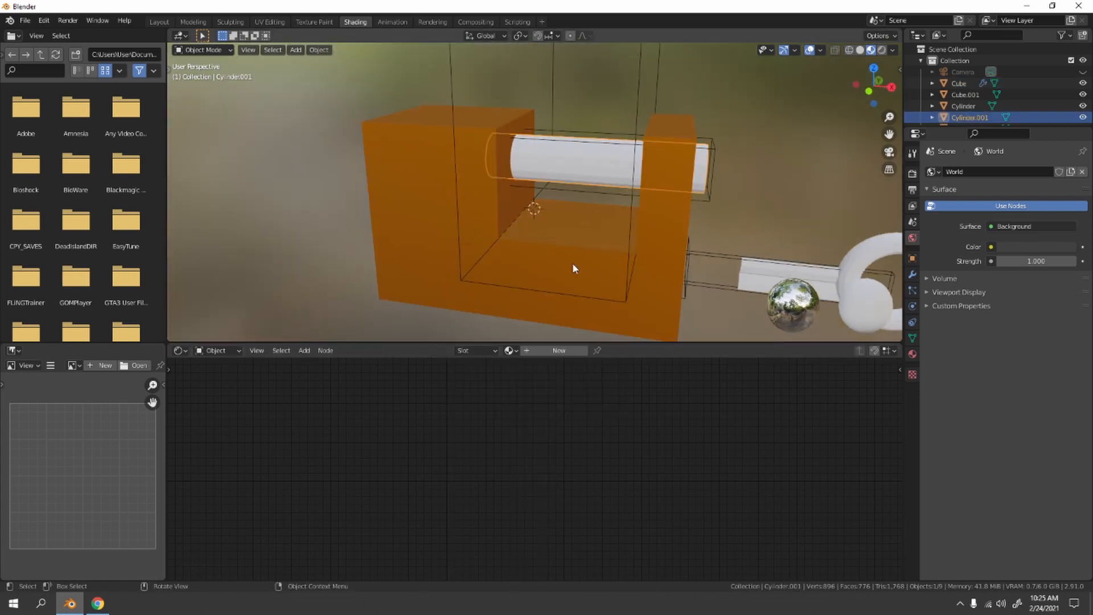
{"action": "left_click", "coordinate": [560, 350]}
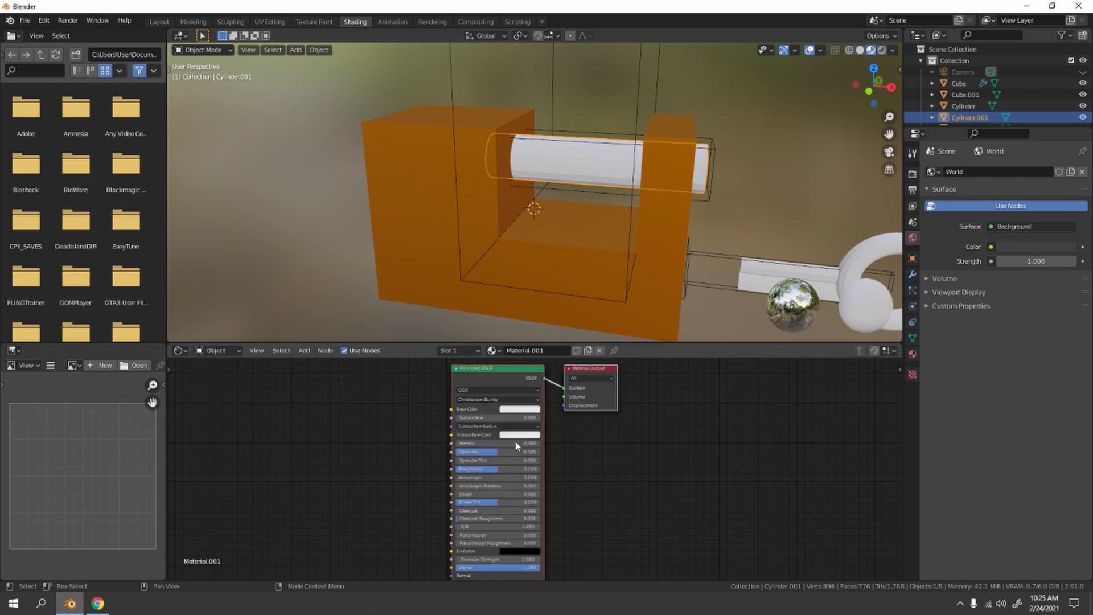
{"action": "left_click_drag", "start_coordinate": [473, 443], "coordinate": [540, 443]}
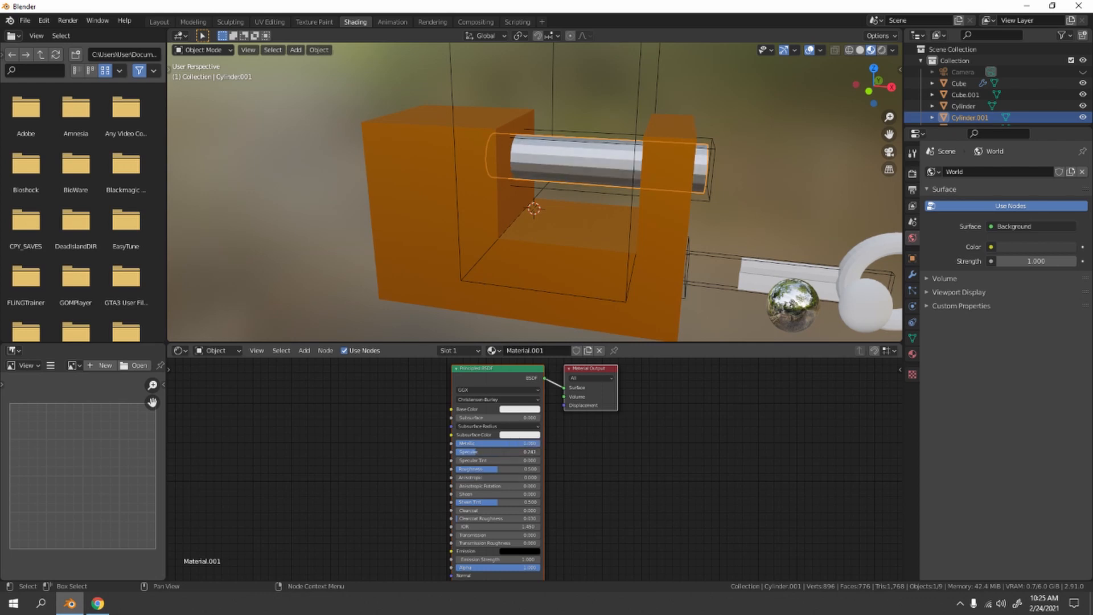
{"action": "mouse_move", "coordinate": [461, 451]}
{"action": "left_mouse_down"}
{"action": "mouse_move", "coordinate": [540, 451]}
{"action": "mouse_move", "coordinate": [456, 451]}
{"action": "mouse_move", "coordinate": [456, 468]}
{"action": "mouse_move", "coordinate": [500, 468]}
{"action": "left_mouse_up"}
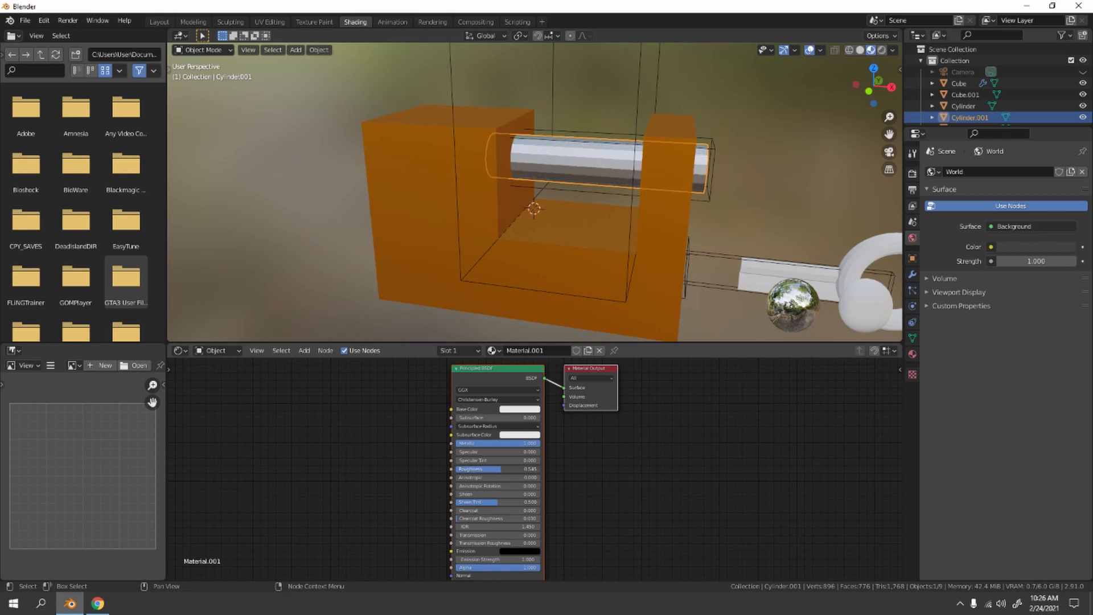
{"action": "left_click", "coordinate": [646, 500]}
Give the keyhole disc a new gray material with Metallic about 0.63, Specular 0 and Roughness about 0.48
{"action": "scroll", "coordinate": [637, 302], "scroll_direction": "down", "scroll_amount": 5}
{"action": "middle_click_drag", "start_coordinate": [637, 302], "coordinate": [582, 282]}
{"action": "left_click", "coordinate": [608, 246]}
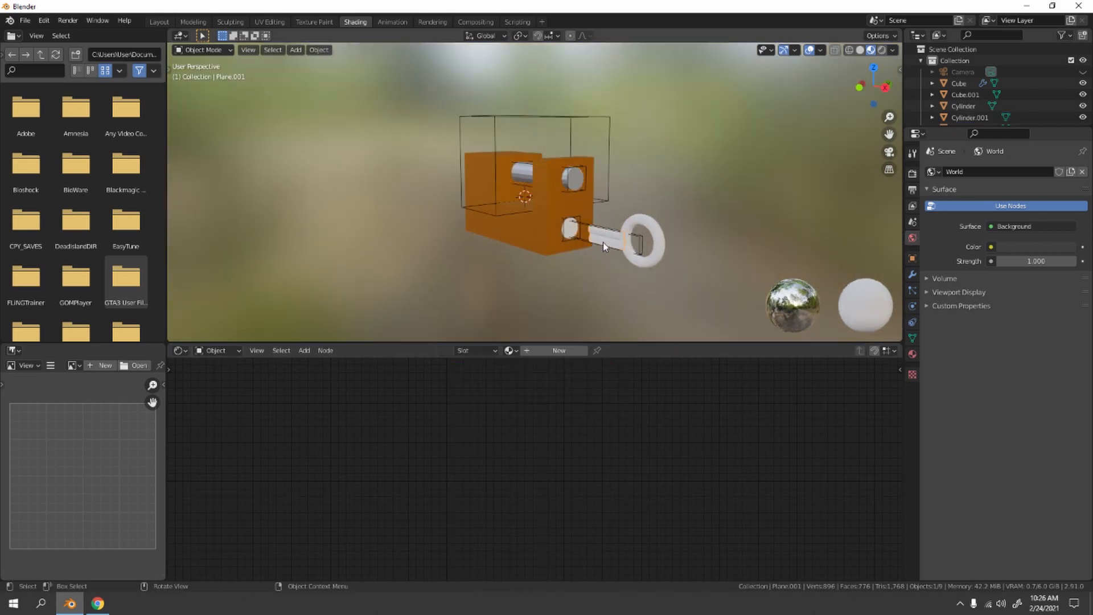
{"action": "scroll", "coordinate": [602, 241], "scroll_direction": "up", "scroll_amount": 6}
{"action": "left_click", "coordinate": [488, 210]}
{"action": "scroll", "coordinate": [487, 206], "scroll_direction": "up", "scroll_amount": 6}
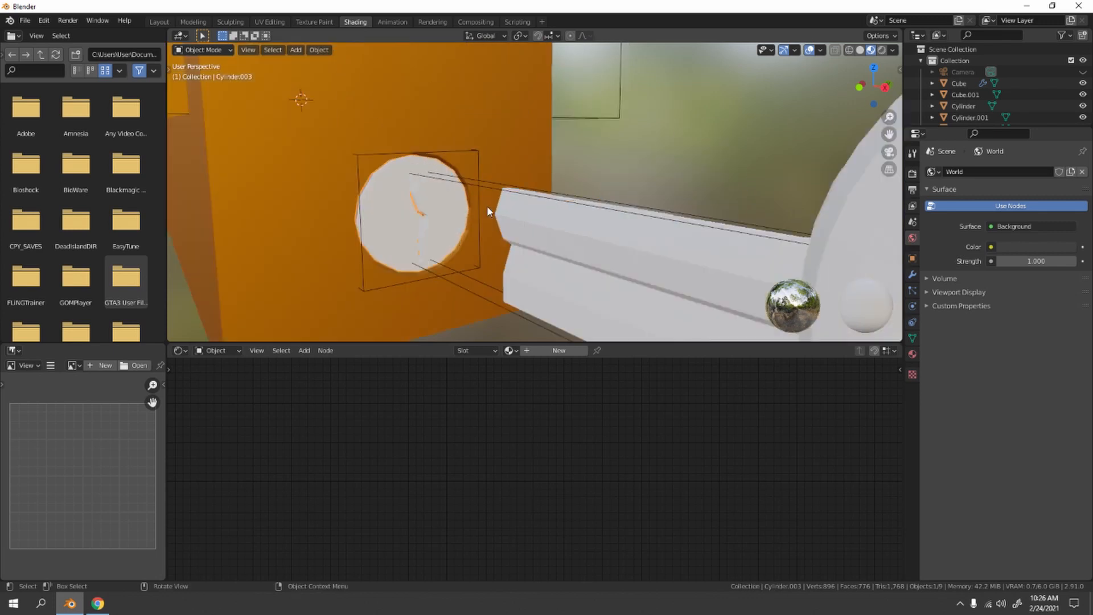
{"action": "left_click", "coordinate": [558, 354]}
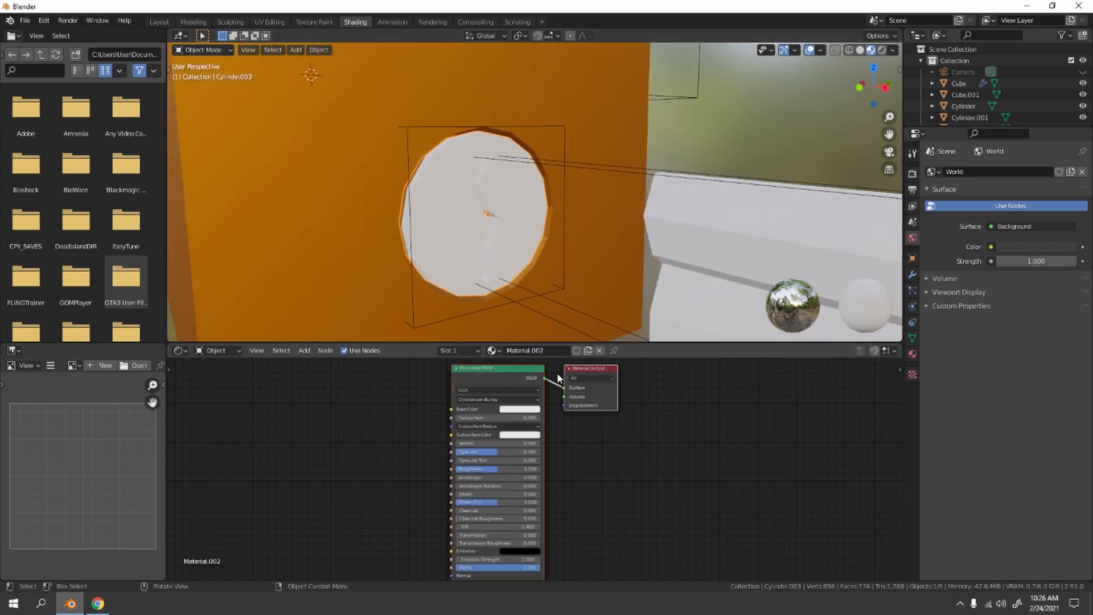
{"action": "left_click", "coordinate": [538, 409]}
{"action": "left_click_drag", "start_coordinate": [566, 303], "coordinate": [567, 329]}
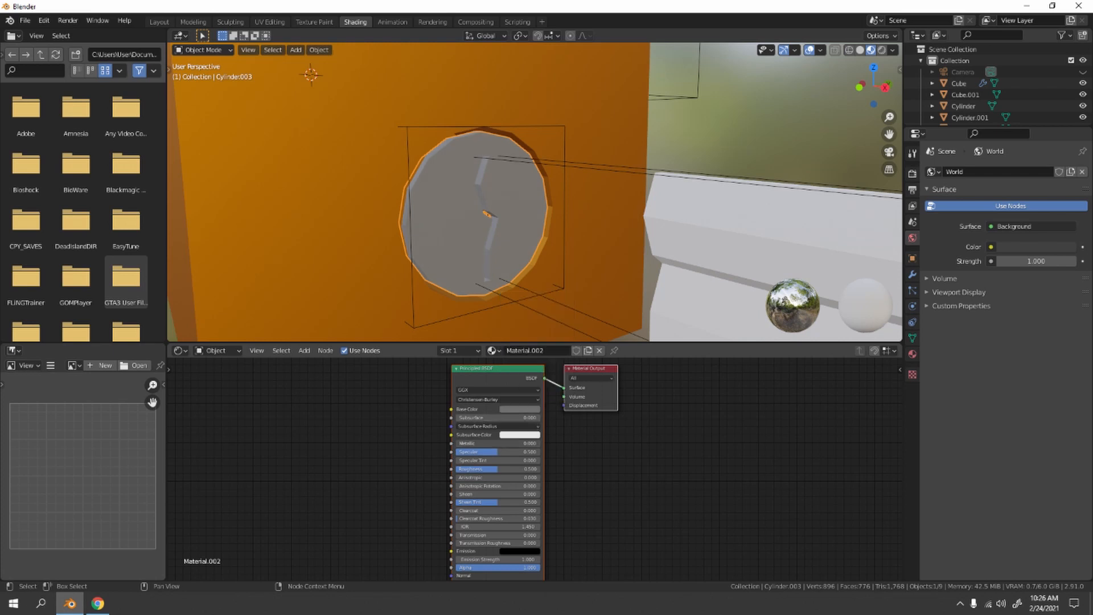
{"action": "left_click_drag", "start_coordinate": [483, 443], "coordinate": [504, 468]}
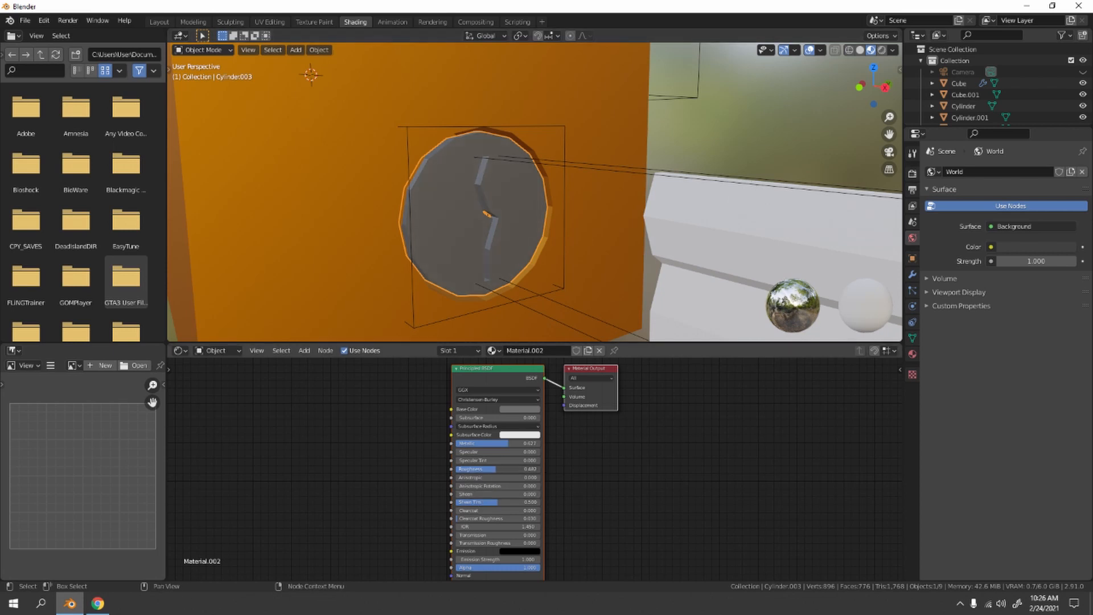
Select the key's blade together with its torus handle and join them into one object
{"action": "scroll", "coordinate": [557, 115], "scroll_direction": "down", "scroll_amount": 6}
{"action": "middle_click_drag", "start_coordinate": [556, 115], "coordinate": [539, 237]}
{"action": "scroll", "coordinate": [539, 236], "scroll_direction": "up", "scroll_amount": 5}
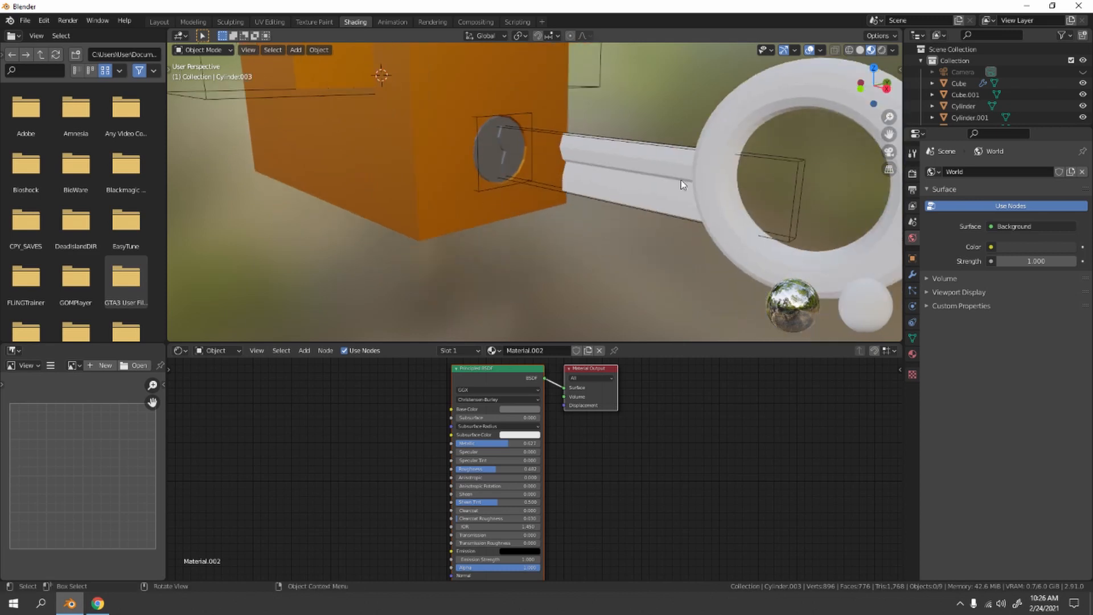
{"action": "left_click", "coordinate": [681, 182]}
{"action": "scroll", "coordinate": [672, 210], "scroll_direction": "down", "scroll_amount": 6}
{"action": "scroll", "coordinate": [699, 210], "scroll_direction": "up", "scroll_amount": 6}
{"action": "middle_click_drag", "start_coordinate": [676, 207], "coordinate": [623, 192]}
{"action": "left_click", "coordinate": [766, 156], "text": "shift"}
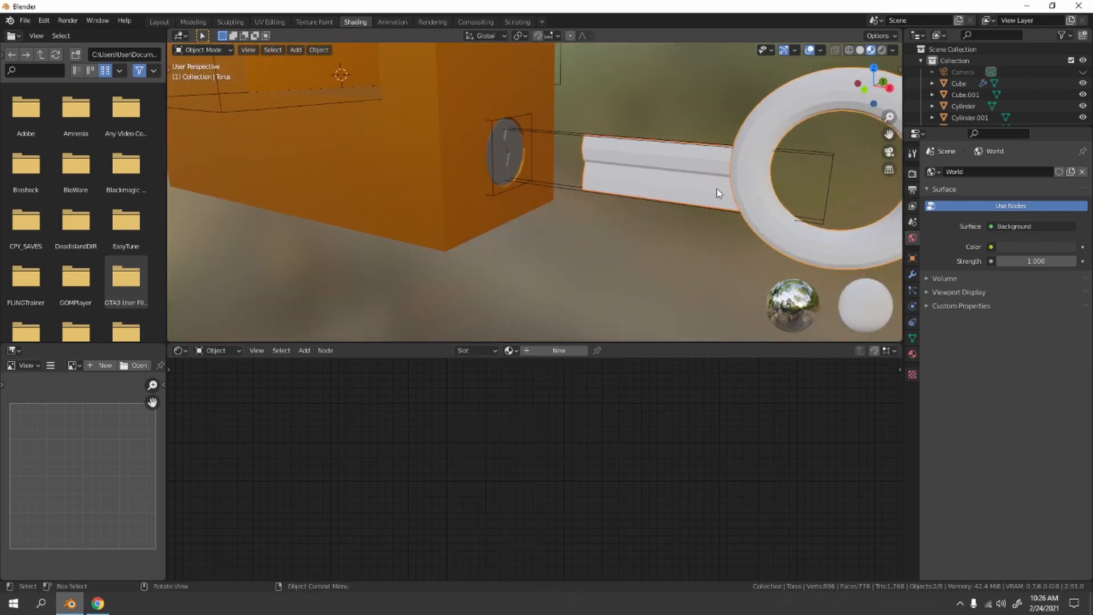
{"action": "key", "text": "ctrl+j"}
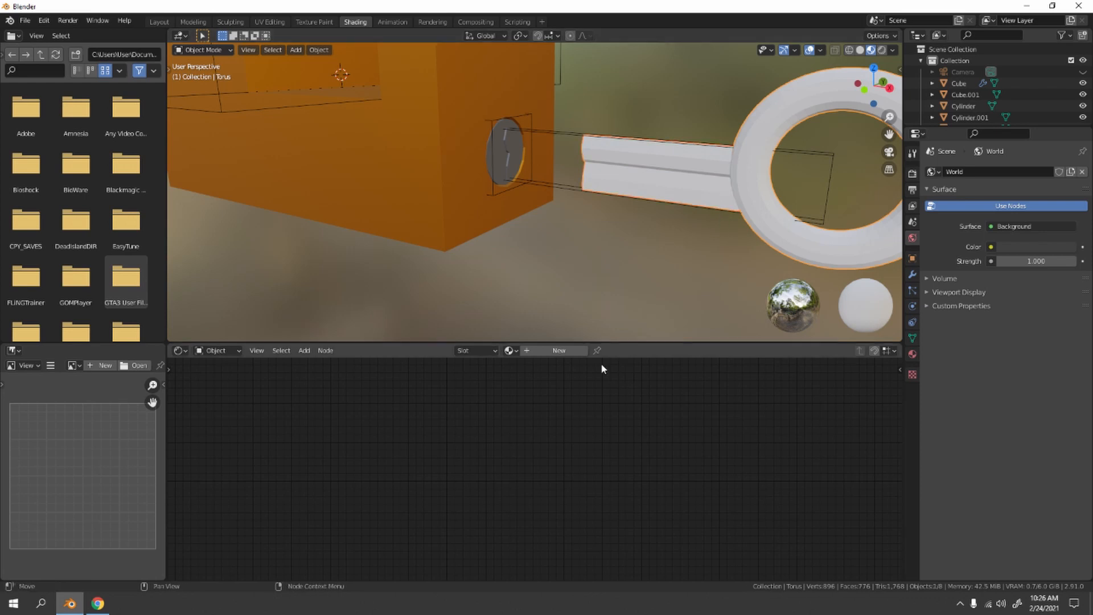
Give the joined key a new yellow material with Metallic about 0.33, Specular about 0.57 and Roughness about 0.64
{"action": "left_click", "coordinate": [560, 350]}
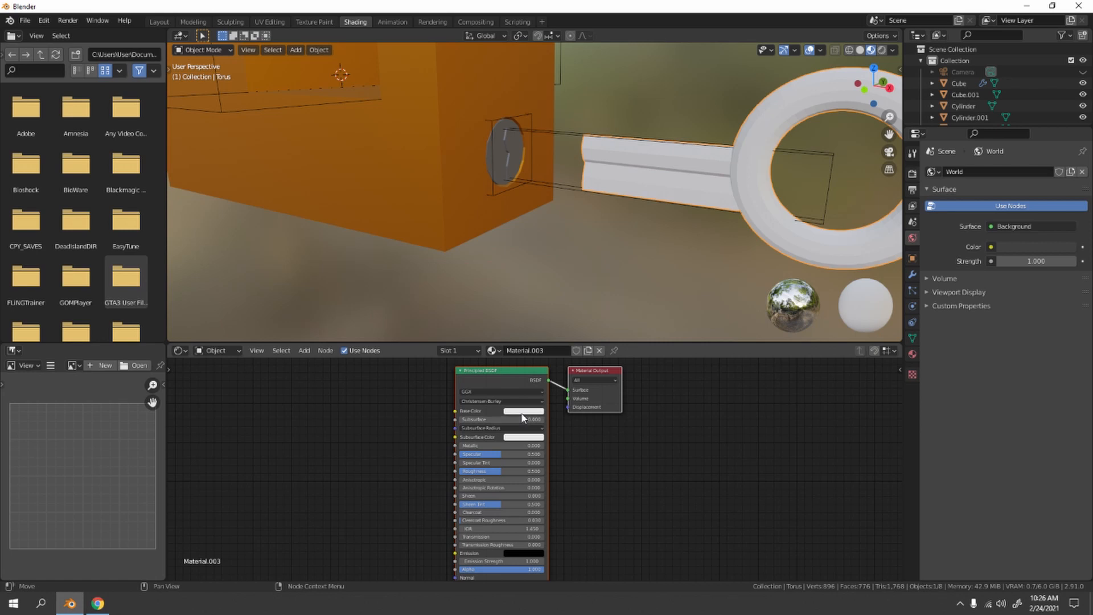
{"action": "left_click", "coordinate": [522, 410]}
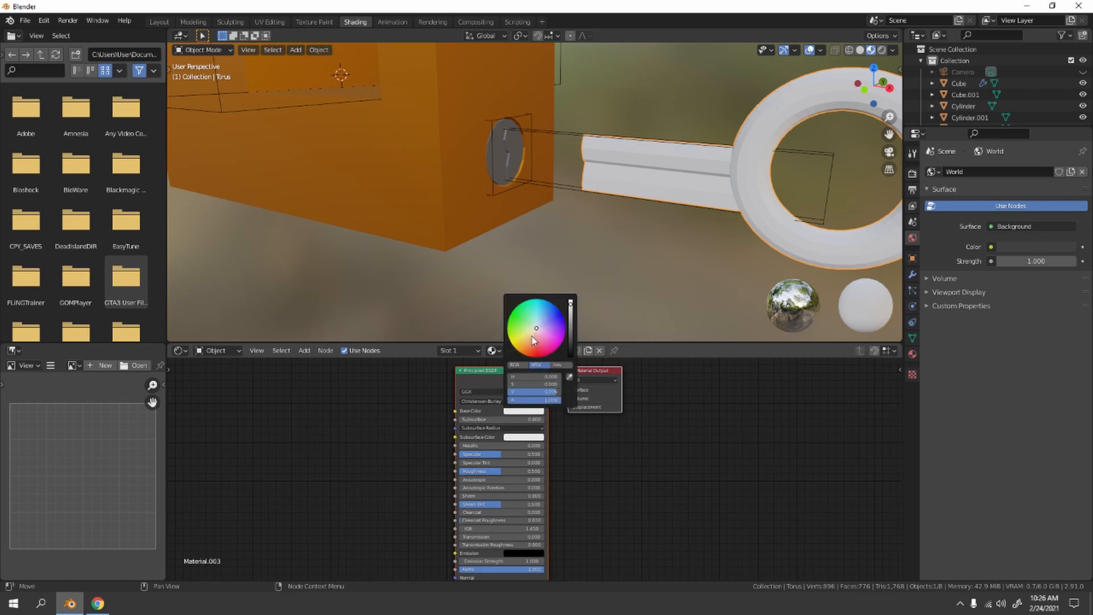
{"action": "left_click_drag", "start_coordinate": [534, 340], "coordinate": [512, 345]}
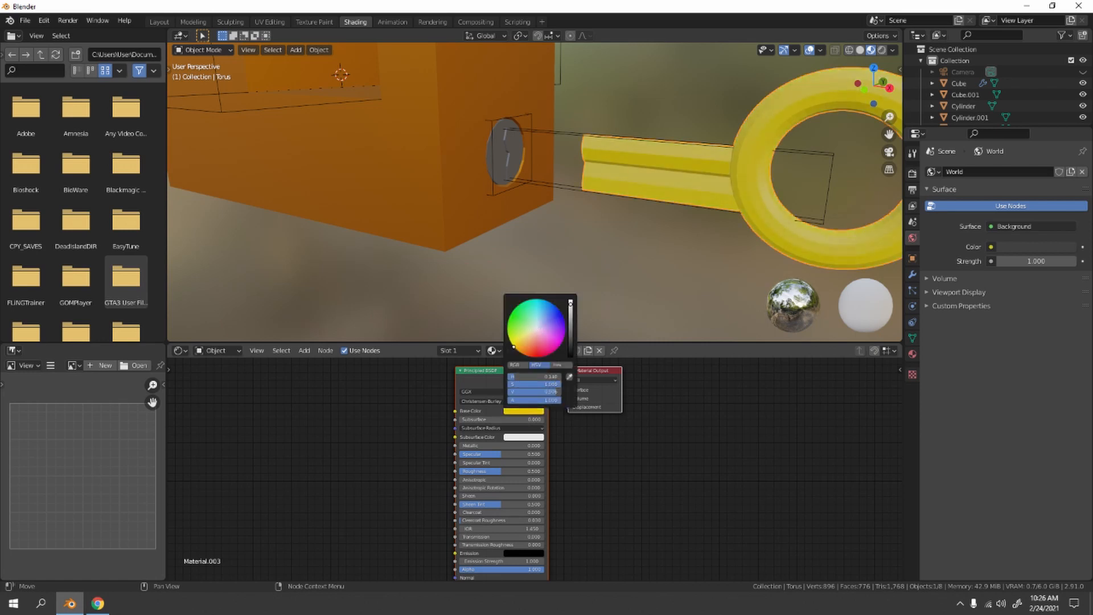
{"action": "left_click_drag", "start_coordinate": [488, 444], "coordinate": [512, 474]}
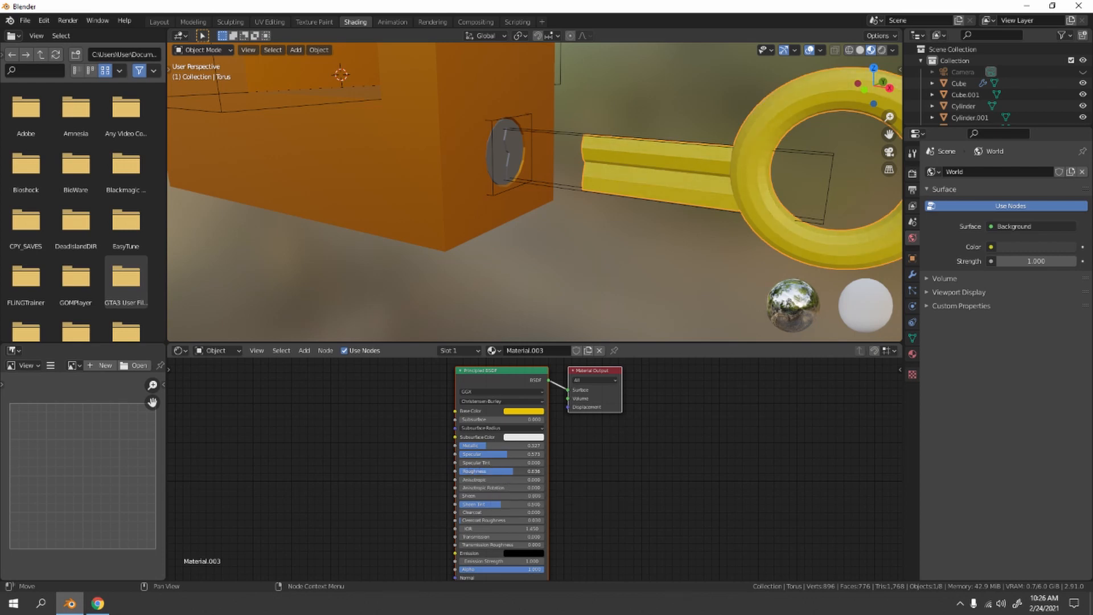
Examine the colored lock body, bar, keyhole disc and key from several angles and distances
{"action": "left_click", "coordinate": [626, 265]}
{"action": "scroll", "coordinate": [625, 266], "scroll_direction": "down", "scroll_amount": 7}
{"action": "middle_click_drag", "start_coordinate": [608, 268], "coordinate": [753, 302]}
{"action": "scroll", "coordinate": [710, 263], "scroll_direction": "up", "scroll_amount": 4}
{"action": "scroll", "coordinate": [722, 256], "scroll_direction": "down", "scroll_amount": 3}
{"action": "middle_click_drag", "start_coordinate": [723, 257], "coordinate": [594, 212]}
{"action": "scroll", "coordinate": [617, 267], "scroll_direction": "down", "scroll_amount": 2}
{"action": "scroll", "coordinate": [617, 268], "scroll_direction": "up", "scroll_amount": 4}
{"action": "scroll", "coordinate": [616, 267], "scroll_direction": "down", "scroll_amount": 4}
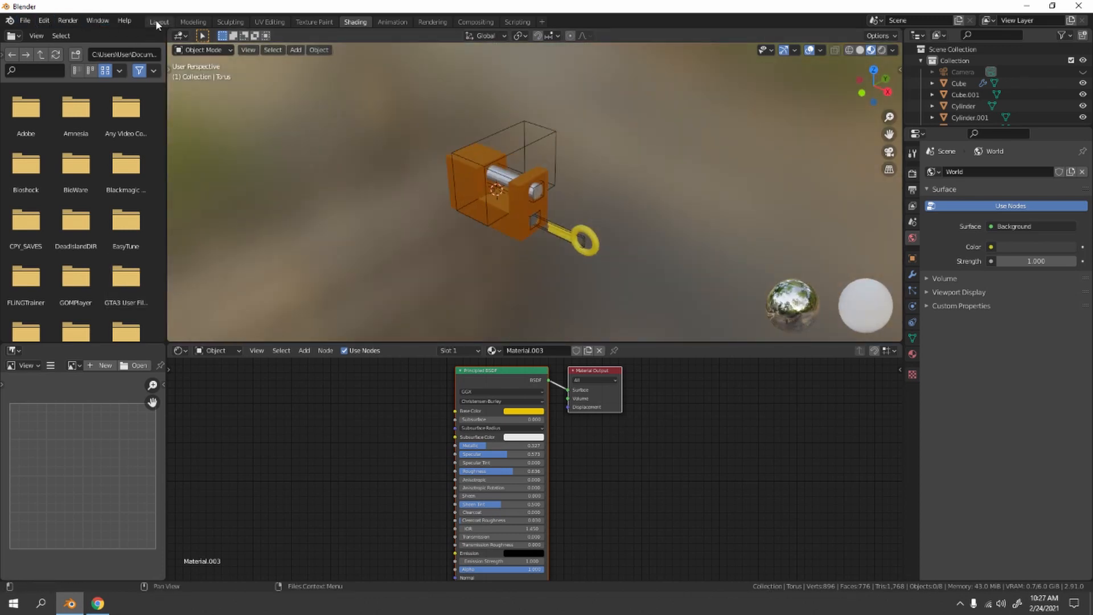
Switch to the Layout workspace and apply all three Boolean difference modifiers on the lock body
{"action": "left_click", "coordinate": [159, 22]}
{"action": "scroll", "coordinate": [417, 164], "scroll_direction": "down", "scroll_amount": 3}
{"action": "mouse_move", "coordinate": [417, 164]}
{"action": "middle_mouse_down", "text": "shift"}
{"action": "mouse_move", "coordinate": [381, 182]}
{"action": "mouse_move", "coordinate": [414, 129]}
{"action": "middle_mouse_up", "text": "shift"}
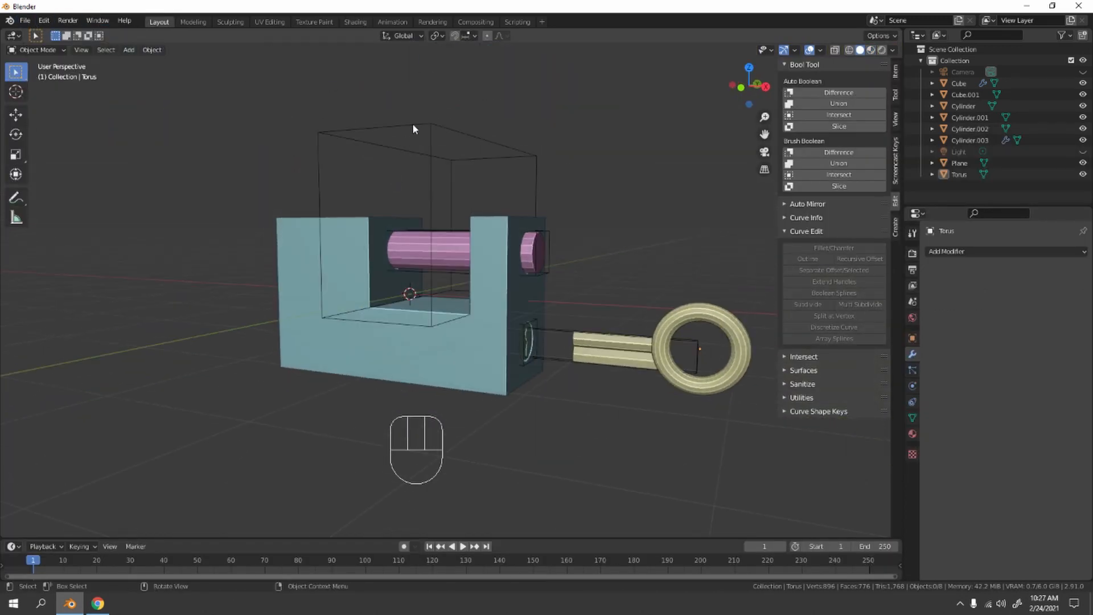
{"action": "left_click", "coordinate": [294, 250]}
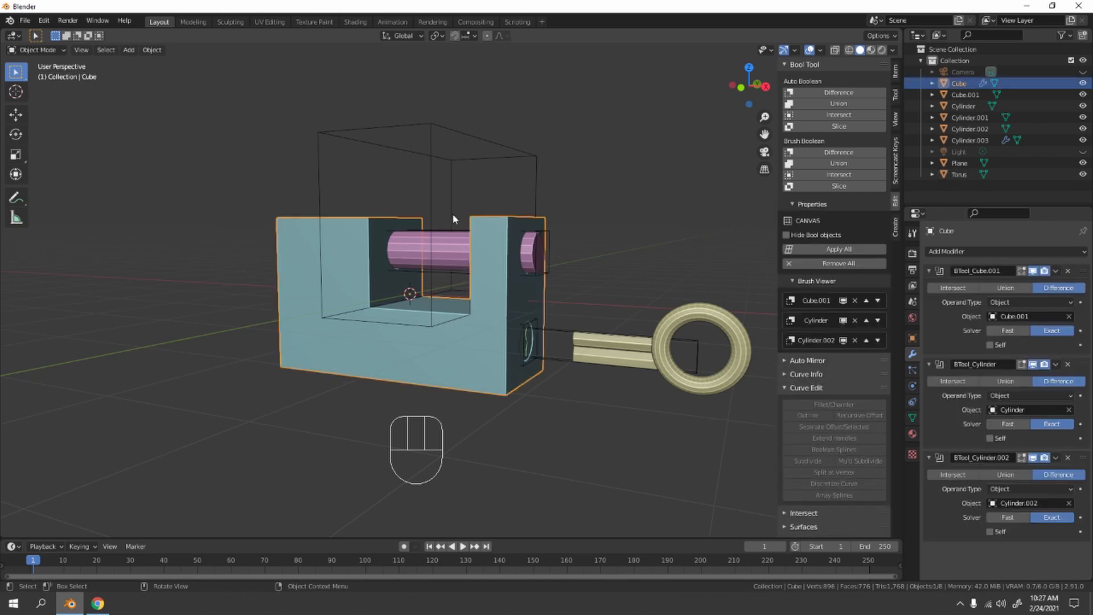
{"action": "middle_click_drag", "start_coordinate": [452, 213], "coordinate": [478, 234]}
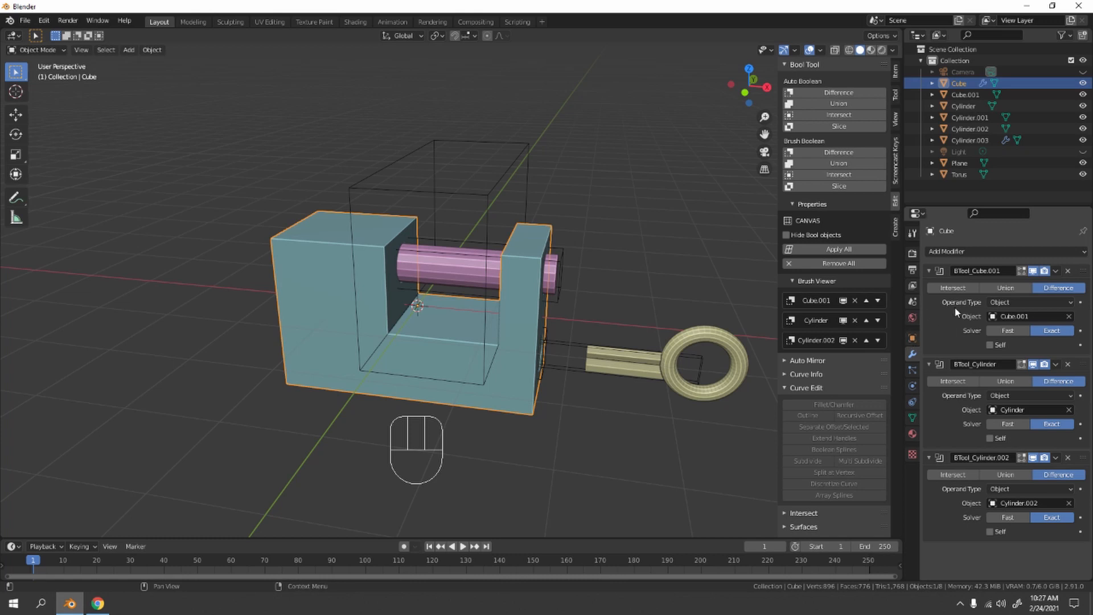
{"action": "key", "text": "ctrl"}
{"action": "key", "text": "ctrl+a"}
{"action": "key", "text": "ctrl+a"}
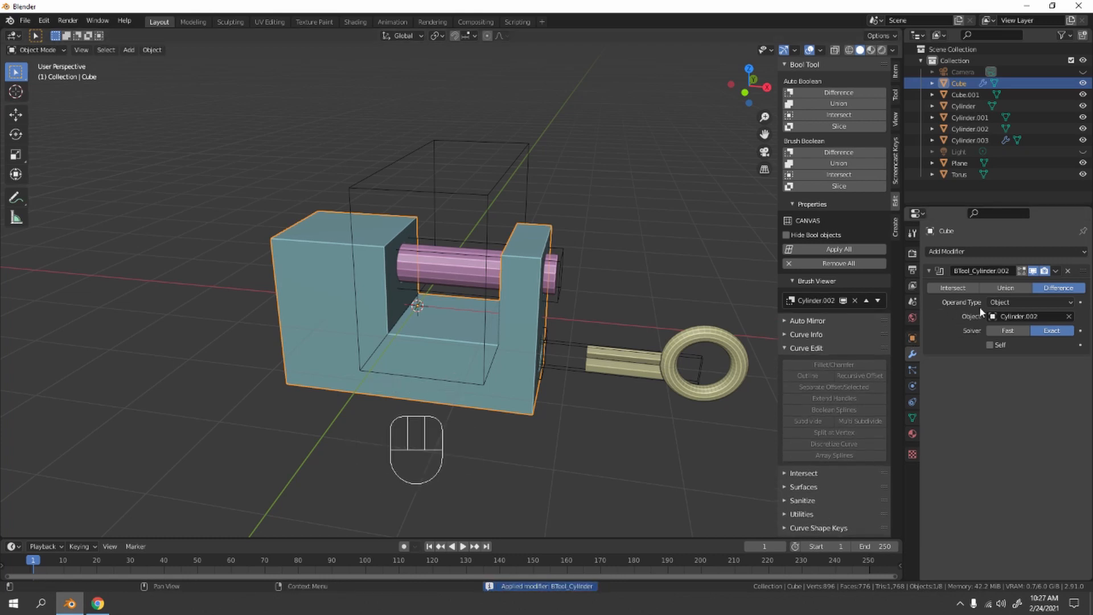
{"action": "key", "text": "ctrl+a"}
Move the wireframe box cutter in the lock's notch to check the applied cut, and delete the cutter
{"action": "scroll", "coordinate": [617, 232], "scroll_direction": "down", "scroll_amount": 3}
{"action": "middle_click_drag", "start_coordinate": [617, 232], "coordinate": [515, 215]}
{"action": "scroll", "coordinate": [612, 217], "scroll_direction": "up", "scroll_amount": 3}
{"action": "left_click", "coordinate": [494, 212]}
{"action": "key", "text": "g"}
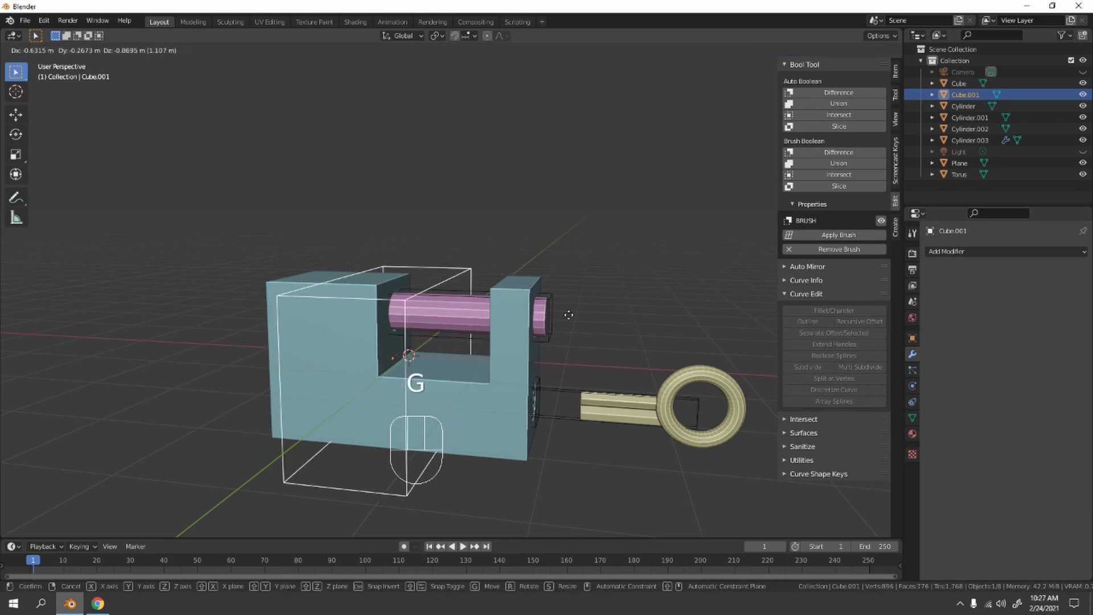
{"action": "left_click", "coordinate": [675, 233]}
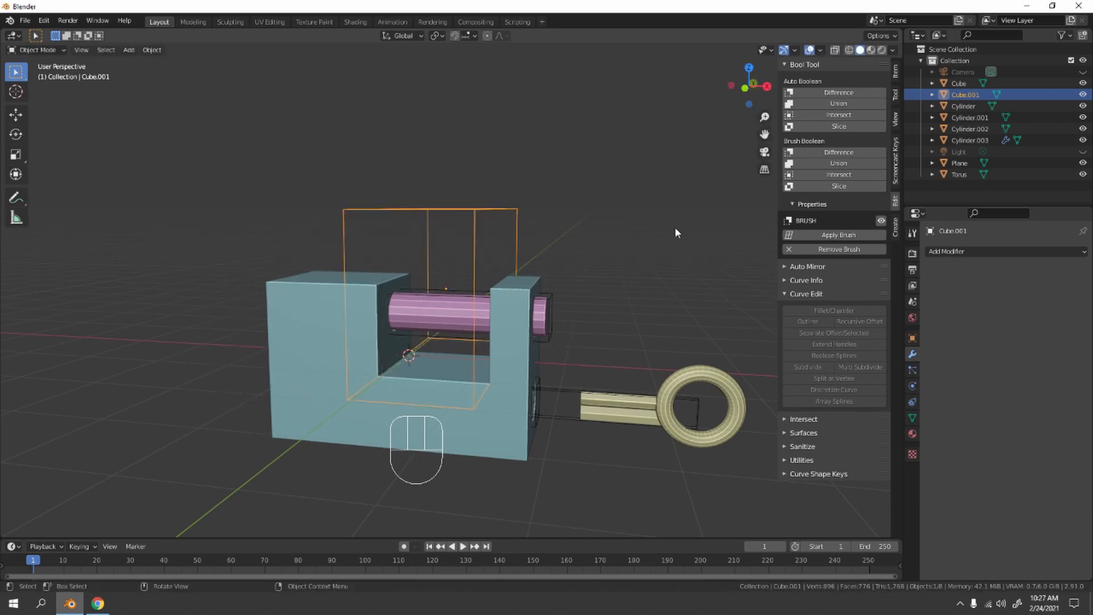
{"action": "middle_click_drag", "start_coordinate": [407, 382], "coordinate": [585, 267]}
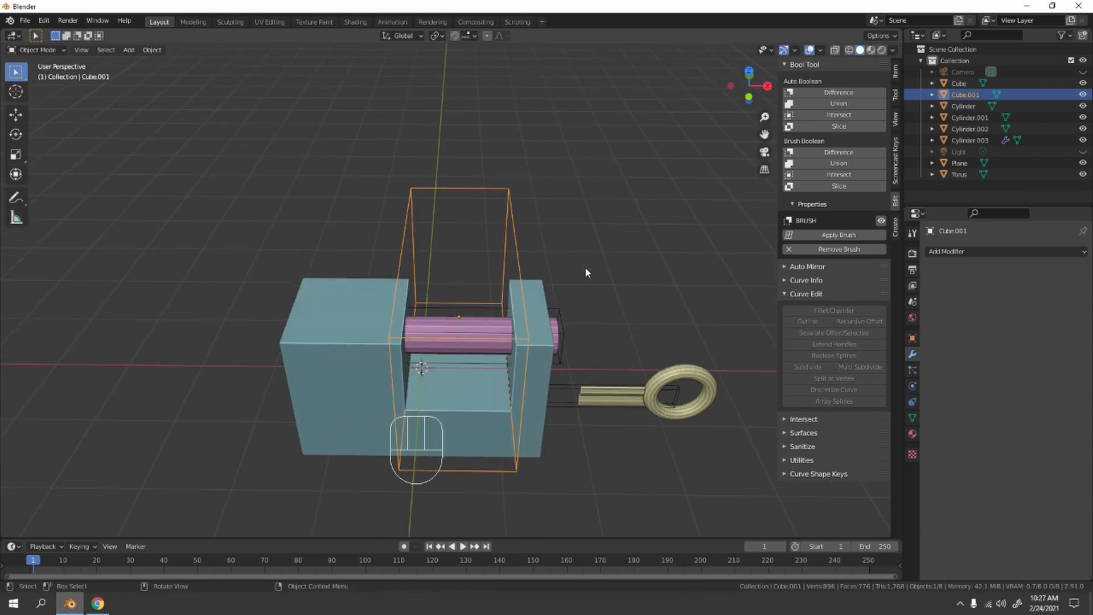
{"action": "key", "text": "Delete"}
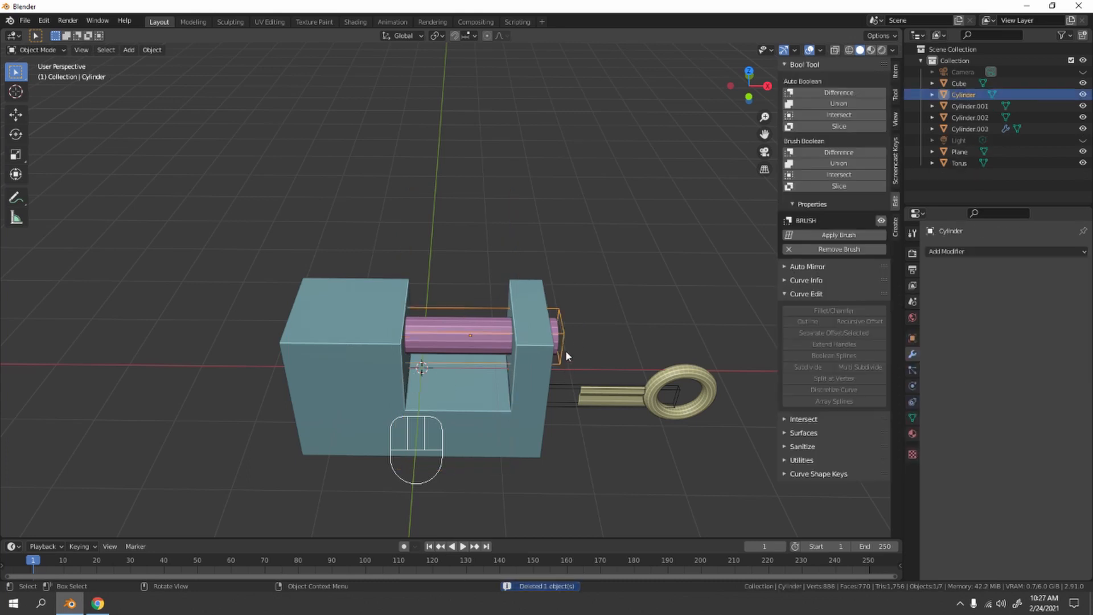
Delete the leftover wireframe cutters of the bar hole, the key profile and the keyhole disc recess
{"action": "left_click", "coordinate": [576, 386]}
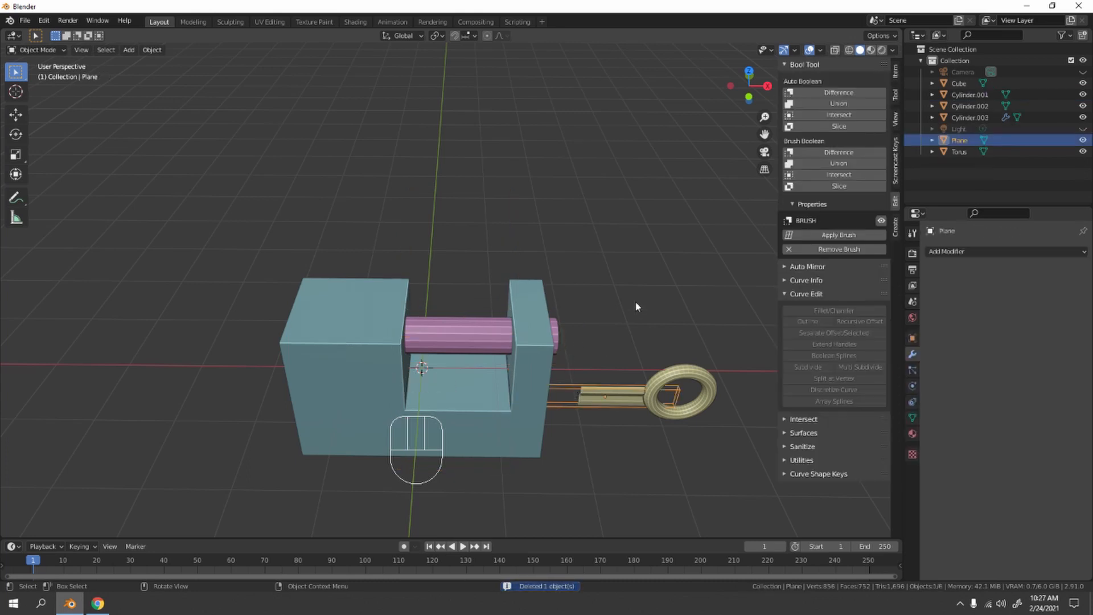
{"action": "middle_click_drag", "start_coordinate": [635, 302], "coordinate": [591, 267]}
{"action": "key", "text": "Delete"}
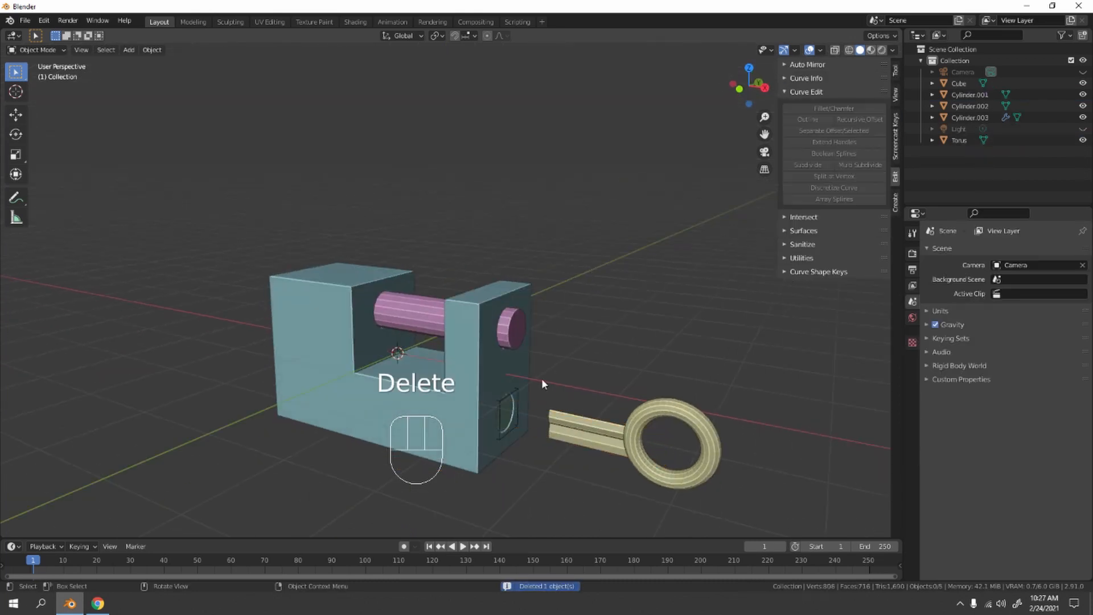
{"action": "left_click", "coordinate": [517, 404]}
{"action": "key", "text": "Delete"}
Display the scene in Rendered viewport shading and unhide the light
{"action": "mouse_move", "coordinate": [572, 326]}
{"action": "middle_mouse_down"}
{"action": "mouse_move", "coordinate": [583, 333]}
{"action": "mouse_move", "coordinate": [580, 314]}
{"action": "middle_mouse_up"}
{"action": "middle_click_drag", "start_coordinate": [580, 314], "coordinate": [565, 264], "text": "shift"}
{"action": "scroll", "coordinate": [565, 264], "scroll_direction": "down", "scroll_amount": 4}
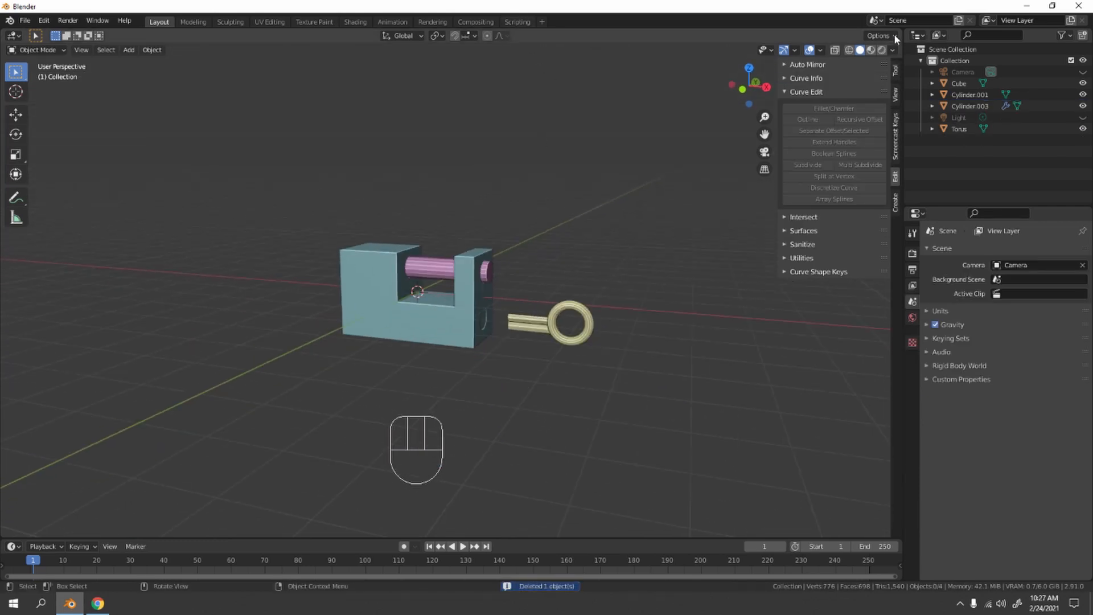
{"action": "left_click", "coordinate": [886, 52]}
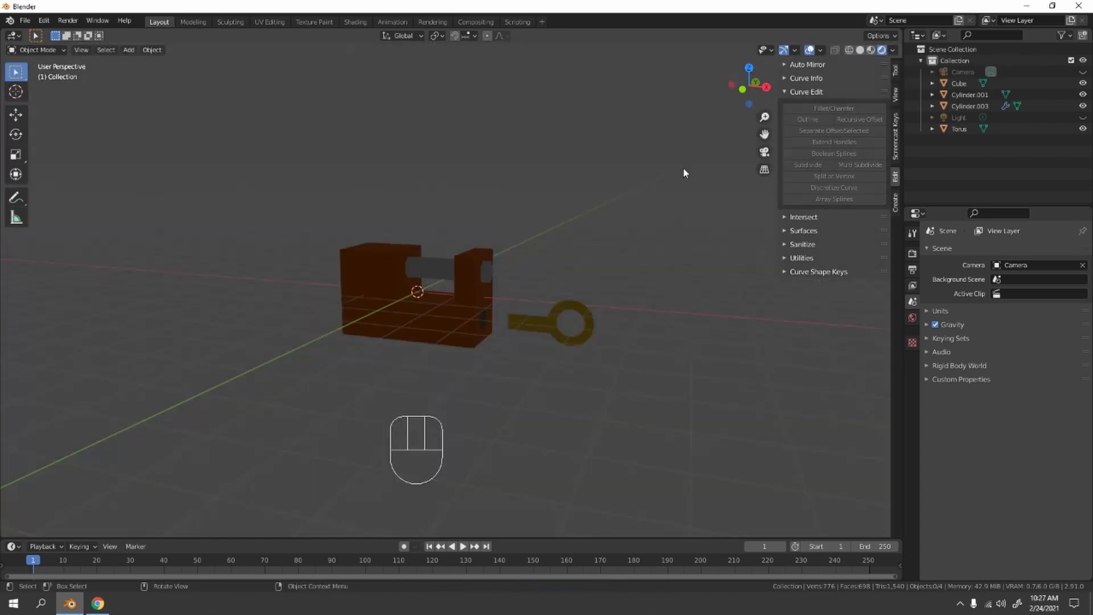
{"action": "left_click", "coordinate": [1082, 118]}
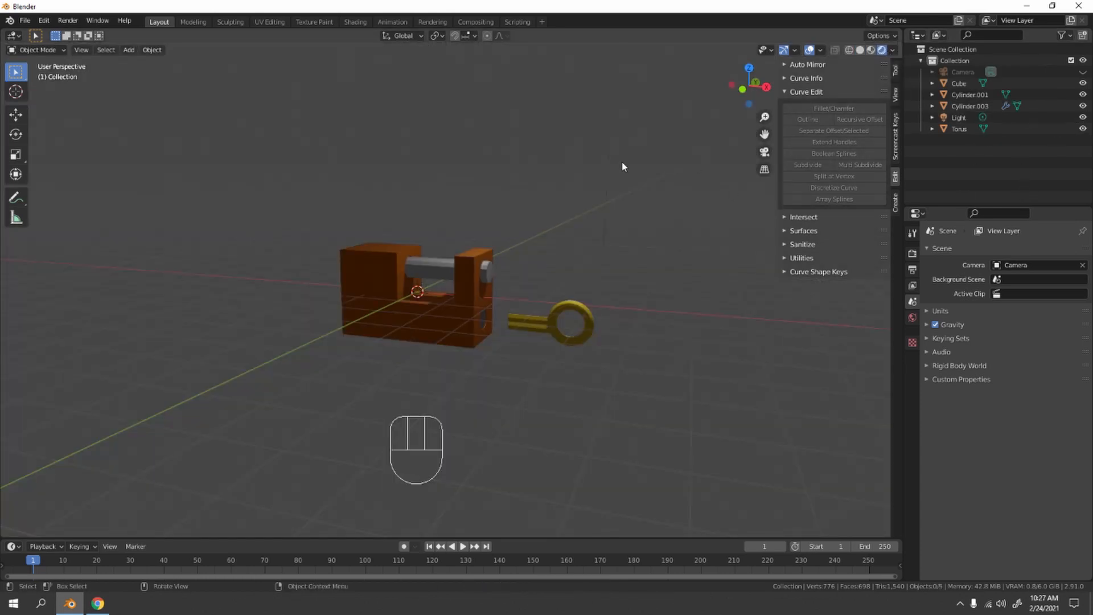
Select the light and move it about -6.90 m along global X
{"action": "middle_click_drag", "start_coordinate": [622, 162], "coordinate": [521, 203]}
{"action": "left_click", "coordinate": [520, 204]}
{"action": "scroll", "coordinate": [531, 202], "scroll_direction": "up", "scroll_amount": 3}
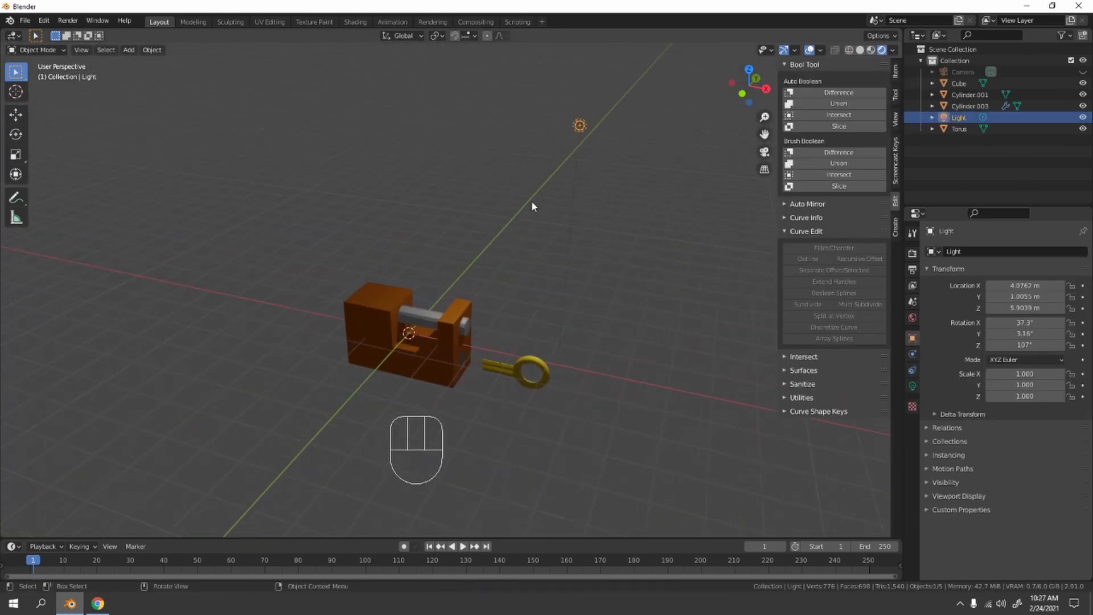
{"action": "key", "text": "g"}
{"action": "key", "text": "x"}
{"action": "left_click", "coordinate": [306, 185]}
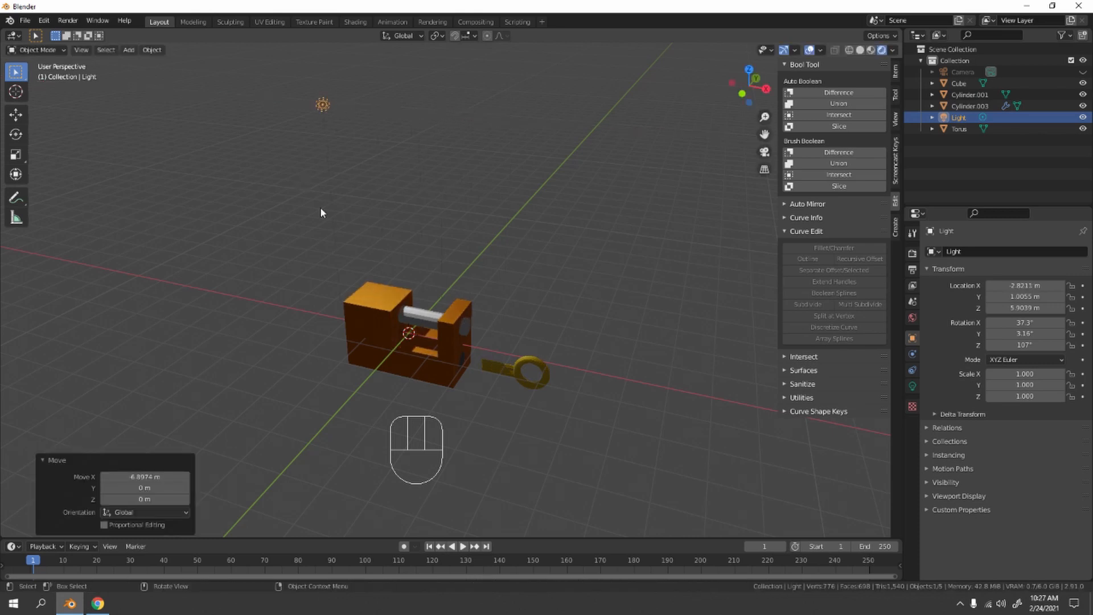
Brighten the world background colour to a light grey and check the rendered lock and key
{"action": "left_click", "coordinate": [912, 318]}
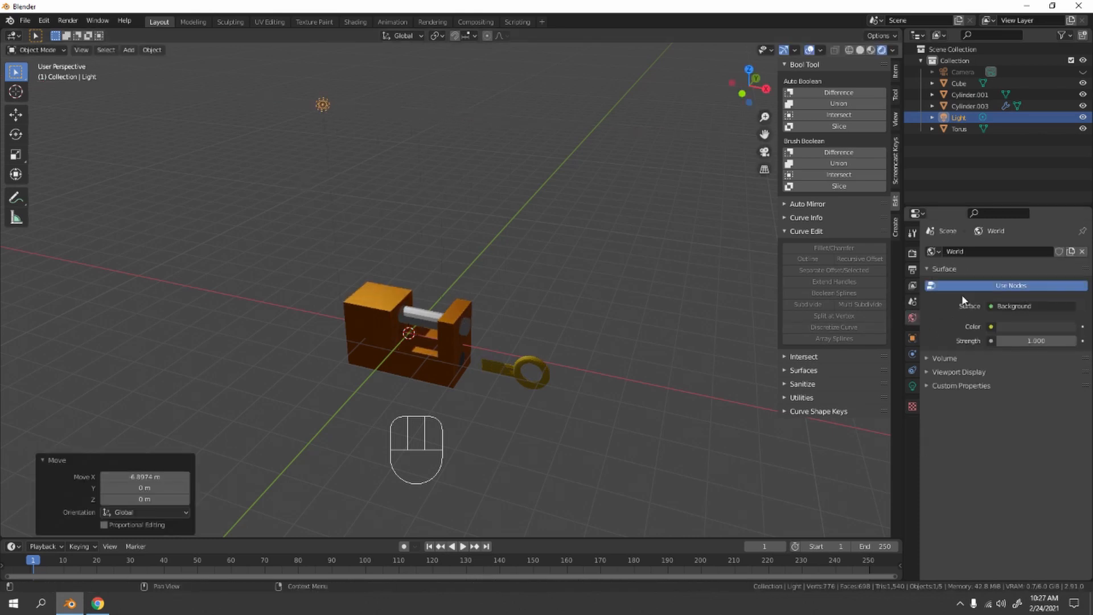
{"action": "left_click", "coordinate": [997, 327]}
{"action": "mouse_move", "coordinate": [1035, 296]}
{"action": "left_mouse_down"}
{"action": "mouse_move", "coordinate": [1050, 296]}
{"action": "mouse_move", "coordinate": [1033, 296]}
{"action": "left_mouse_up"}
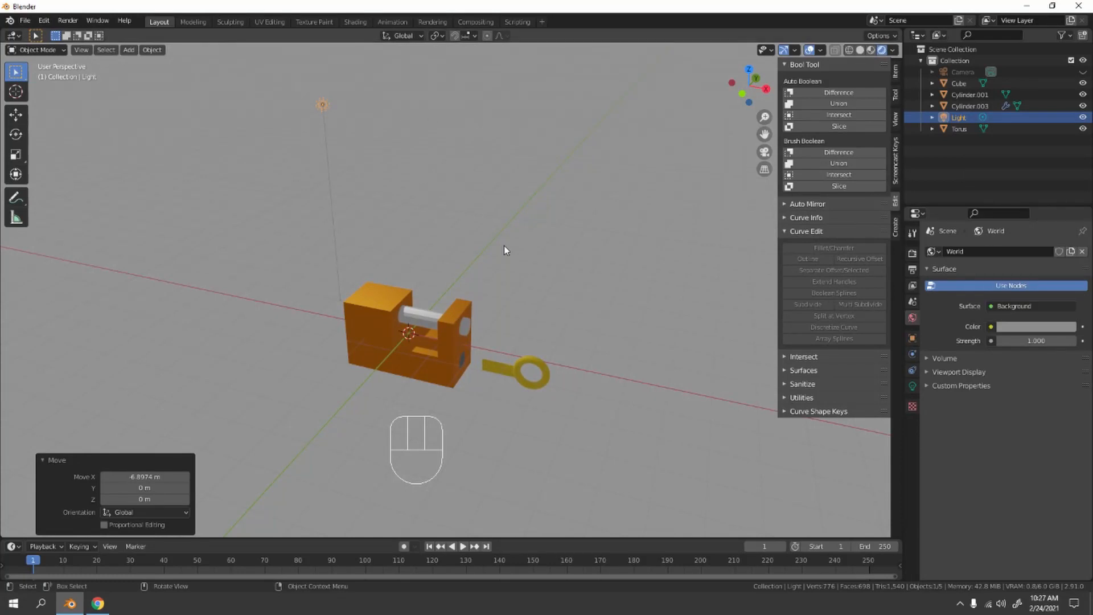
{"action": "middle_click_drag", "start_coordinate": [503, 250], "coordinate": [487, 182]}
{"action": "scroll", "coordinate": [493, 226], "scroll_direction": "up", "scroll_amount": 3}
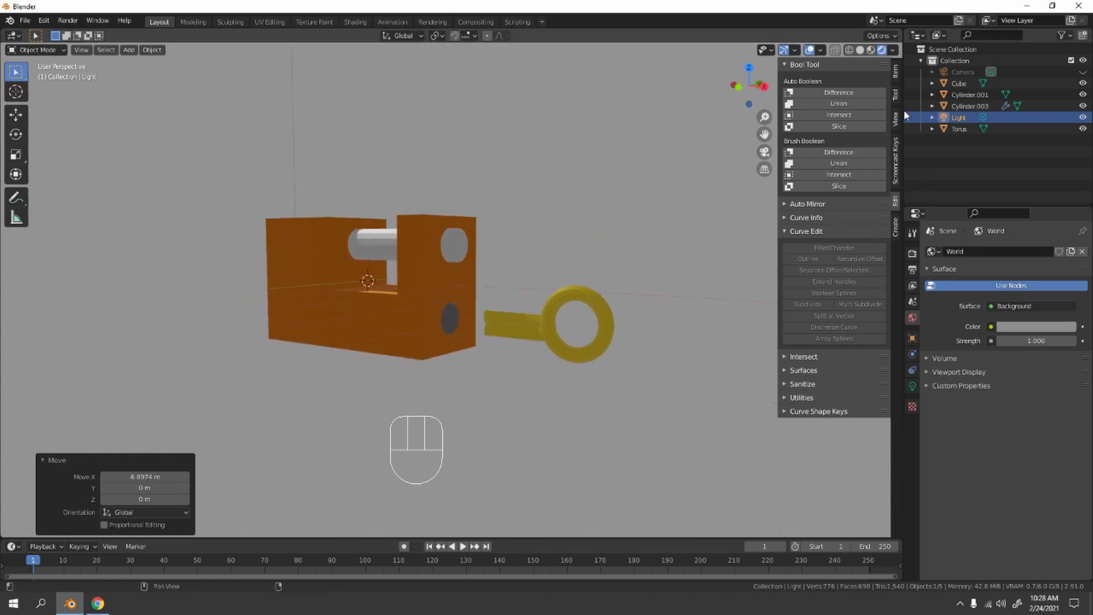
Switch the scene's render engine to Cycles and view the lock and key in the path-traced preview
{"action": "left_click", "coordinate": [912, 253]}
{"action": "left_click", "coordinate": [1024, 251]}
{"action": "left_click", "coordinate": [1026, 278]}
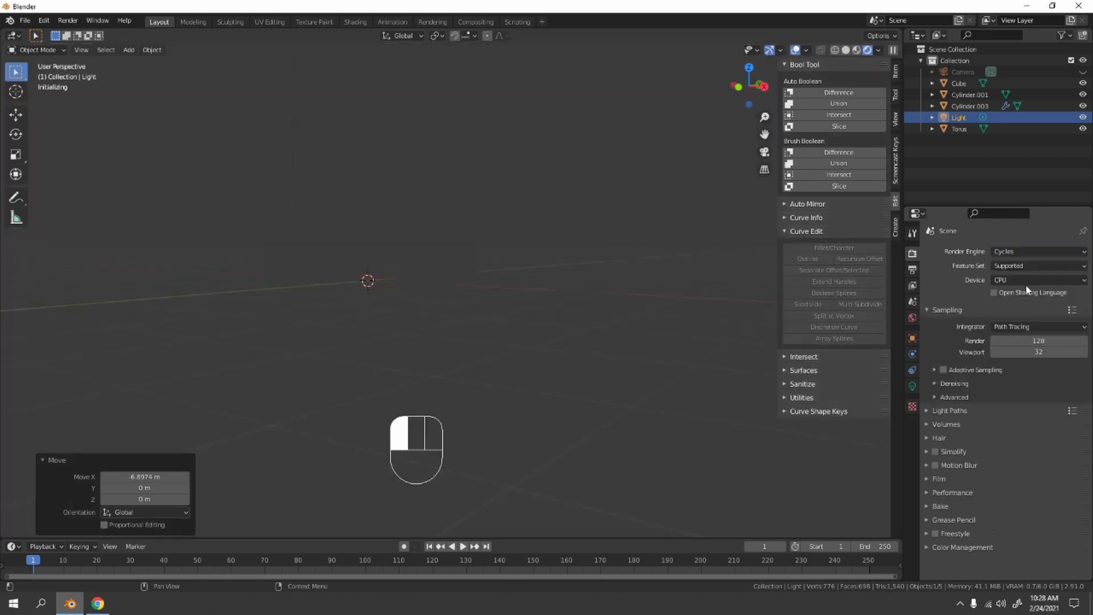
{"action": "scroll", "coordinate": [487, 230], "scroll_direction": "up", "scroll_amount": 4}
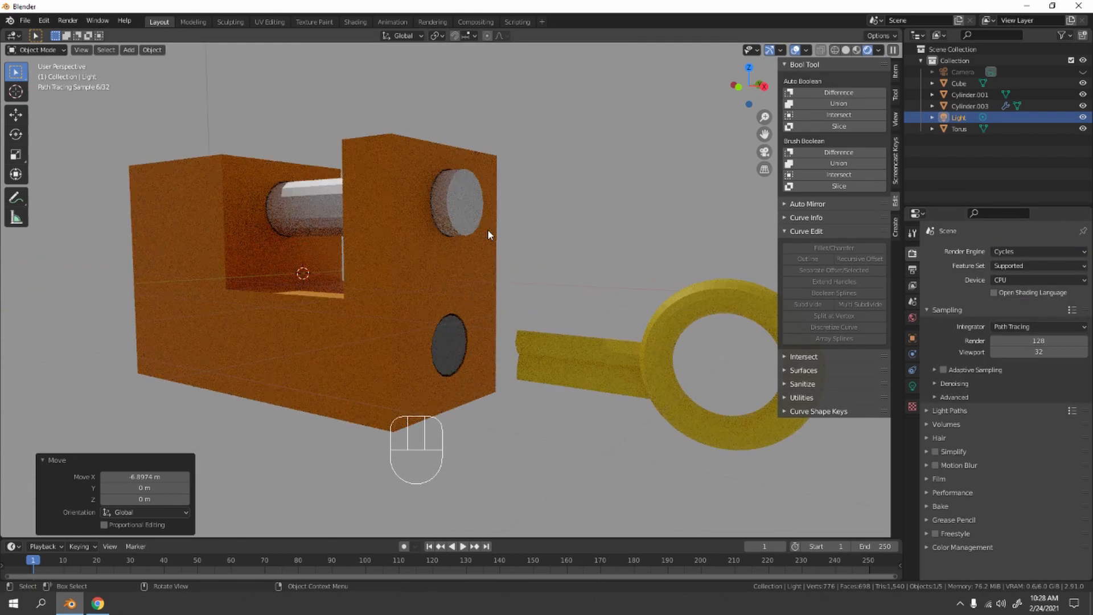
{"action": "scroll", "coordinate": [488, 228], "scroll_direction": "down", "scroll_amount": 3}
{"action": "mouse_move", "coordinate": [487, 229]}
{"action": "middle_mouse_down"}
{"action": "mouse_move", "coordinate": [366, 268]}
{"action": "mouse_move", "coordinate": [484, 281]}
{"action": "mouse_move", "coordinate": [385, 276]}
{"action": "mouse_move", "coordinate": [358, 254]}
{"action": "mouse_move", "coordinate": [275, 235]}
{"action": "mouse_move", "coordinate": [139, 228]}
{"action": "mouse_move", "coordinate": [91, 241]}
{"action": "middle_mouse_up"}
{"action": "scroll", "coordinate": [508, 204], "scroll_direction": "up", "scroll_amount": 6}
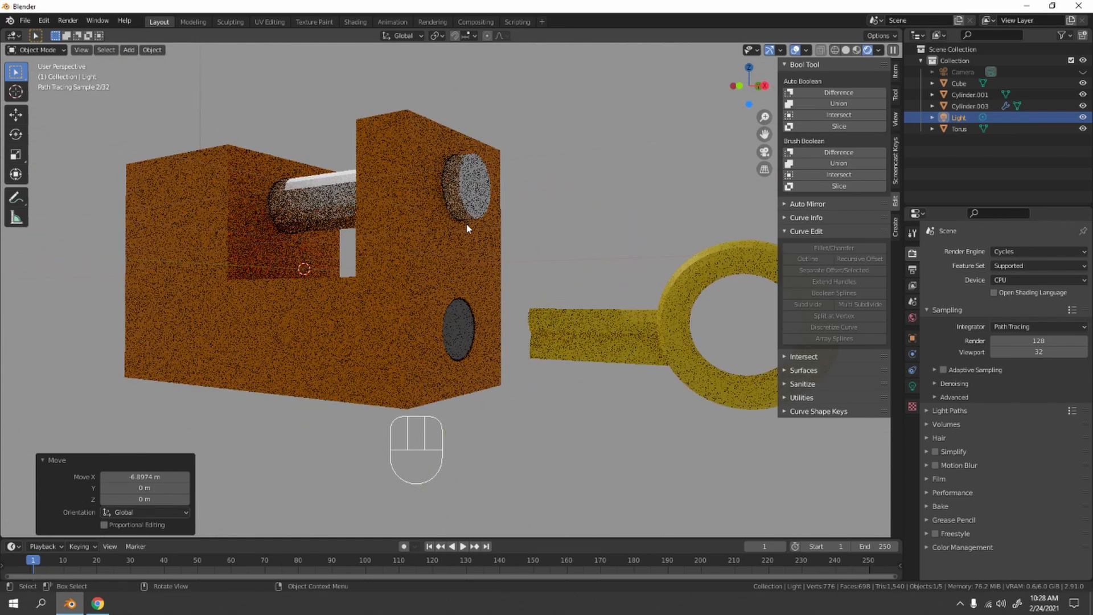
Inspect the keyhole disc on the lock's end face, checking its mesh in Edit Mode
{"action": "middle_click_drag", "start_coordinate": [439, 240], "coordinate": [351, 258]}
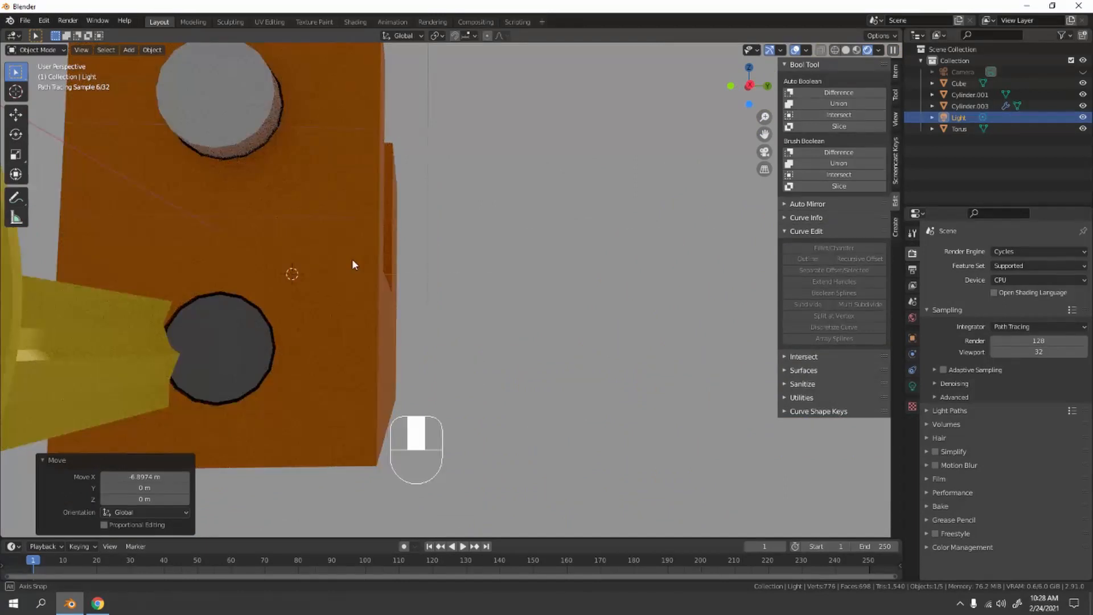
{"action": "left_click", "coordinate": [208, 334]}
{"action": "key", "text": "Tab"}
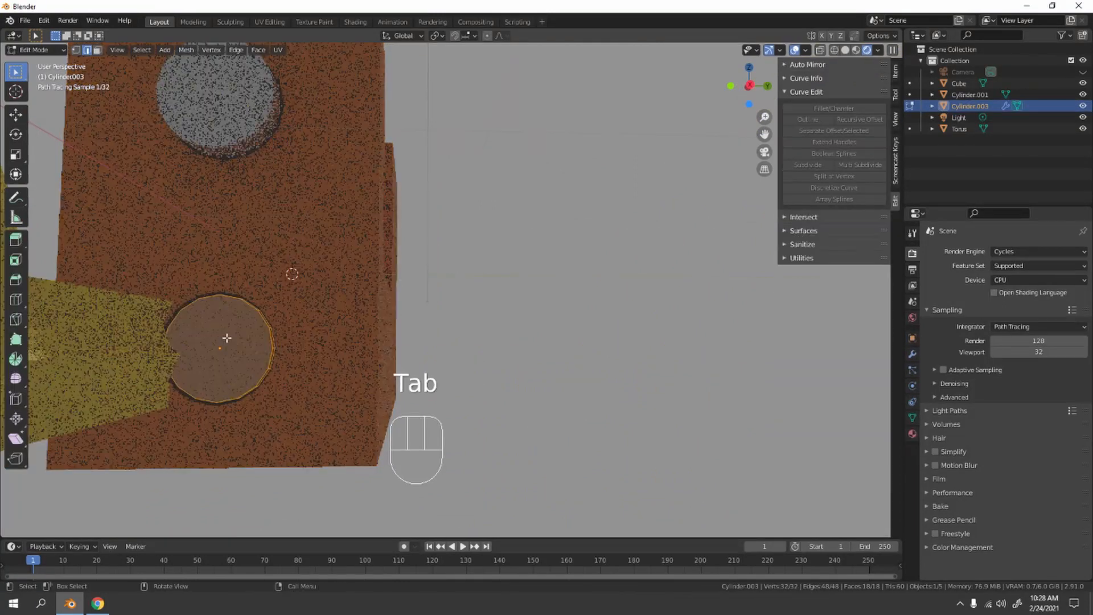
{"action": "scroll", "coordinate": [229, 339], "scroll_direction": "down", "scroll_amount": 5}
{"action": "middle_click_drag", "start_coordinate": [229, 339], "coordinate": [487, 357]}
{"action": "key", "text": "Tab"}
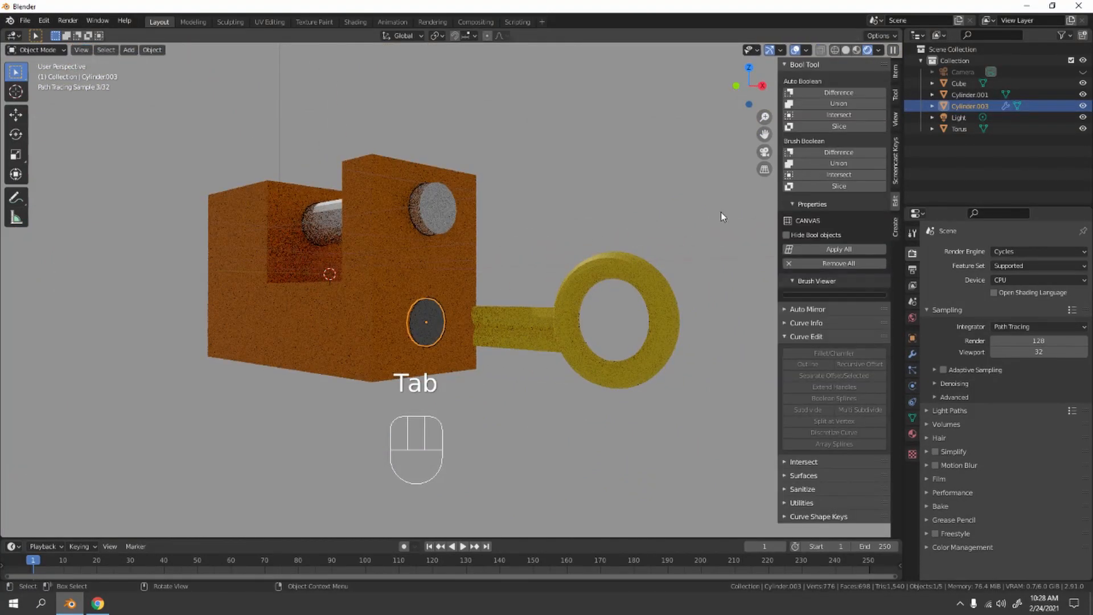
Try to apply the keyhole disc's BTool_Plane modifier, first in Rendered and again in Material Preview viewport shading
{"action": "left_click", "coordinate": [913, 354]}
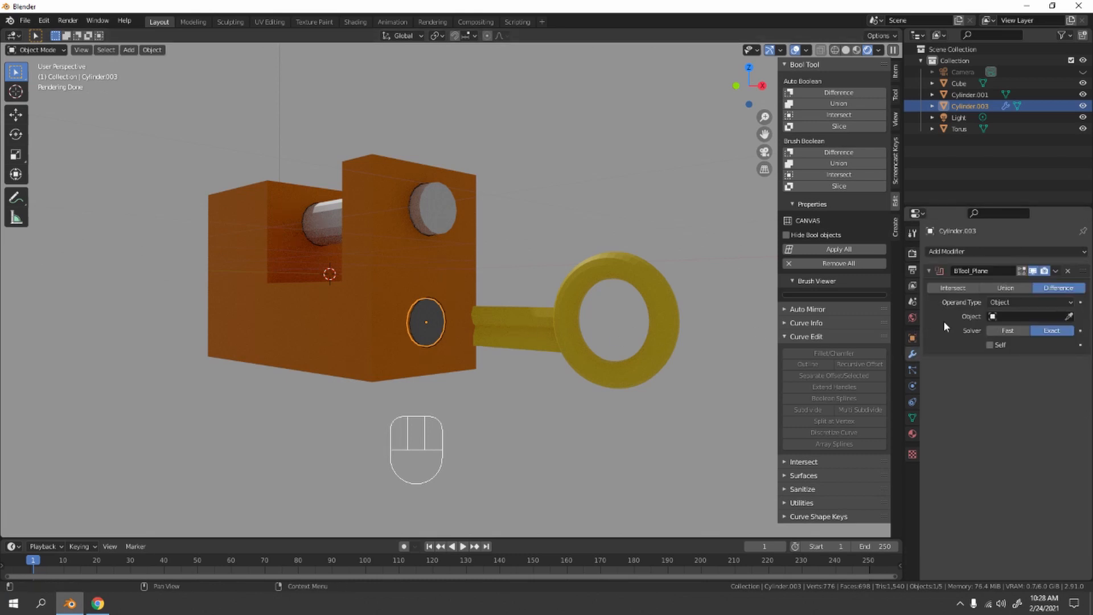
{"action": "key", "text": "ctrl+a"}
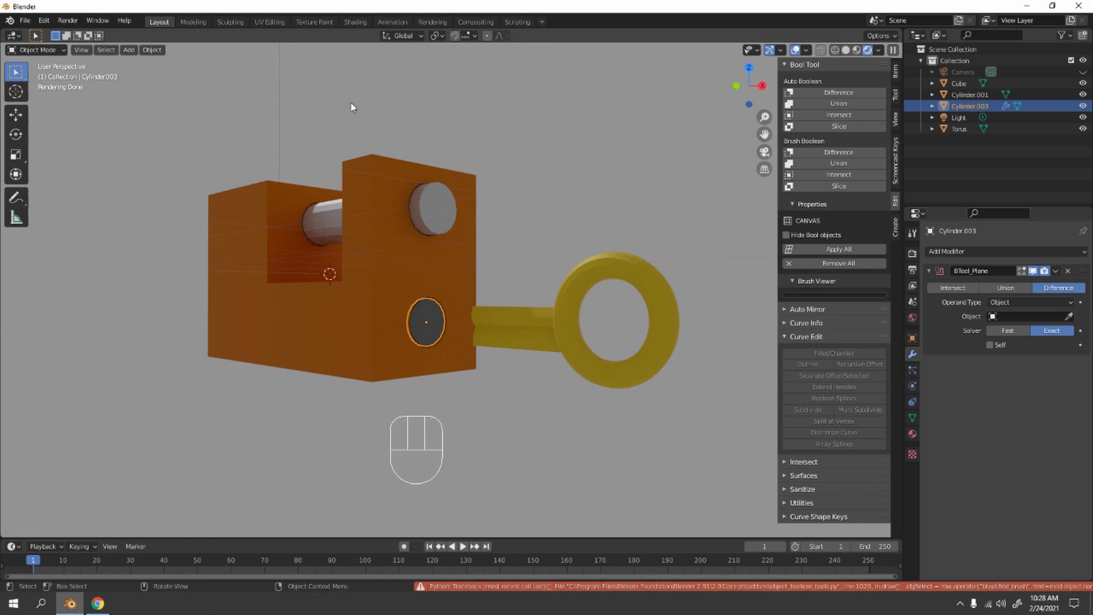
{"action": "middle_click_drag", "start_coordinate": [549, 309], "coordinate": [562, 421]}
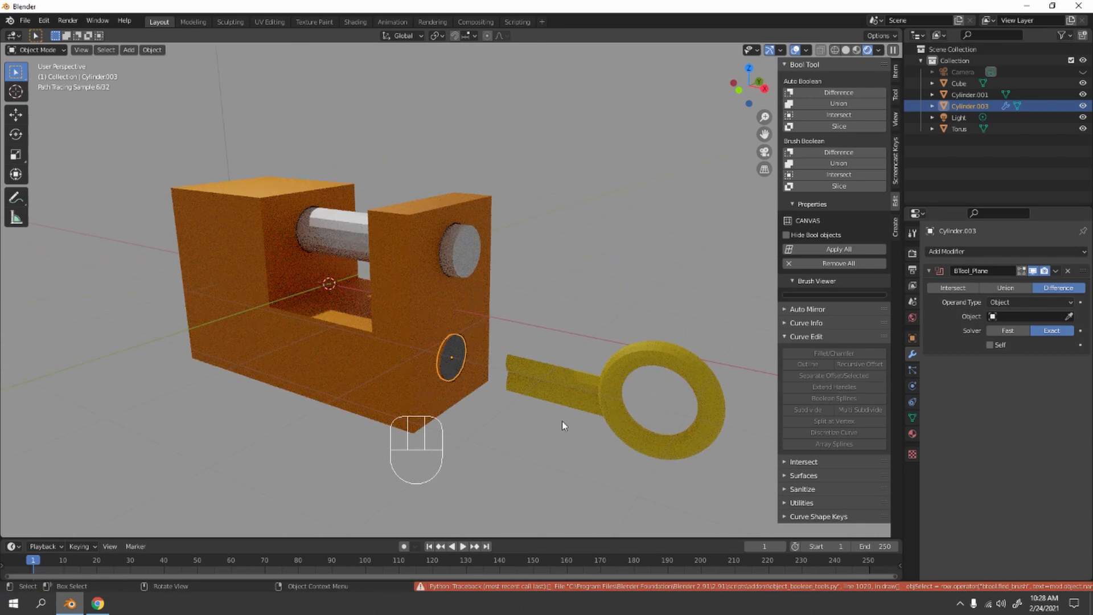
{"action": "left_click", "coordinate": [855, 50]}
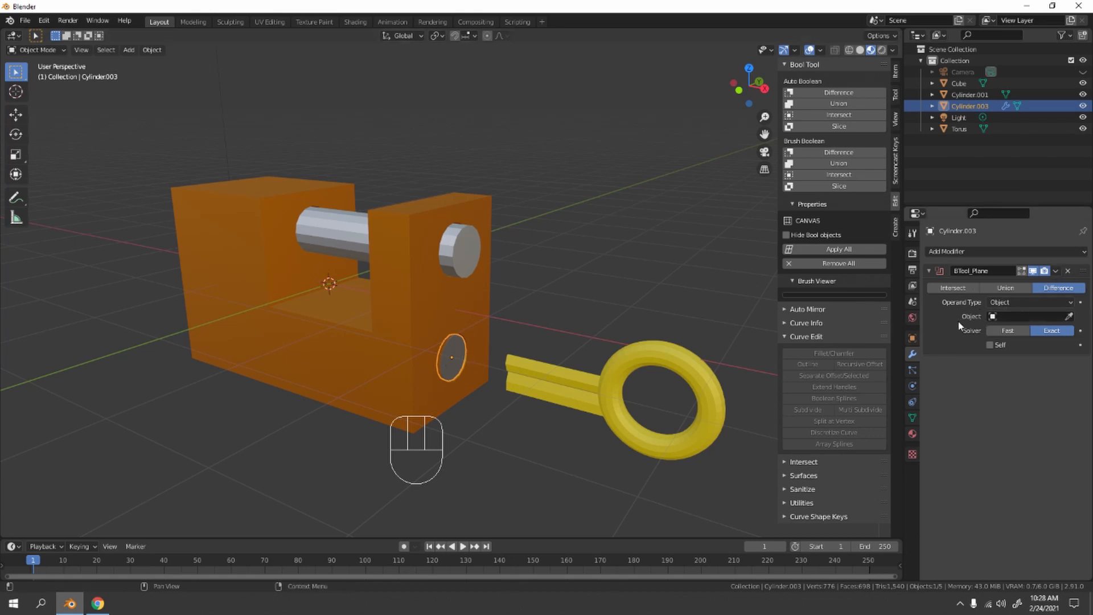
{"action": "key", "text": "ctrl+a"}
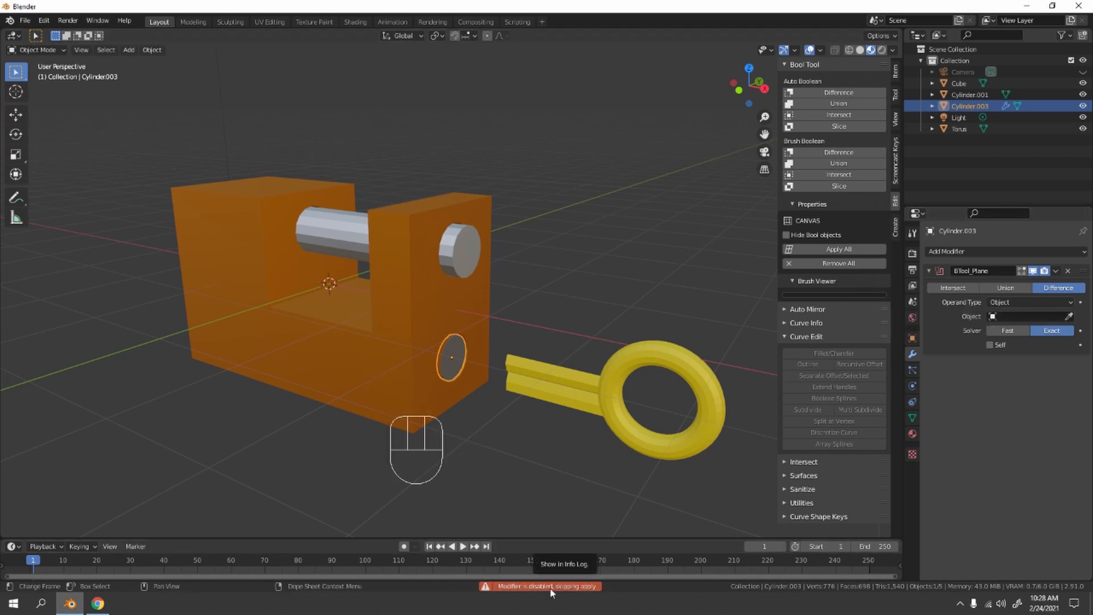
Remove the leftover BTool_Plane boolean modifier from the keyhole disc
{"action": "middle_click_drag", "start_coordinate": [538, 431], "coordinate": [488, 403]}
{"action": "scroll", "coordinate": [484, 399], "scroll_direction": "up", "scroll_amount": 4}
{"action": "middle_click_drag", "start_coordinate": [392, 339], "coordinate": [453, 336], "text": "shift"}
{"action": "scroll", "coordinate": [401, 284], "scroll_direction": "down", "scroll_amount": 5}
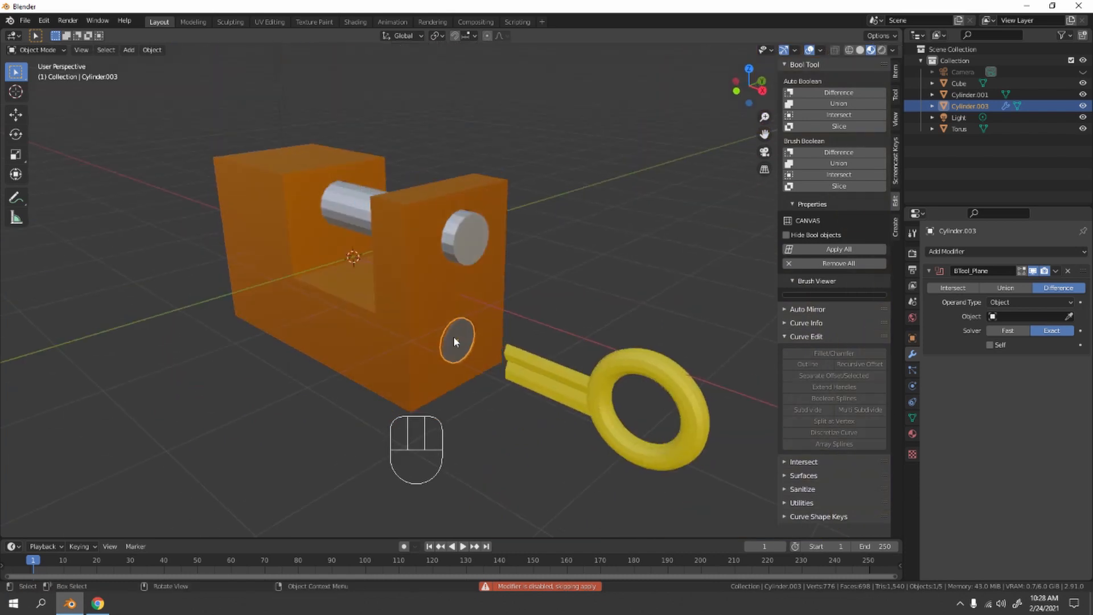
{"action": "left_click", "coordinate": [1067, 271]}
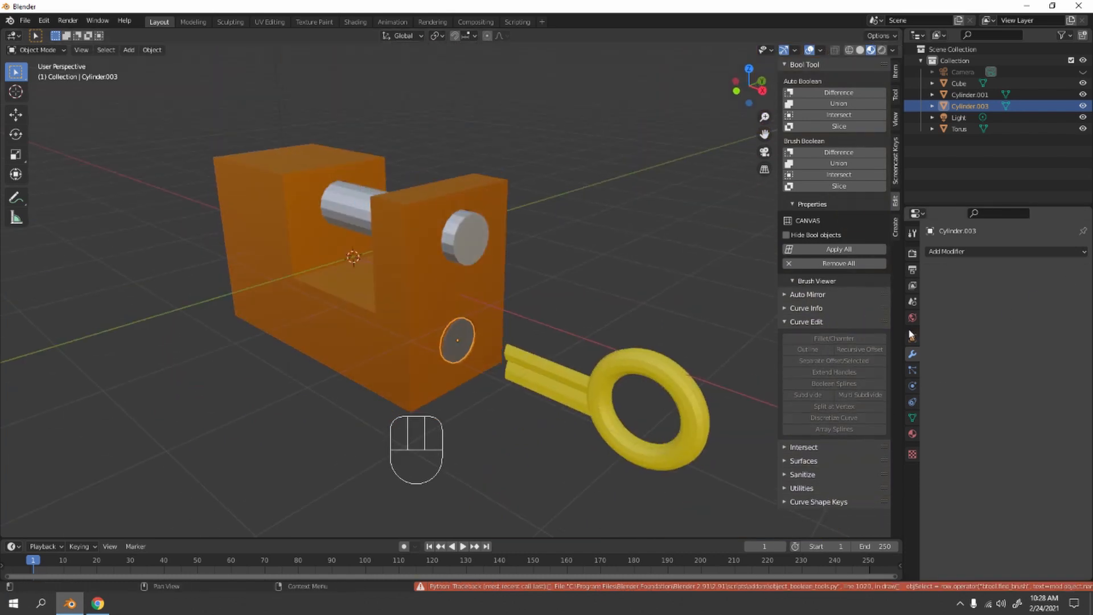
Move the key along global X until the tip of its shaft enters the keyhole disc
{"action": "left_click", "coordinate": [536, 372]}
{"action": "scroll", "coordinate": [535, 371], "scroll_direction": "up", "scroll_amount": 2}
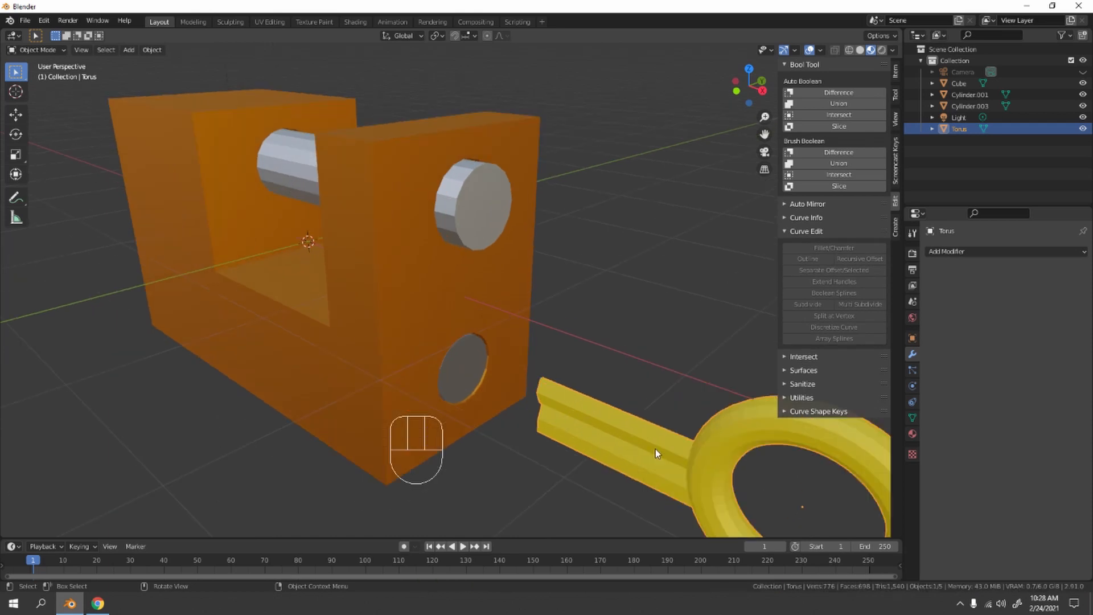
{"action": "key", "text": "g"}
{"action": "key", "text": "x"}
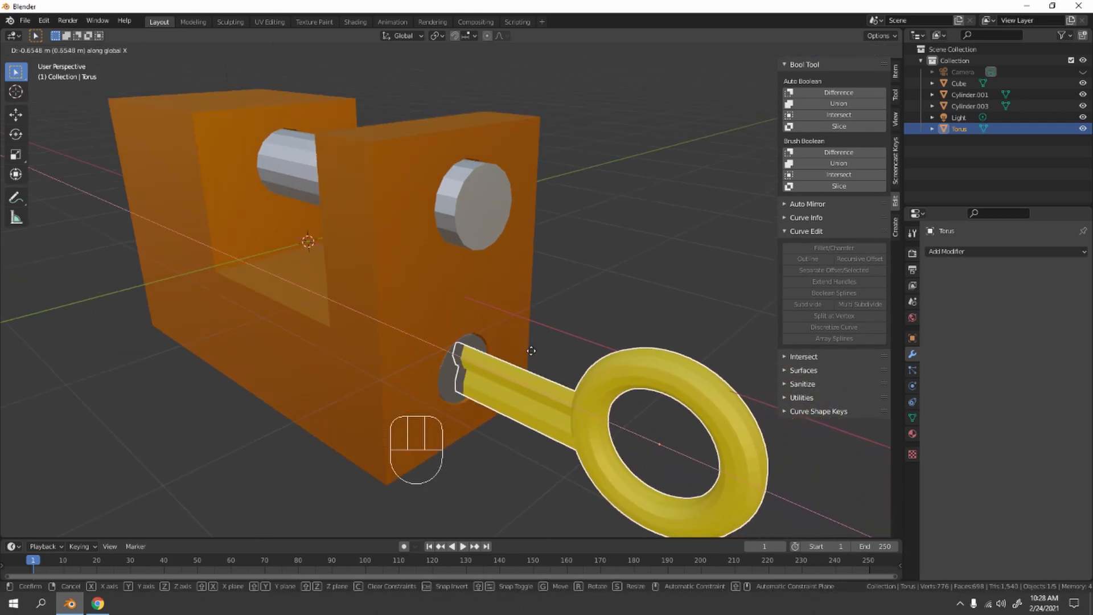
{"action": "left_click", "coordinate": [564, 369]}
Try to cut the key's profile into the keyhole disc with a Bool Tool Brush Difference
{"action": "left_click", "coordinate": [449, 372], "text": "shift"}
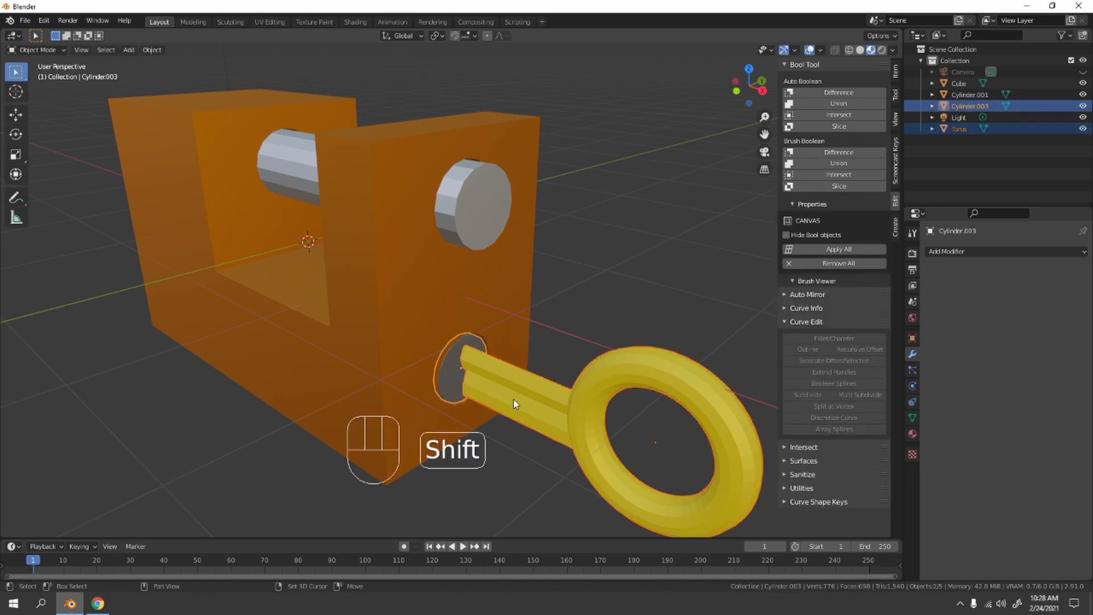
{"action": "left_click", "coordinate": [841, 152]}
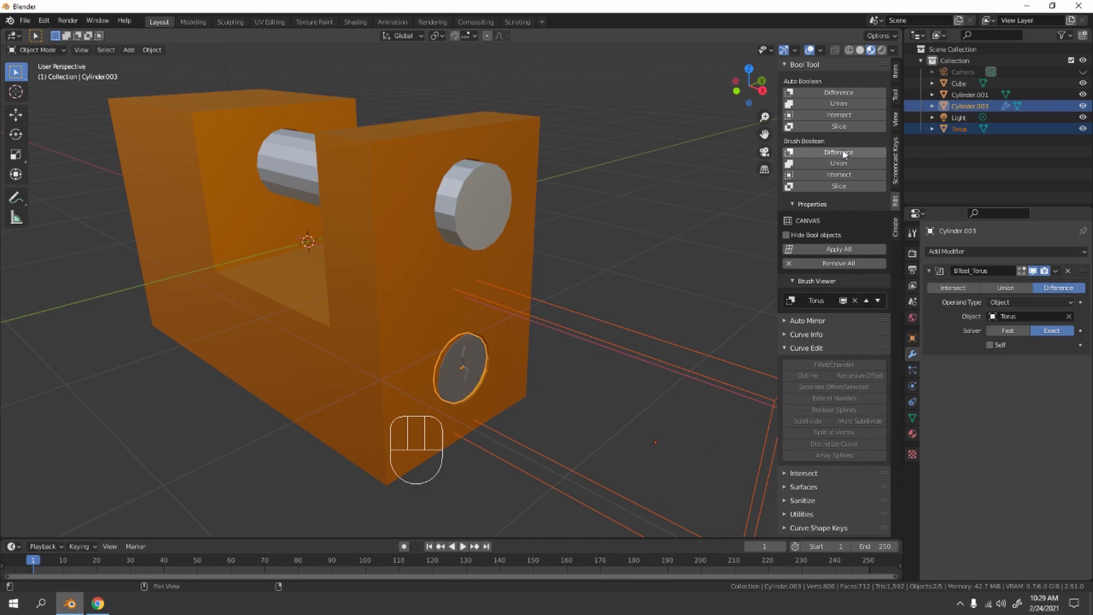
{"action": "scroll", "coordinate": [586, 271], "scroll_direction": "down", "scroll_amount": 3}
{"action": "middle_click_drag", "start_coordinate": [586, 270], "coordinate": [518, 241]}
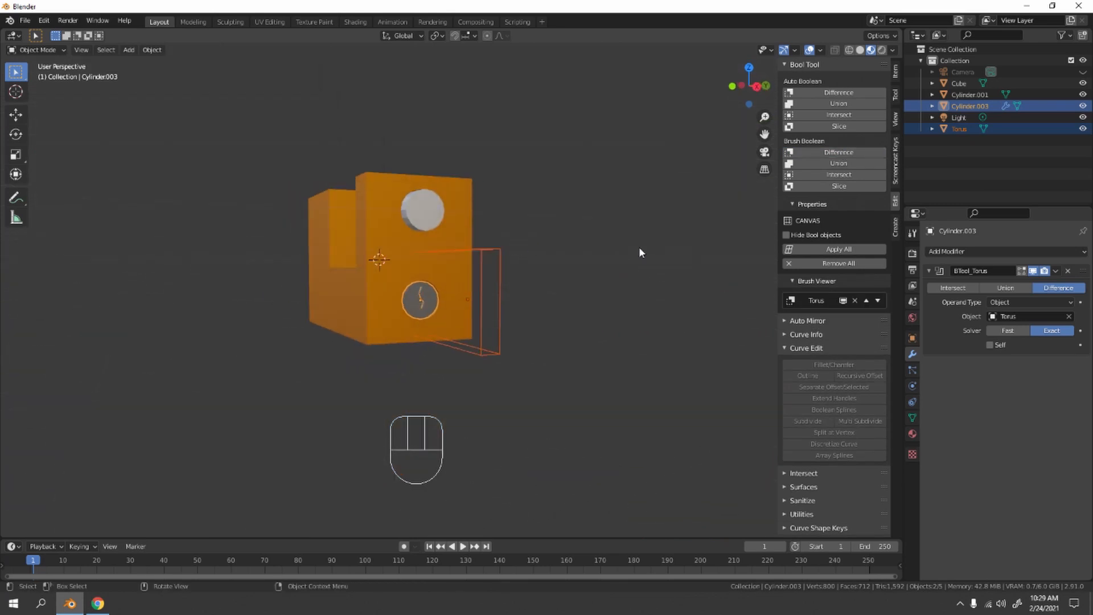
Remove the BTool_Torus modifier from the disc, and undo back to the solid key before the boolean cut
{"action": "left_click", "coordinate": [1067, 271]}
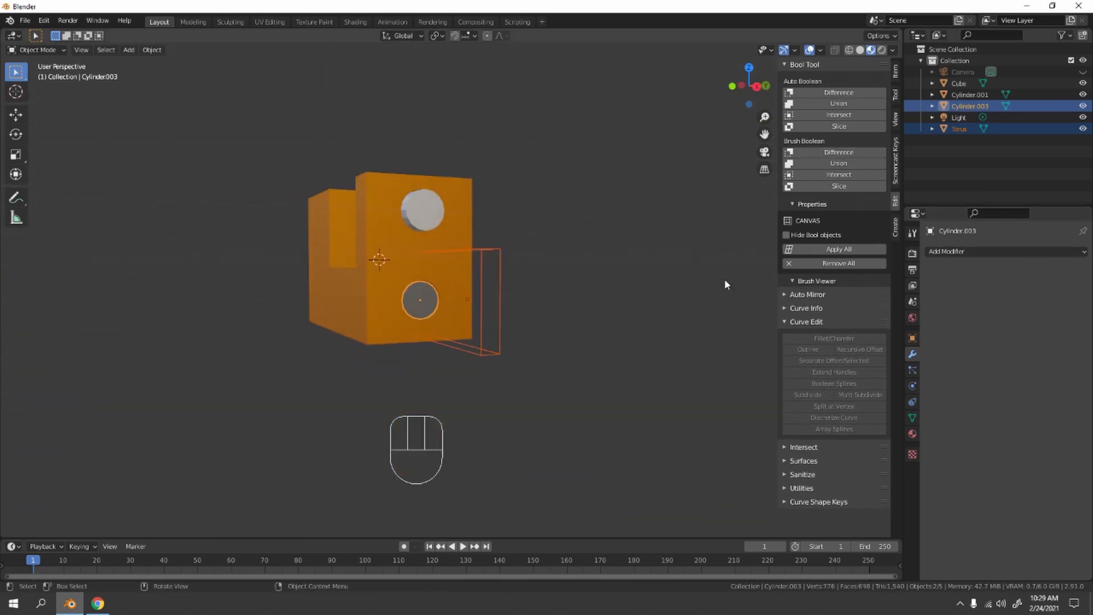
{"action": "middle_click_drag", "start_coordinate": [724, 279], "coordinate": [563, 307]}
{"action": "key", "text": "ctrl+z"}
{"action": "key", "text": "ctrl+z"}
{"action": "key", "text": "ctrl+z"}
Duplicate the key and place the copy 2.212 m away along global X
{"action": "left_click", "coordinate": [547, 329]}
{"action": "key", "text": "shift+d"}
{"action": "key", "text": "x"}
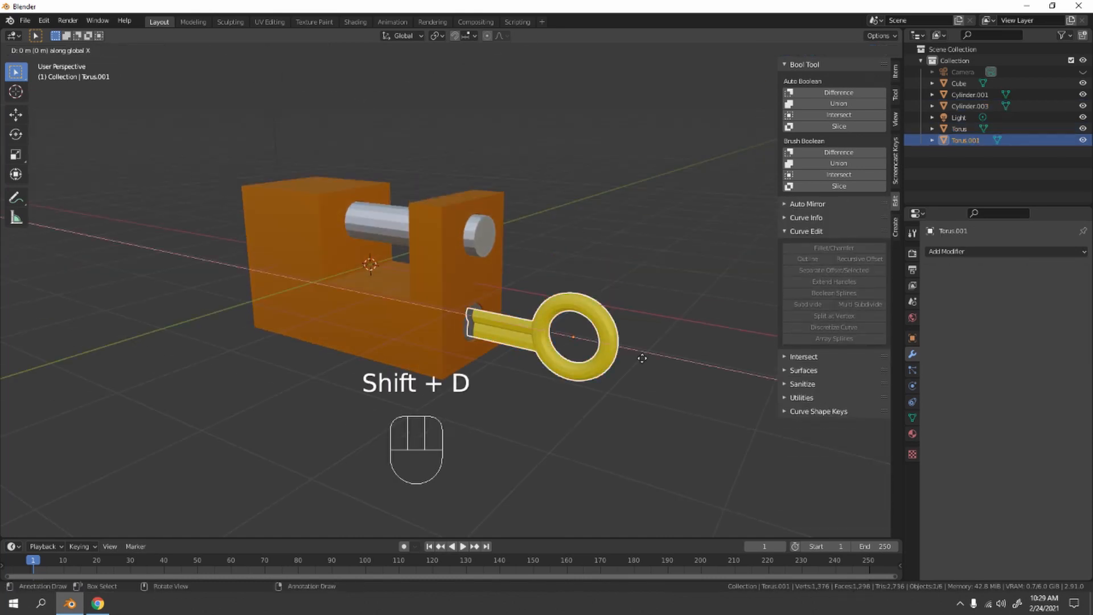
{"action": "left_click", "coordinate": [719, 390]}
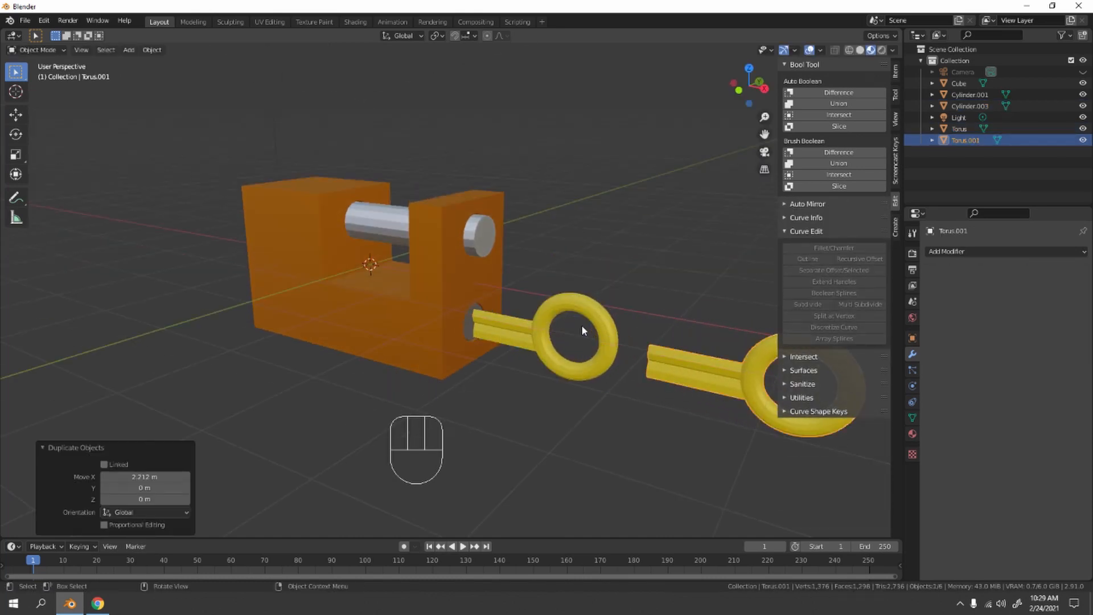
Subtract the original key from the keyhole disc with a Bool Tool Brush Difference
{"action": "scroll", "coordinate": [579, 322], "scroll_direction": "up", "scroll_amount": 5}
{"action": "middle_click_drag", "start_coordinate": [579, 322], "coordinate": [397, 344], "text": "shift"}
{"action": "left_click", "coordinate": [469, 357]}
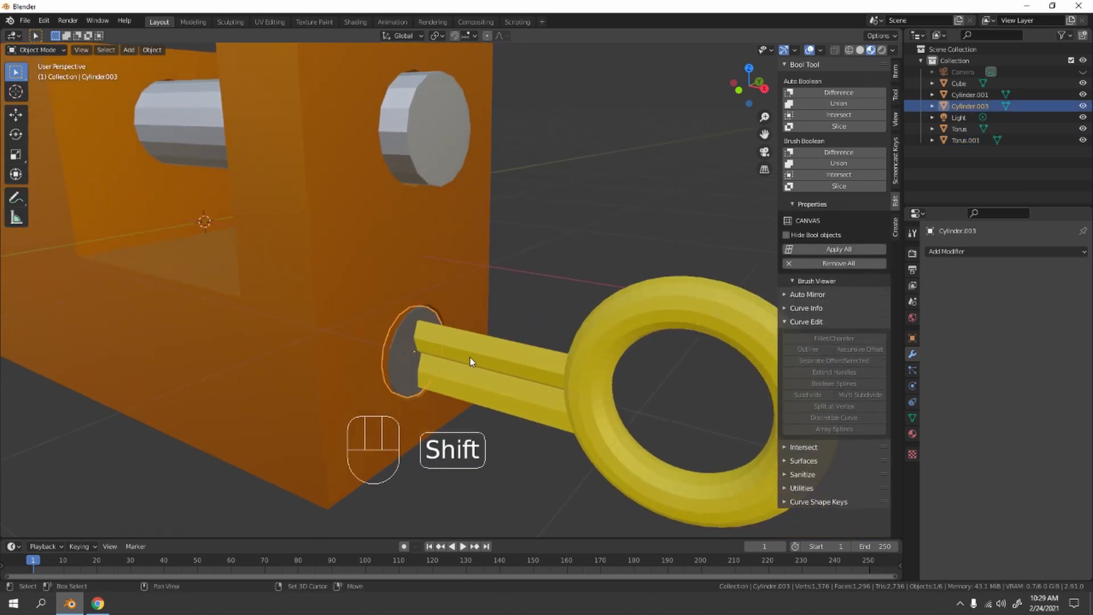
{"action": "left_click", "coordinate": [398, 350], "text": "shift"}
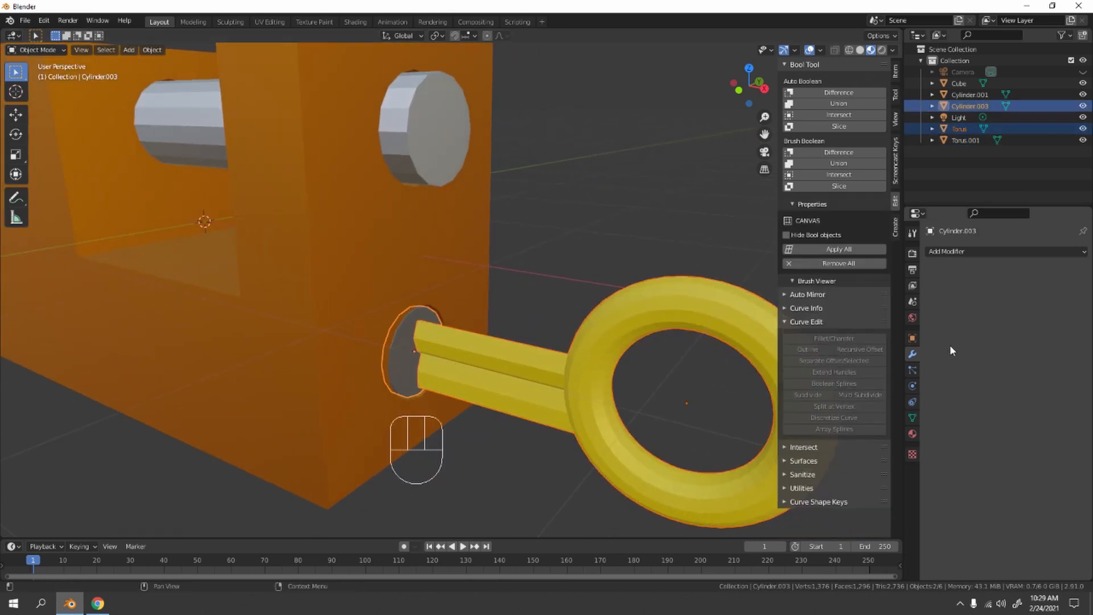
{"action": "left_click", "coordinate": [949, 251]}
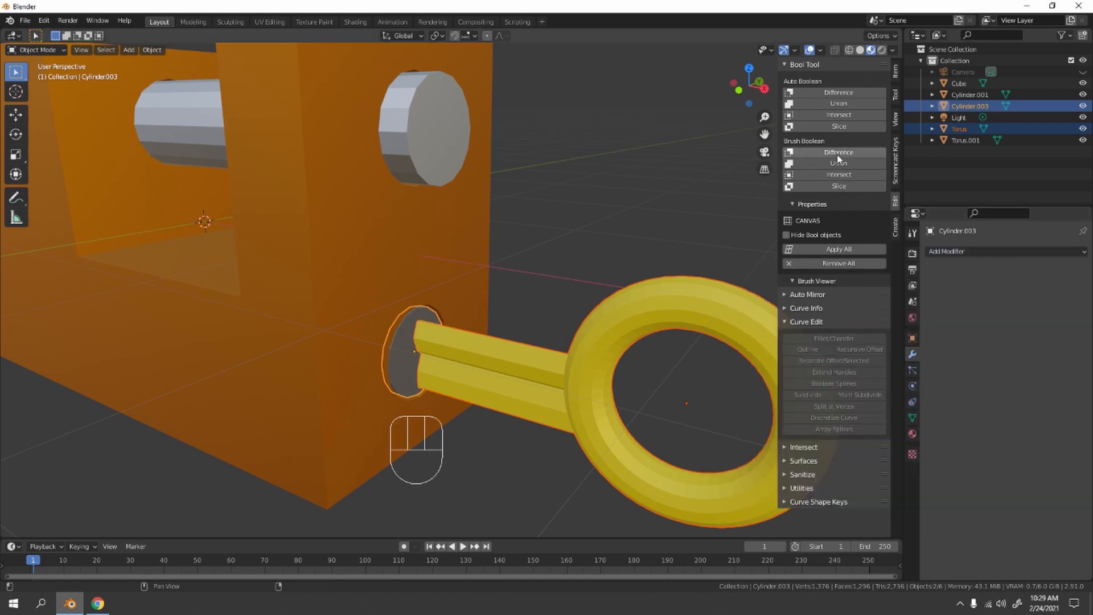
{"action": "left_click", "coordinate": [837, 152]}
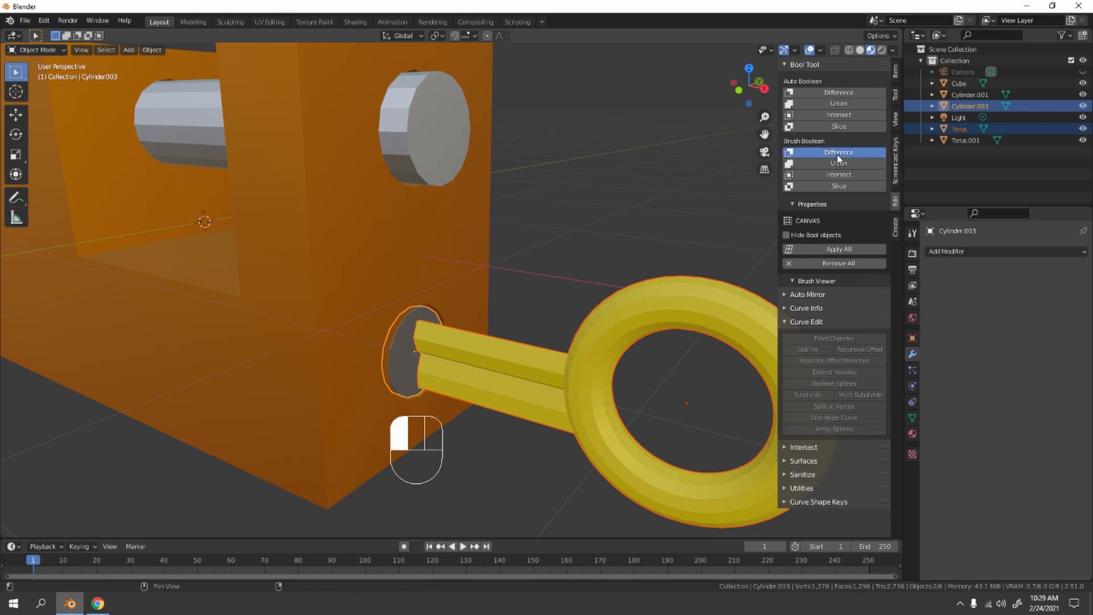
Apply the BTool_Torus boolean modifier on the keyhole disc
{"action": "scroll", "coordinate": [600, 167], "scroll_direction": "down", "scroll_amount": 5}
{"action": "mouse_move", "coordinate": [602, 165]}
{"action": "middle_mouse_down"}
{"action": "mouse_move", "coordinate": [459, 155]}
{"action": "mouse_move", "coordinate": [490, 121]}
{"action": "mouse_move", "coordinate": [532, 163]}
{"action": "mouse_move", "coordinate": [541, 195]}
{"action": "middle_mouse_up"}
{"action": "scroll", "coordinate": [510, 295], "scroll_direction": "up", "scroll_amount": 5}
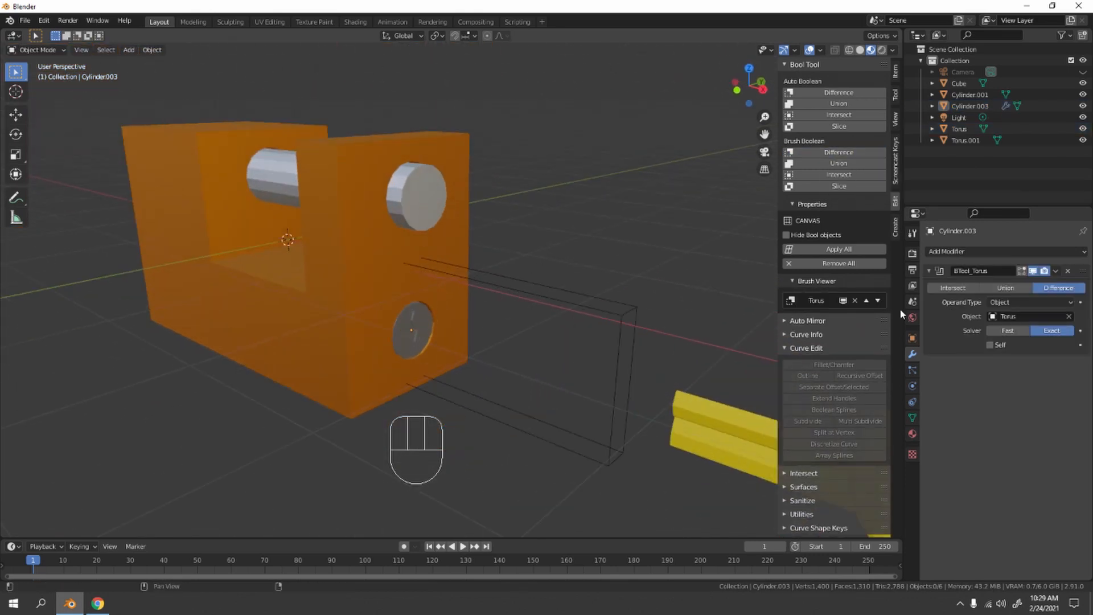
{"action": "key", "text": "ctrl+a"}
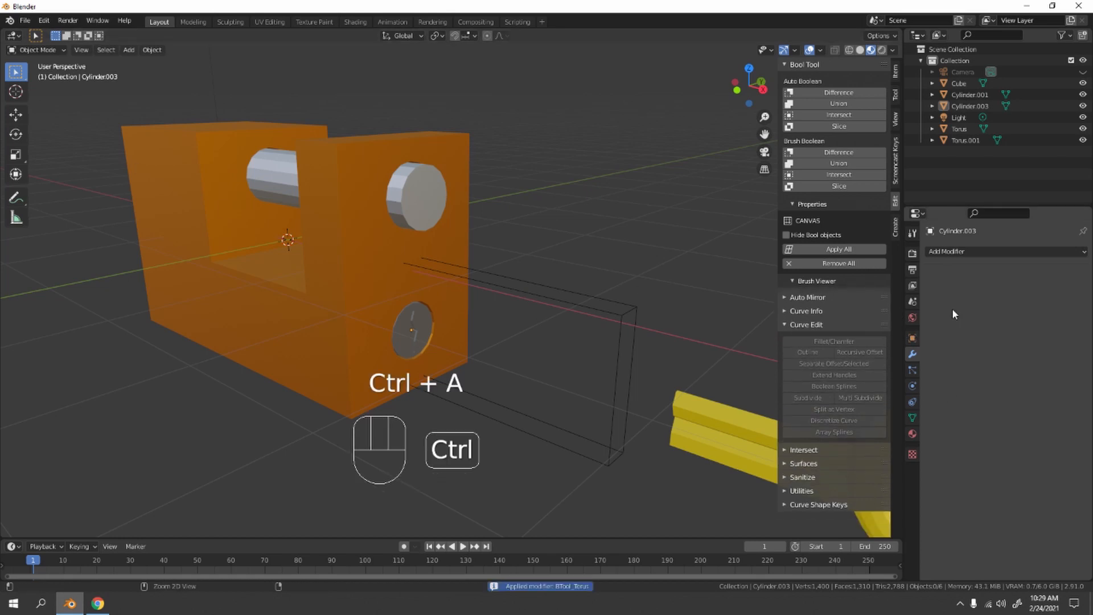
Select the original key's wireframe cutter, test-move it to check the applied keyhole cut, and delete it
{"action": "left_click", "coordinate": [603, 308]}
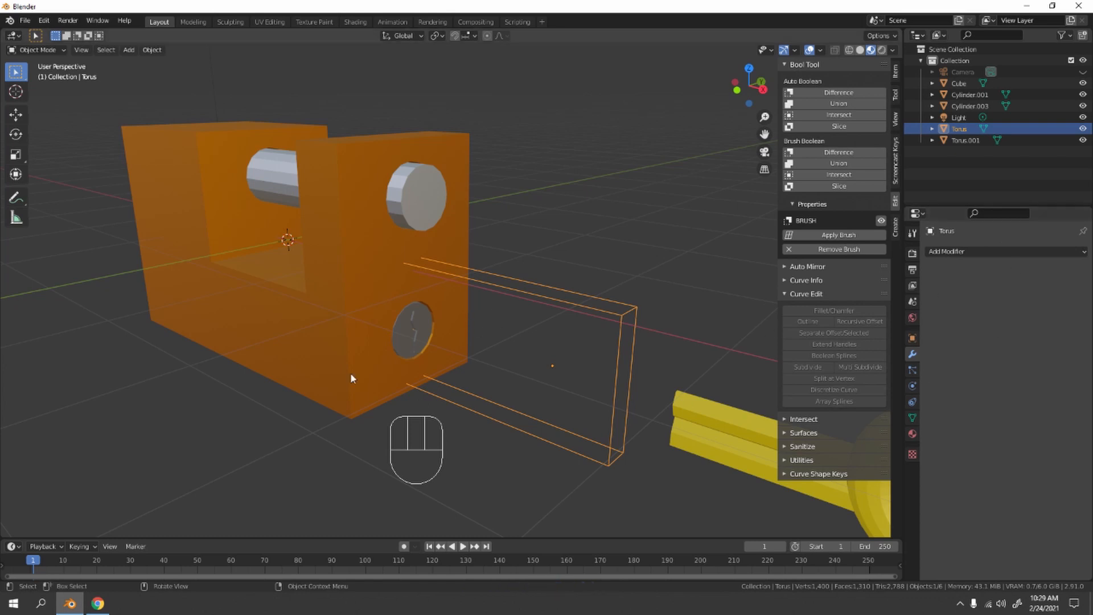
{"action": "left_click", "coordinate": [649, 242]}
{"action": "left_click", "coordinate": [584, 313]}
{"action": "key", "text": "g"}
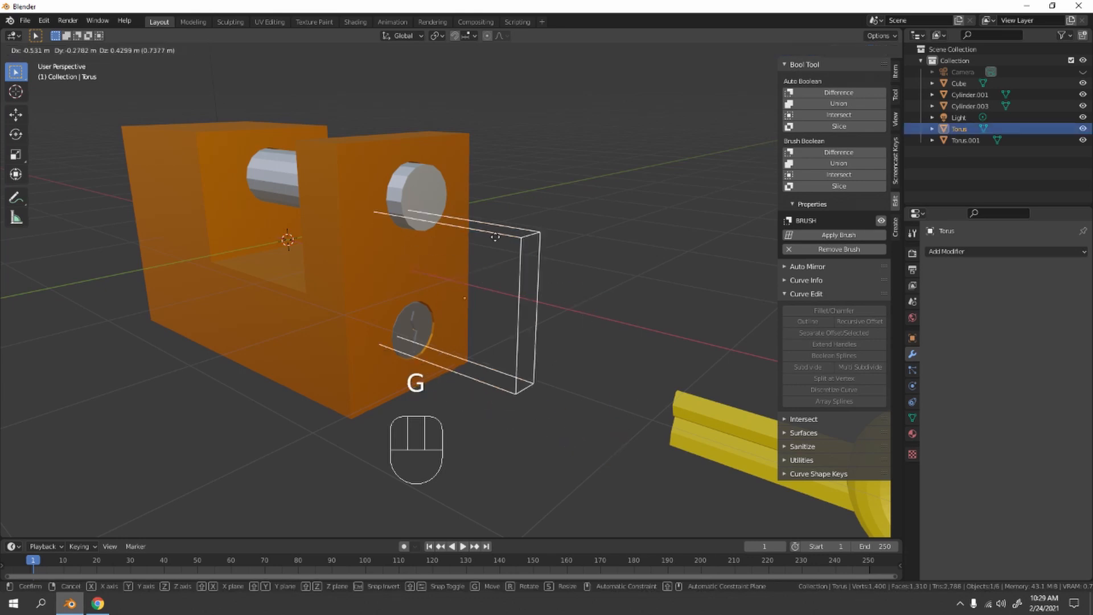
{"action": "left_click", "coordinate": [561, 312]}
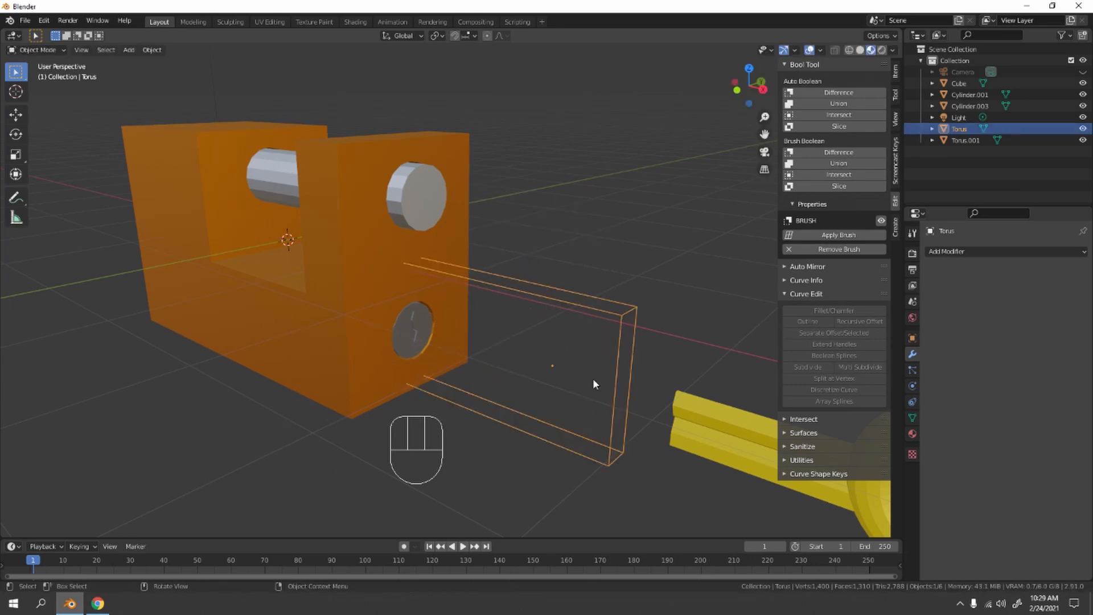
{"action": "key", "text": "Delete"}
Move the remaining key -1.8794 m along global X so its tip sits just in front of the keyhole
{"action": "left_click", "coordinate": [864, 488]}
{"action": "key", "text": "g"}
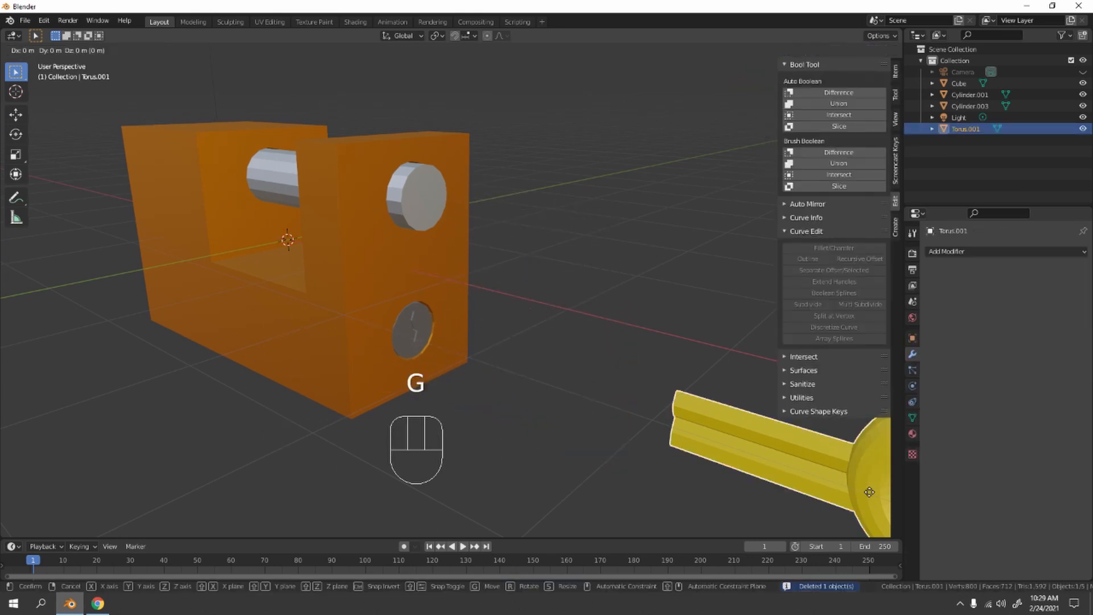
{"action": "key", "text": "x"}
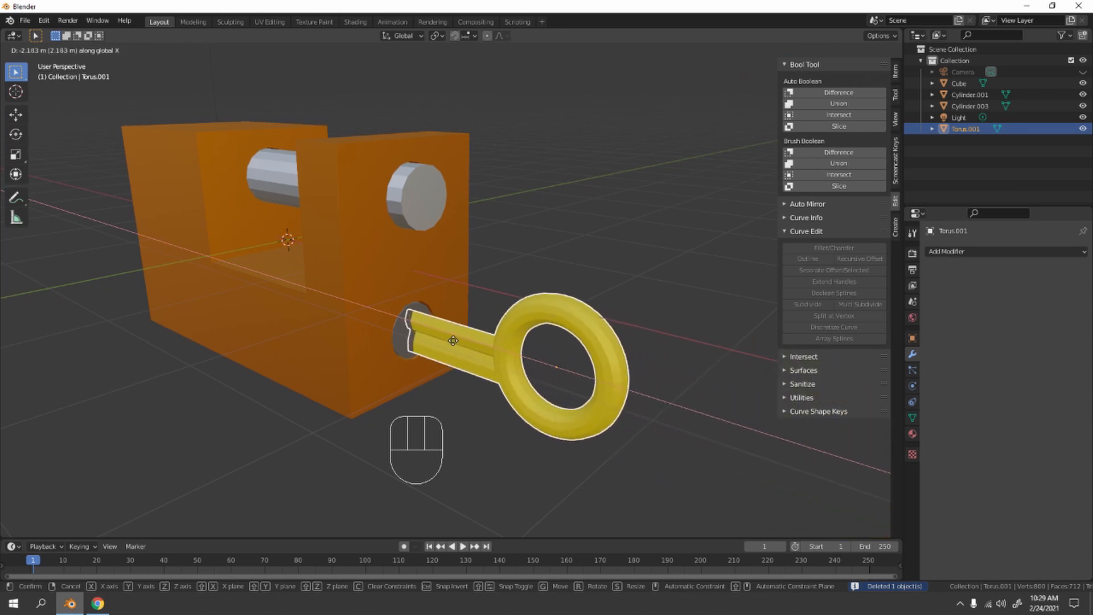
{"action": "left_click", "coordinate": [488, 355]}
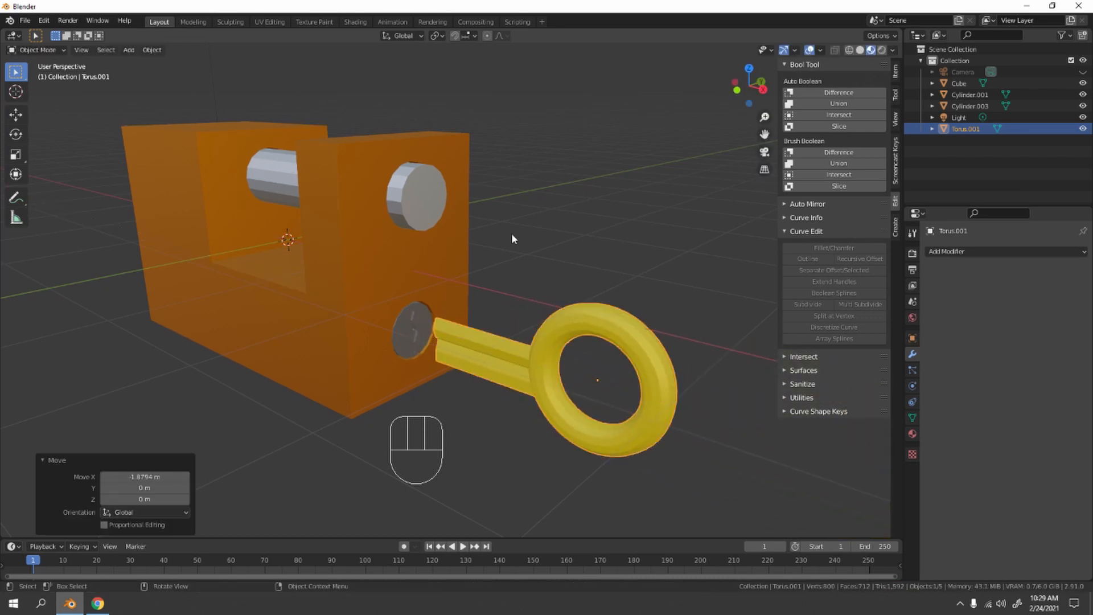
Deselect the key and switch the viewport to rendered shading with the whole padlock and key in view
{"action": "scroll", "coordinate": [511, 233], "scroll_direction": "down", "scroll_amount": 5}
{"action": "middle_click_drag", "start_coordinate": [511, 233], "coordinate": [584, 266], "text": "shift"}
{"action": "left_click", "coordinate": [595, 243]}
{"action": "middle_click_drag", "start_coordinate": [585, 266], "coordinate": [573, 252]}
{"action": "scroll", "coordinate": [574, 253], "scroll_direction": "up", "scroll_amount": 2}
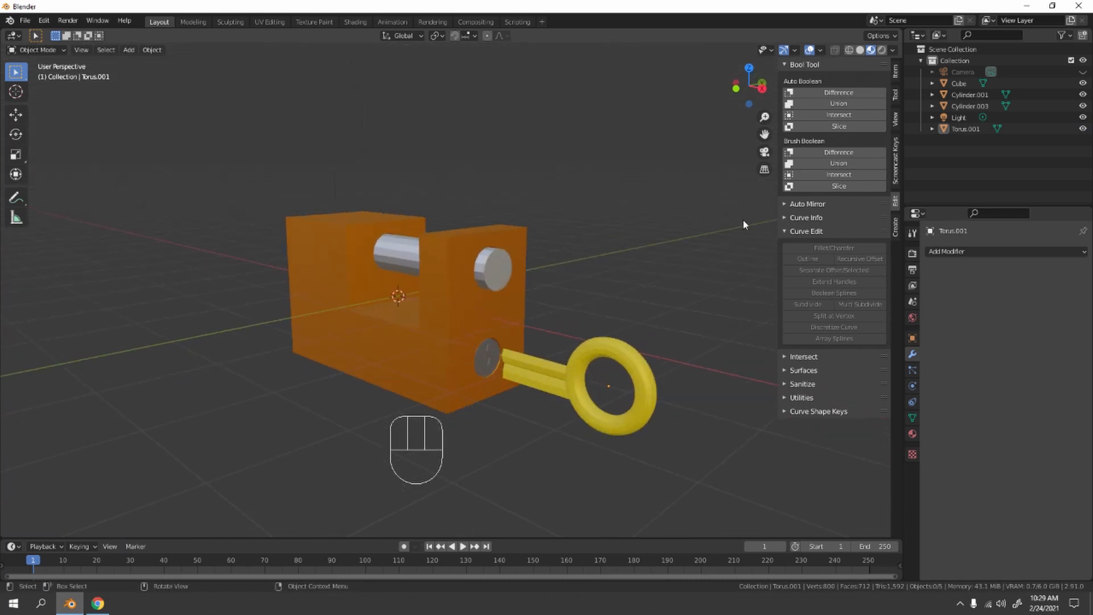
{"action": "left_click", "coordinate": [882, 50]}
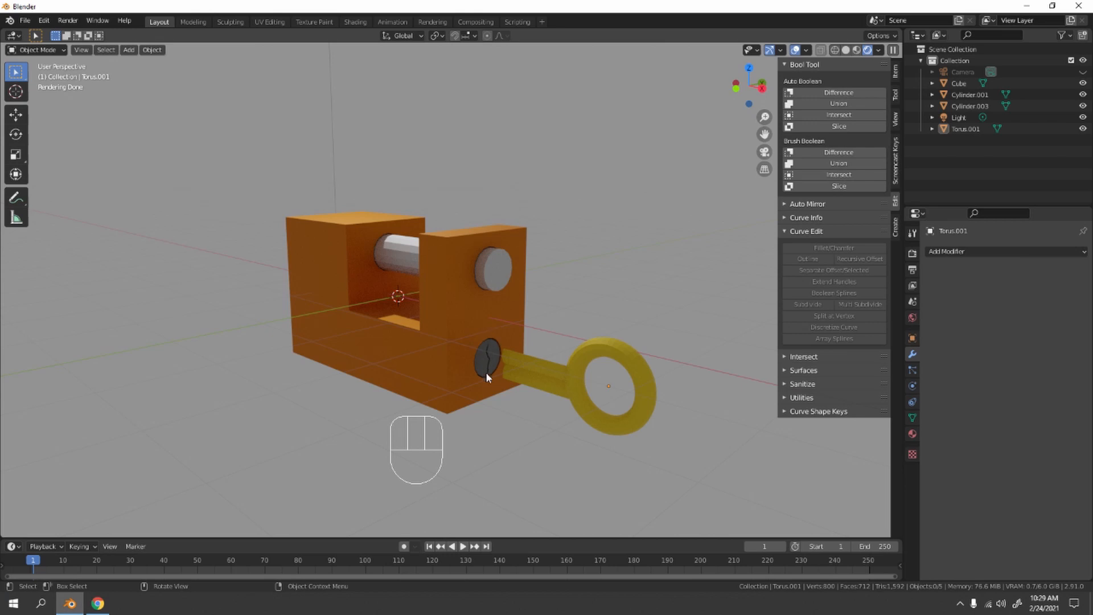
Fine-tune the key's position along global X, leaving it just outside the keyhole, and deselect it
{"action": "left_click", "coordinate": [521, 378]}
{"action": "key", "text": "g"}
{"action": "key", "text": "x"}
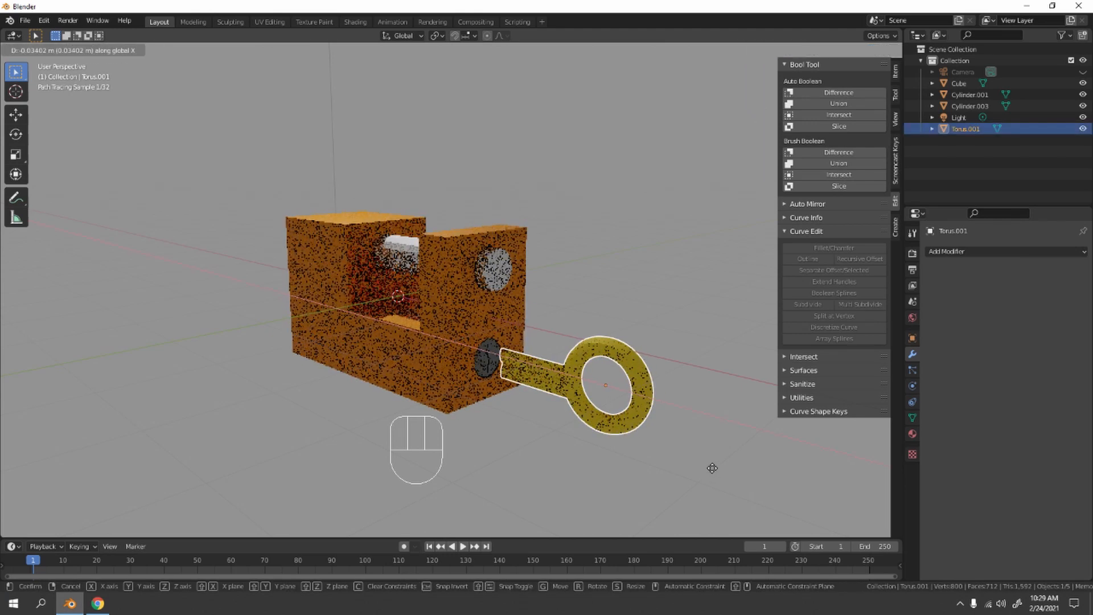
{"action": "left_click", "coordinate": [728, 439]}
{"action": "left_click", "coordinate": [683, 245]}
{"action": "scroll", "coordinate": [677, 244], "scroll_direction": "down", "scroll_amount": 3}
{"action": "middle_click_drag", "start_coordinate": [667, 240], "coordinate": [600, 256]}
{"action": "scroll", "coordinate": [651, 233], "scroll_direction": "up", "scroll_amount": 4}
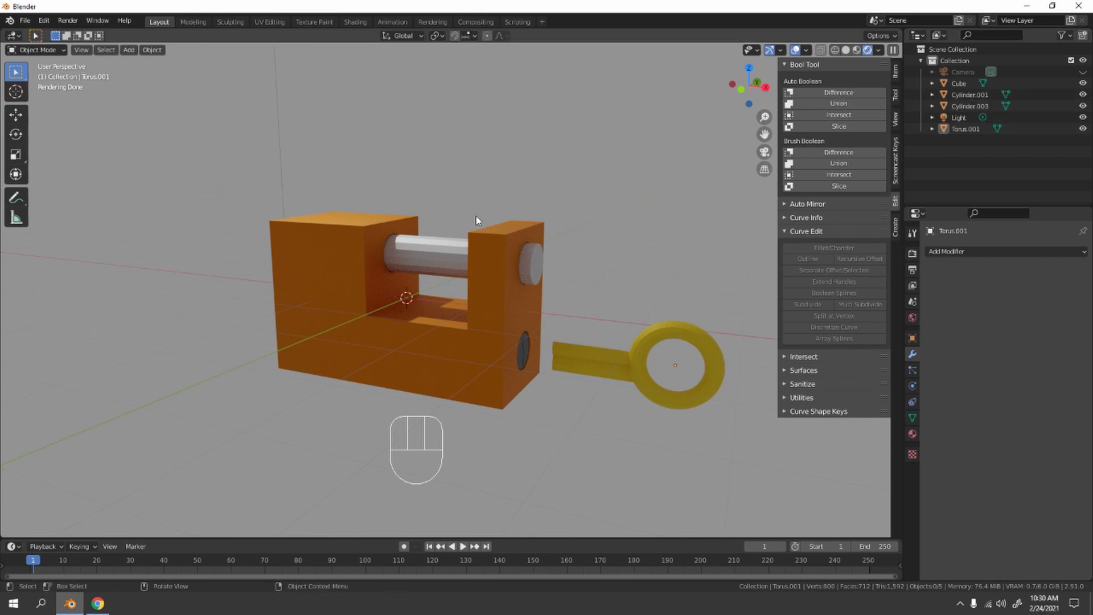
Hide the viewport's sidebar and frame the rendered padlock and key from the side
{"action": "middle_click_drag", "start_coordinate": [476, 219], "coordinate": [484, 246]}
{"action": "scroll", "coordinate": [484, 245], "scroll_direction": "up", "scroll_amount": 3}
{"action": "left_click_drag", "start_coordinate": [485, 244], "coordinate": [480, 237], "text": "shift"}
{"action": "scroll", "coordinate": [490, 241], "scroll_direction": "down", "scroll_amount": 2}
{"action": "middle_click_drag", "start_coordinate": [479, 237], "coordinate": [511, 292], "text": "shift"}
{"action": "scroll", "coordinate": [519, 252], "scroll_direction": "up", "scroll_amount": 2}
{"action": "key", "text": "n"}
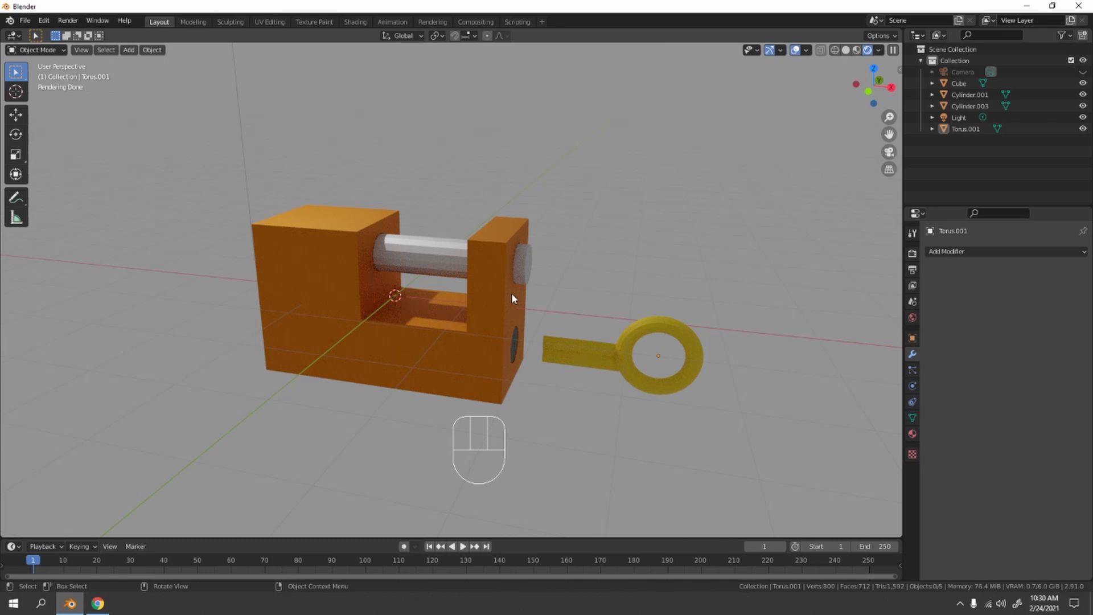